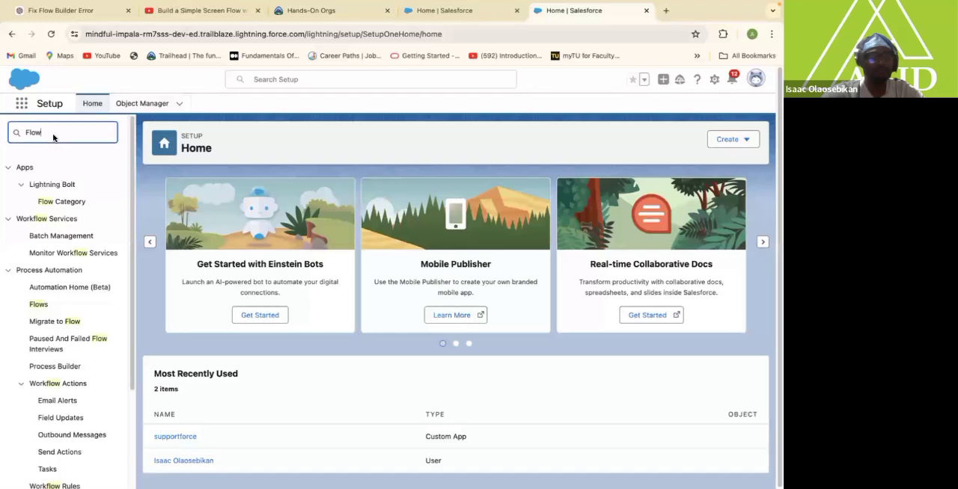
Create a new Screen Flow from scratch from the Flows setup page, keeping the Auto-Layout canvas.
{"action": "left_click", "coordinate": [39, 305]}
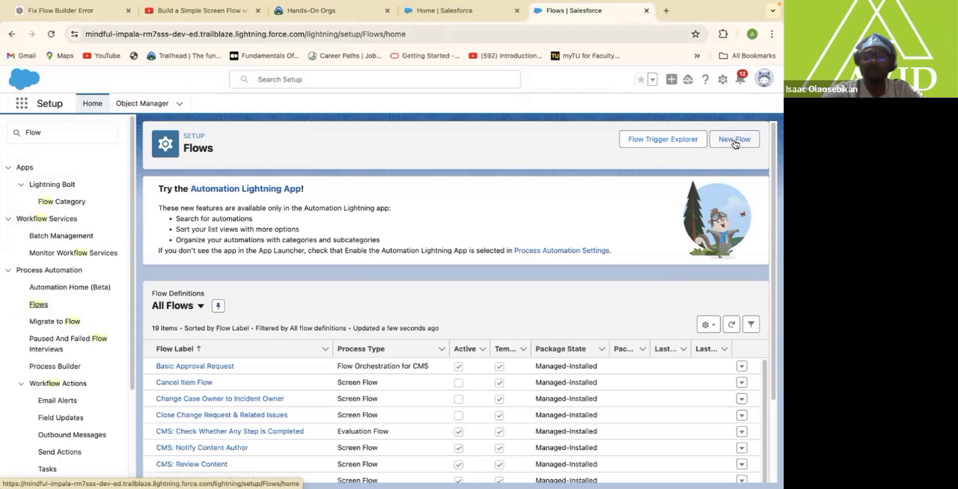
{"action": "left_click", "coordinate": [734, 140]}
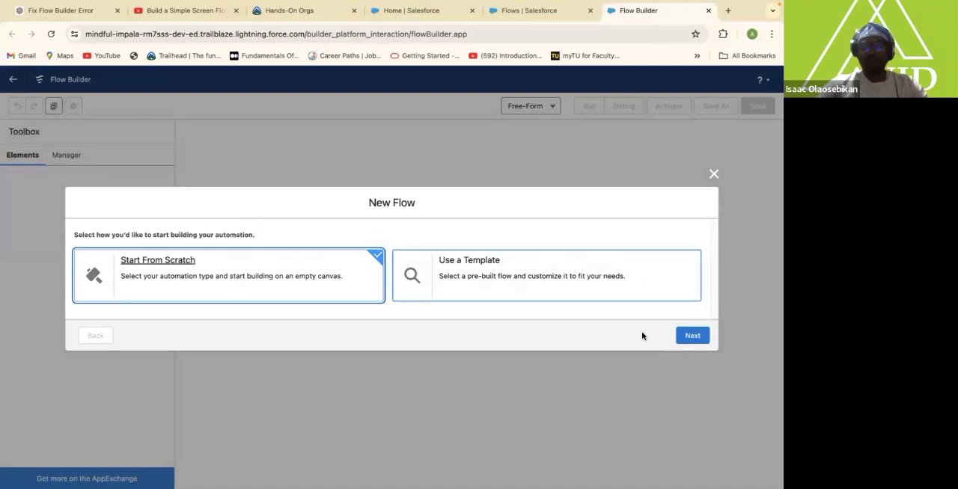
{"action": "left_click", "coordinate": [691, 336]}
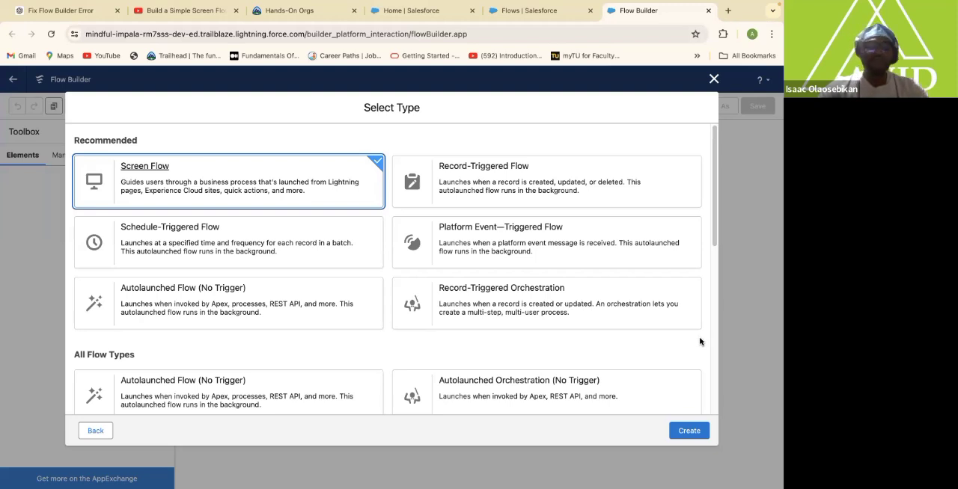
{"action": "left_click", "coordinate": [689, 432]}
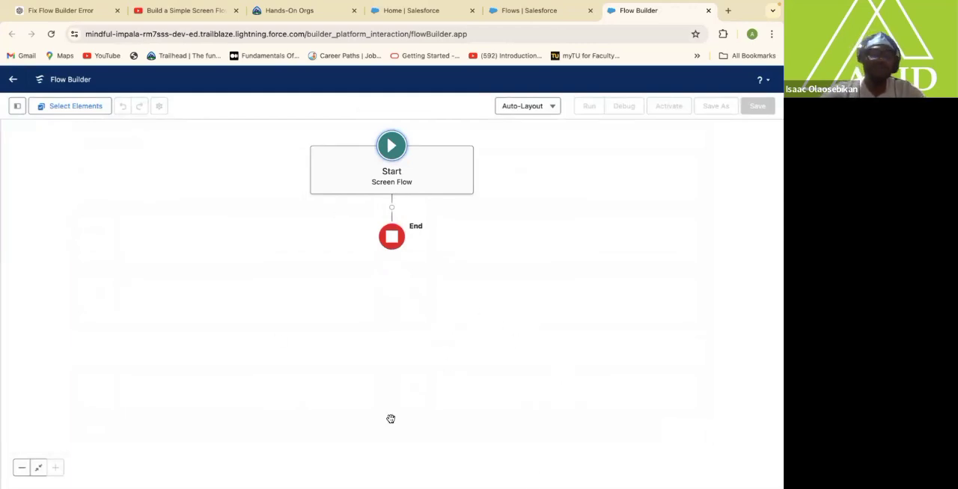
{"action": "left_click", "coordinate": [552, 108]}
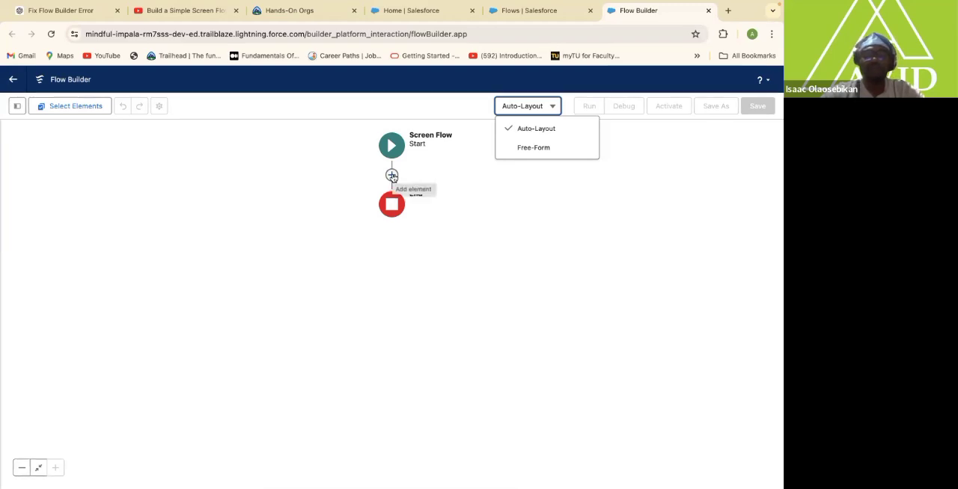
Add a Screen element between Start and End with the label Welcome MSG and the API name WelcomeMSG.
{"action": "left_click", "coordinate": [391, 175]}
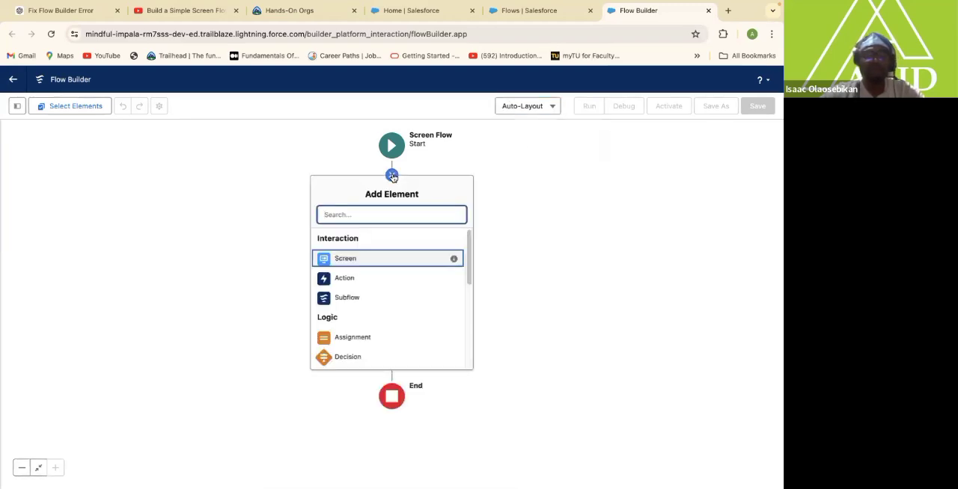
{"action": "left_click", "coordinate": [374, 258]}
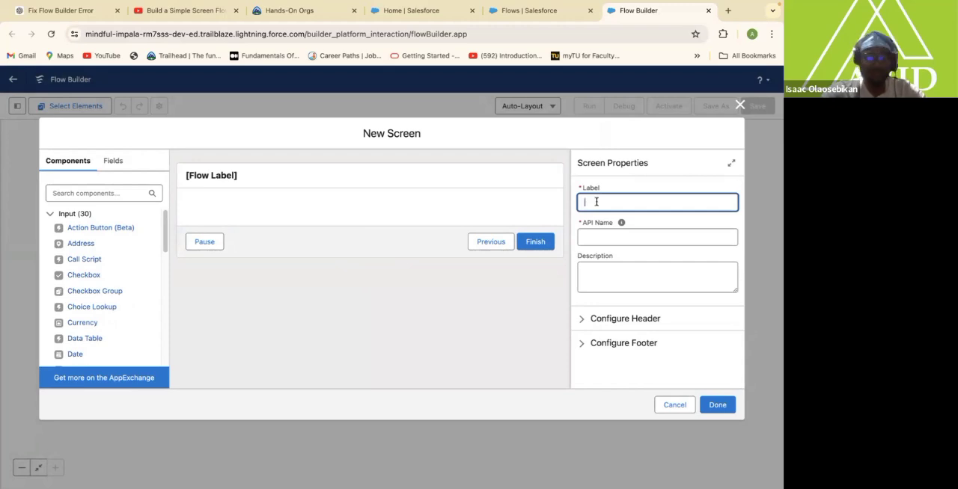
{"action": "type", "text": "S"}
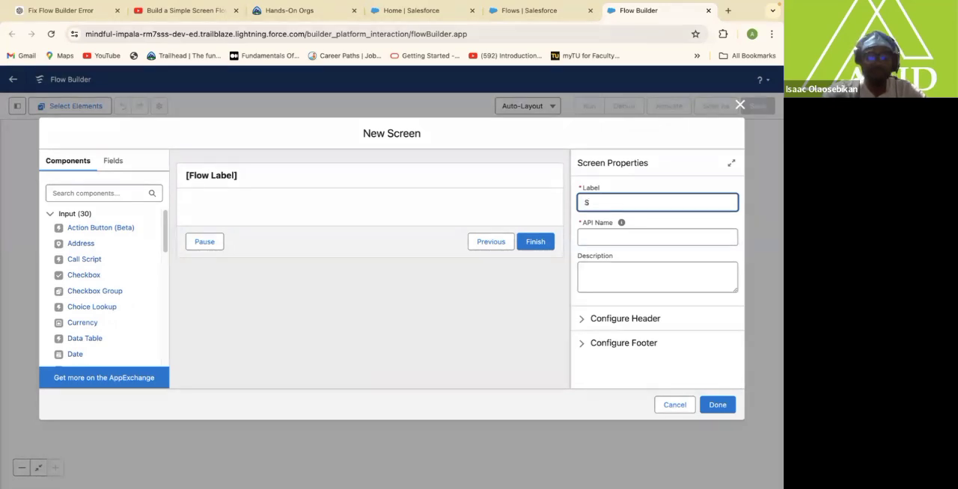
{"action": "key", "text": "BackSpace"}
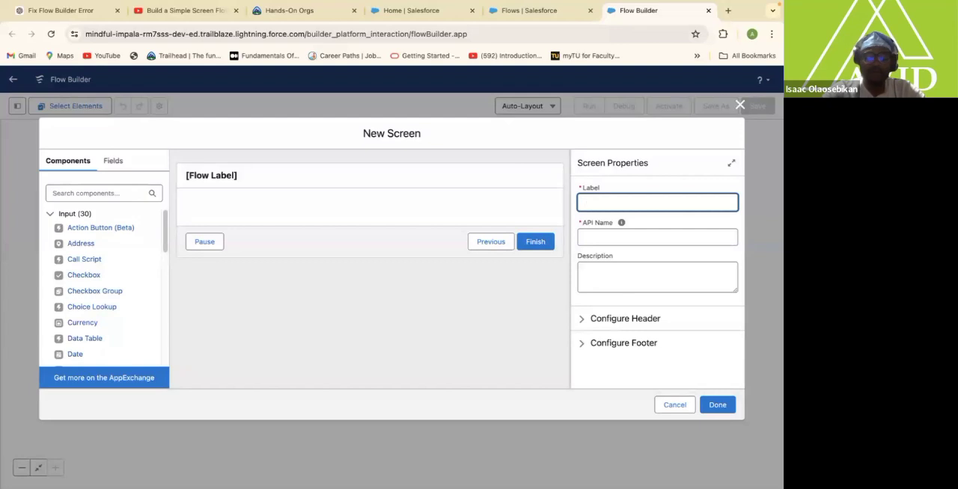
{"action": "type", "text": "Wel"}
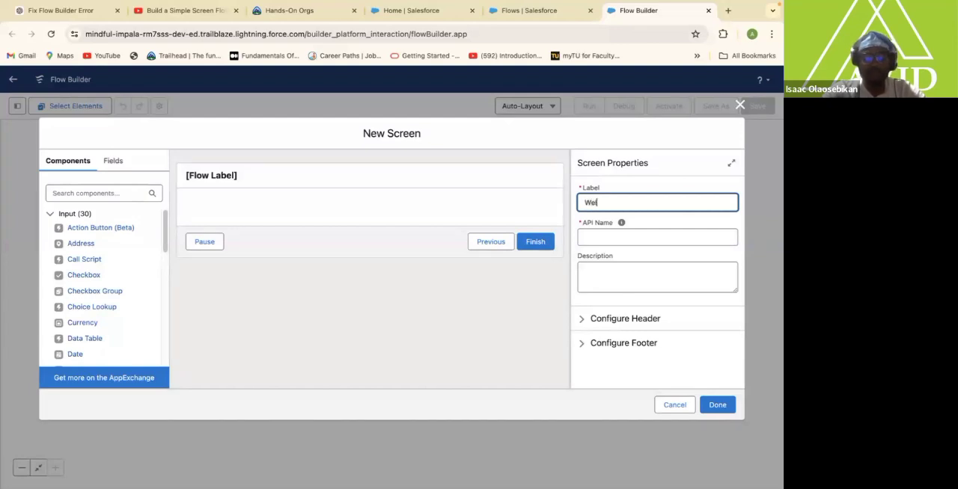
{"action": "type", "text": "comeMSg"}
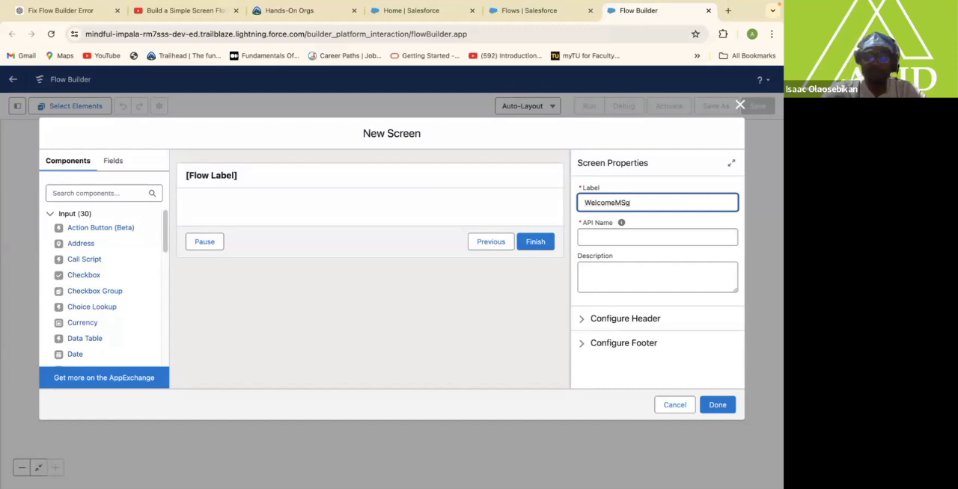
{"action": "key", "text": "BackSpace"}
{"action": "type", "text": "G"}
{"action": "left_click", "coordinate": [596, 237]}
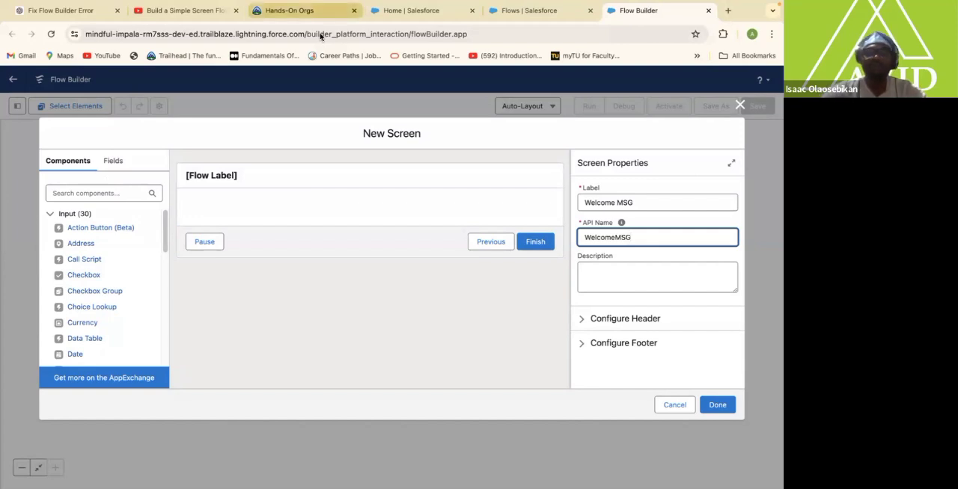
Find the Display Text component and place it on the Welcome MSG screen's canvas.
{"action": "left_click", "coordinate": [98, 193]}
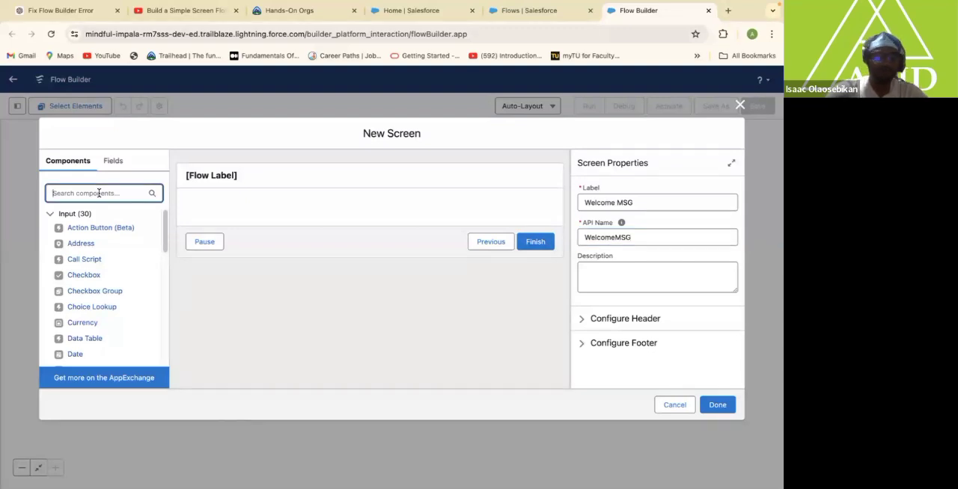
{"action": "type", "text": "Dis"}
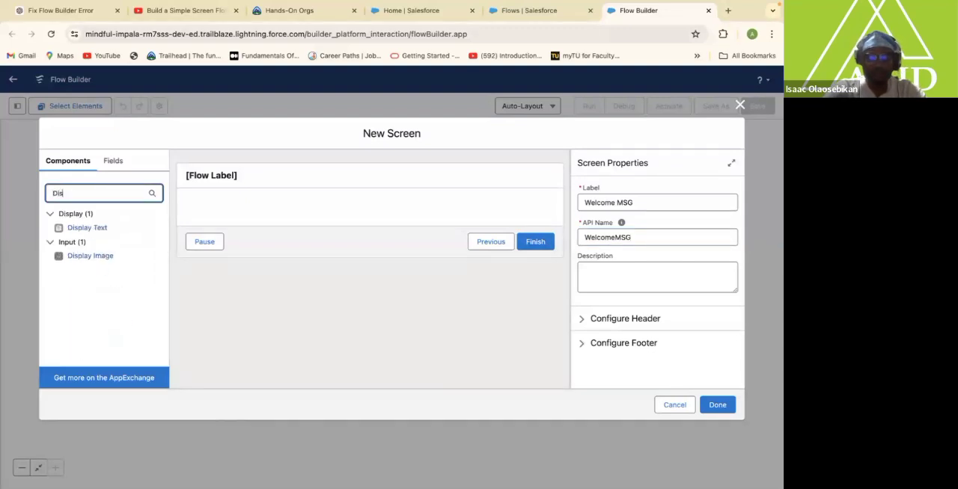
{"action": "type", "text": "play"}
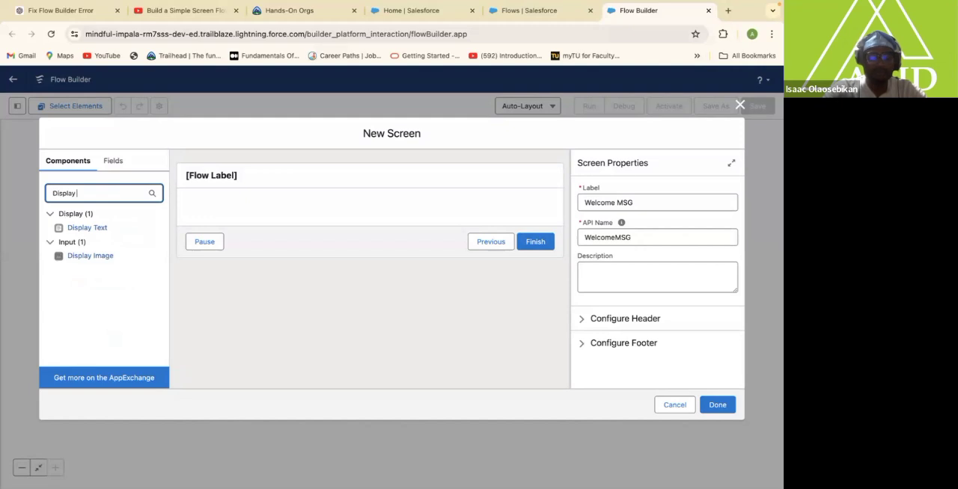
{"action": "type", "text": " Text"}
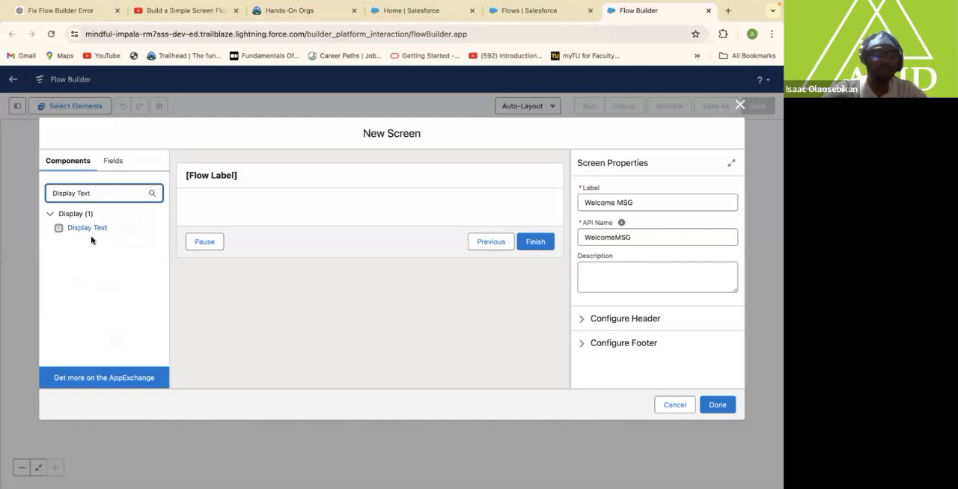
{"action": "left_click_drag", "start_coordinate": [83, 229], "coordinate": [310, 214]}
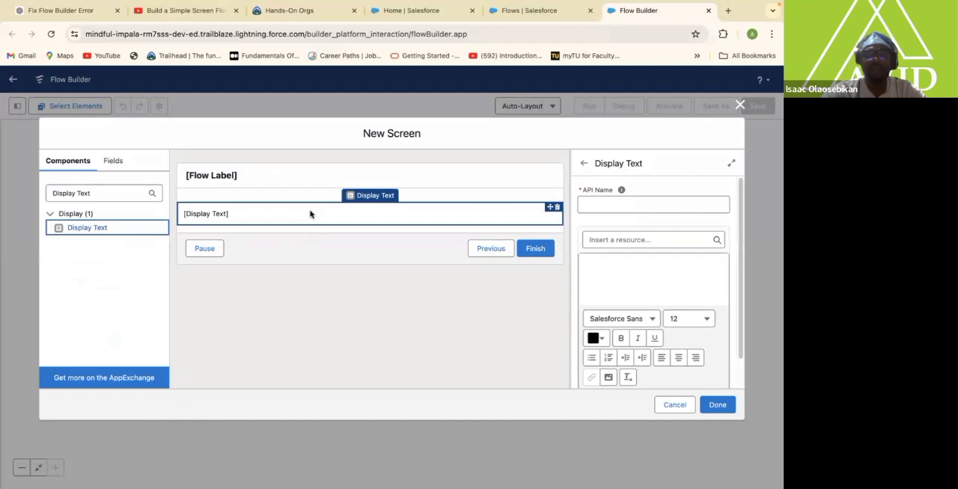
Set the Display Text component's API name to WelcomeMSGDiplay.
{"action": "left_click", "coordinate": [598, 205]}
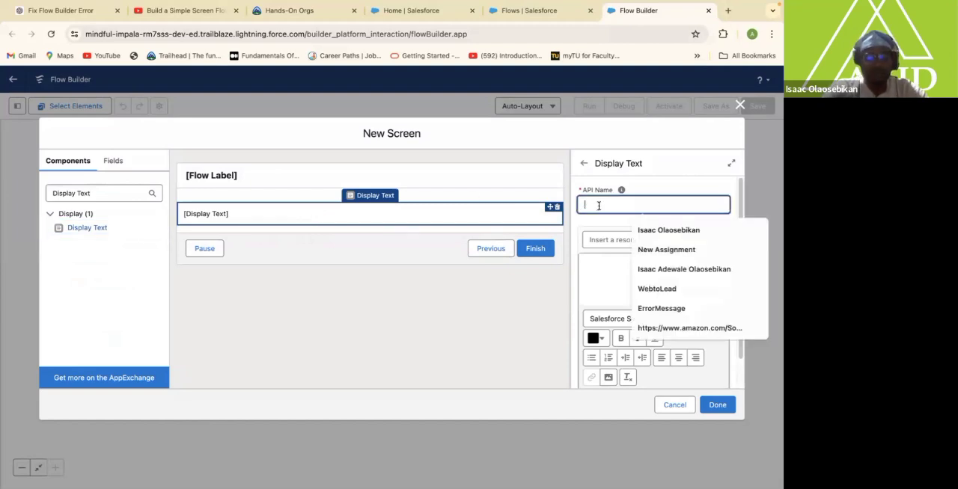
{"action": "type", "text": "Wel"}
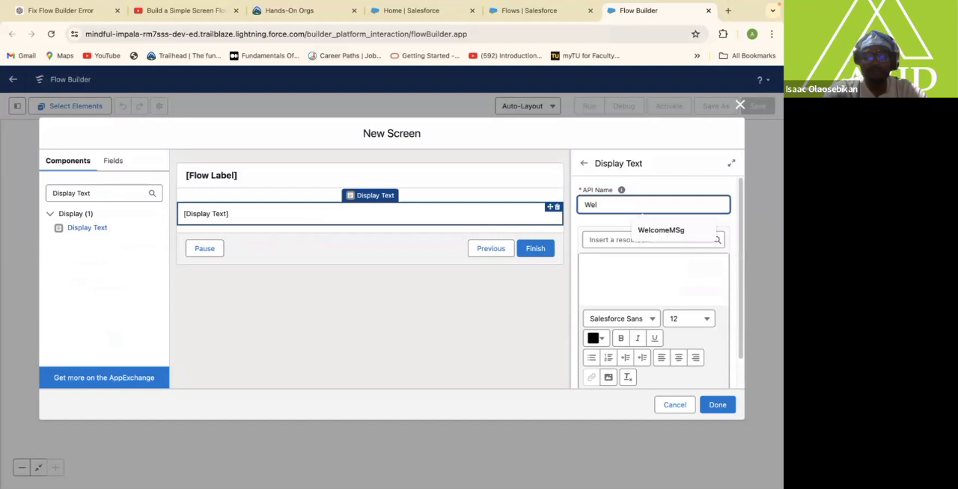
{"action": "type", "text": "come"}
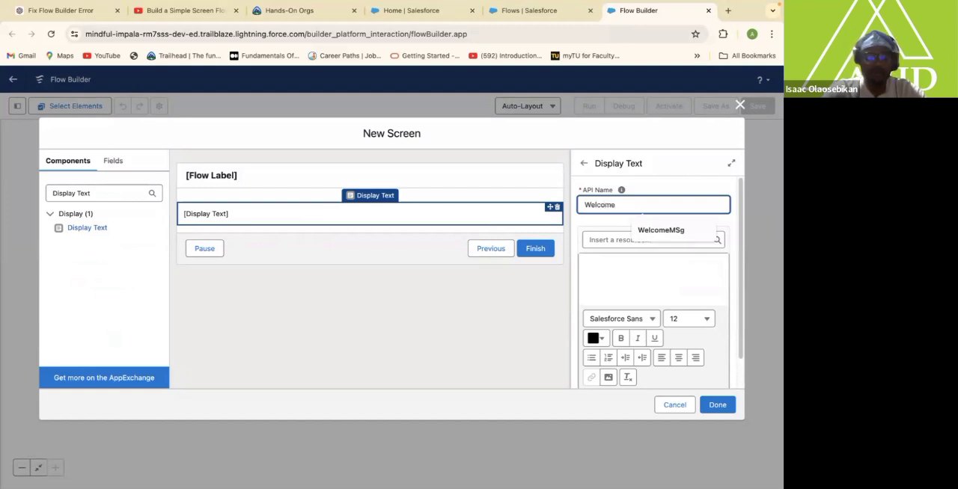
{"action": "type", "text": "MSG"}
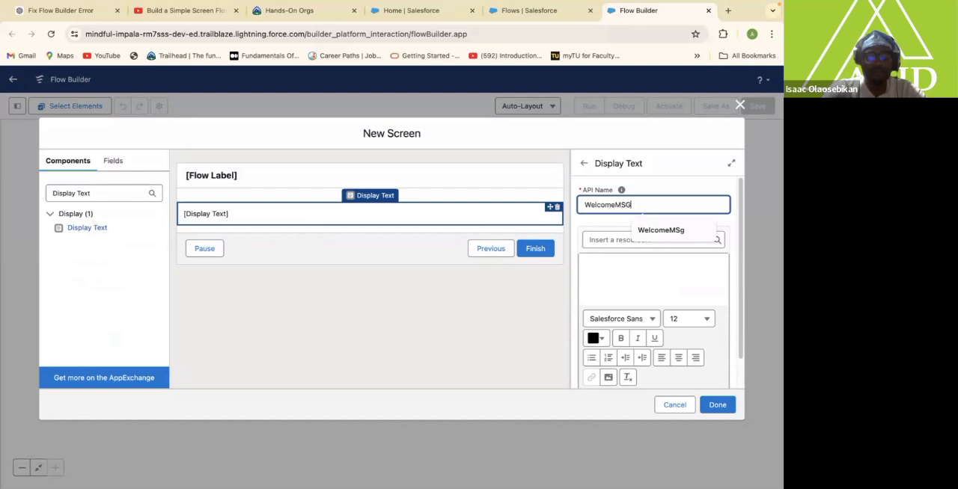
{"action": "type", "text": "Di"}
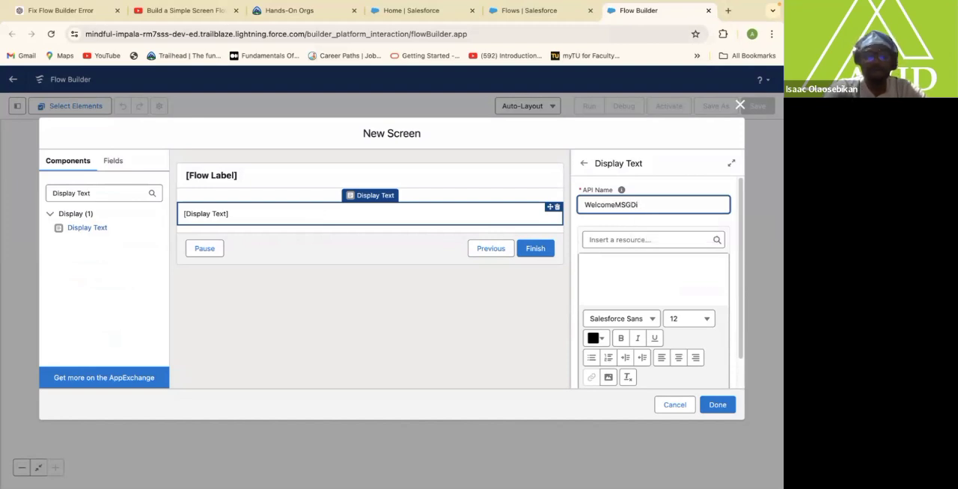
{"action": "type", "text": "play"}
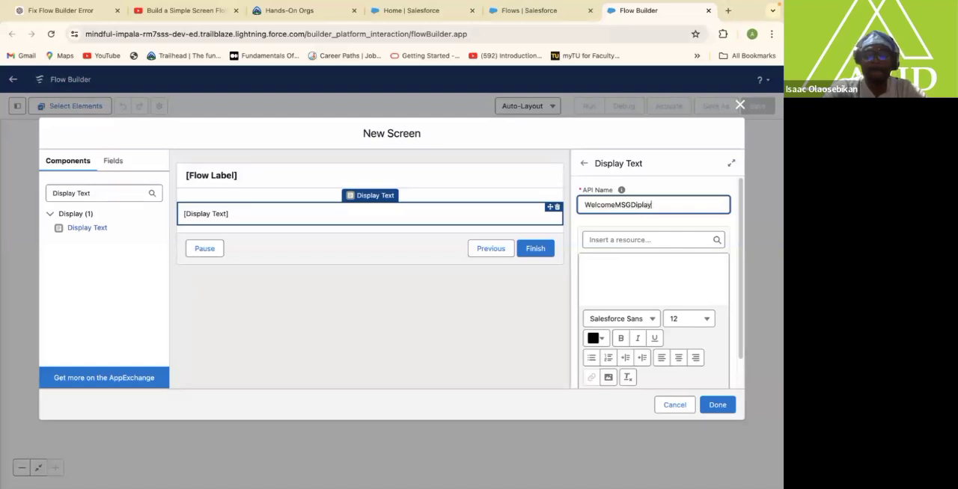
Enter "Welcome User" as the Display Text component's content, correcting the capitalization of Welcome.
{"action": "left_click", "coordinate": [584, 262]}
{"action": "type", "text": "WEl"}
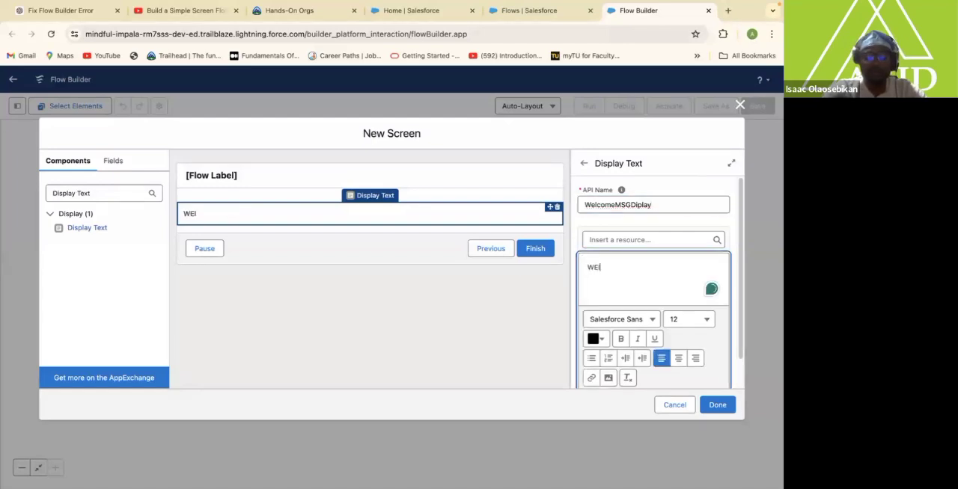
{"action": "type", "text": "come User"}
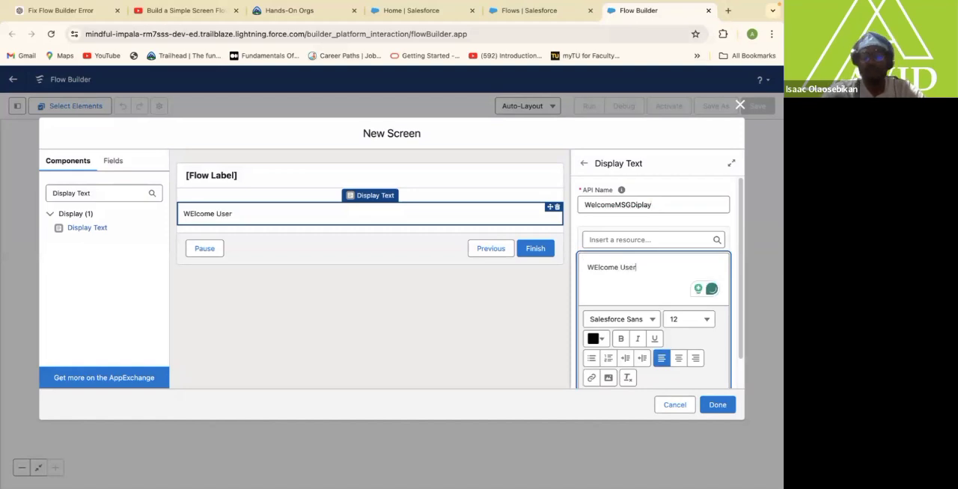
{"action": "key", "text": "BackSpace"}
{"action": "key", "text": "BackSpace"}
{"action": "key", "text": "BackSpace"}
{"action": "key", "text": "BackSpace"}
{"action": "key", "text": "BackSpace"}
{"action": "key", "text": "BackSpace"}
{"action": "key", "text": "BackSpace"}
{"action": "key", "text": "BackSpace"}
{"action": "key", "text": "BackSpace"}
{"action": "key", "text": "BackSpace"}
{"action": "key", "text": "BackSpace"}
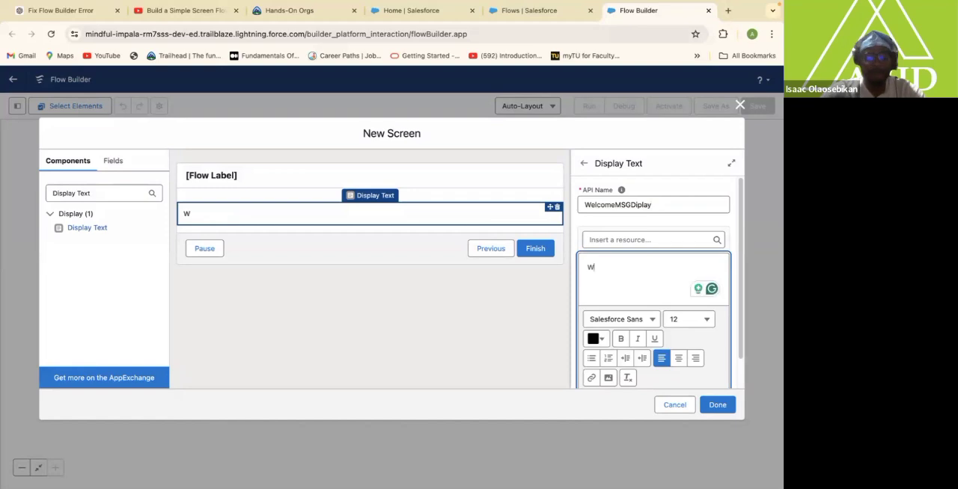
{"action": "type", "text": "elcom"}
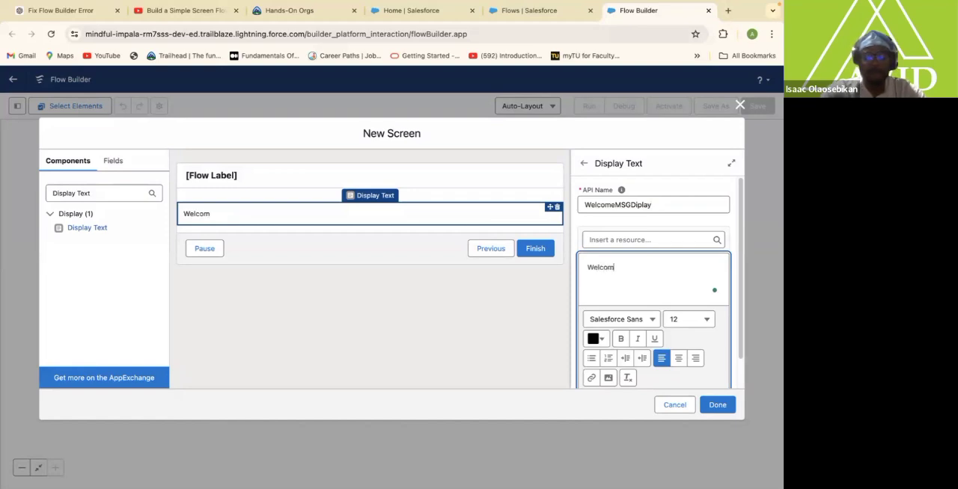
{"action": "type", "text": "e User"}
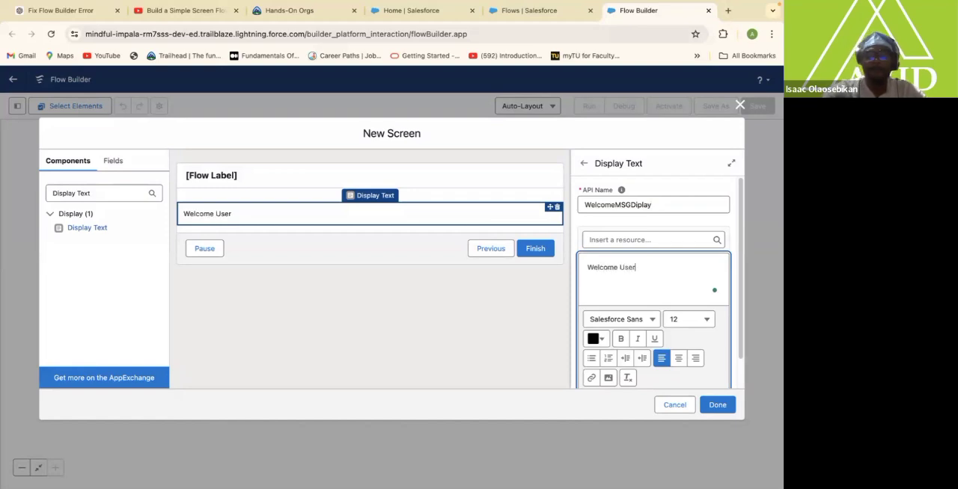
Indent the Welcome User text, try the left and right alignments, and leave it center-aligned.
{"action": "left_click", "coordinate": [583, 270]}
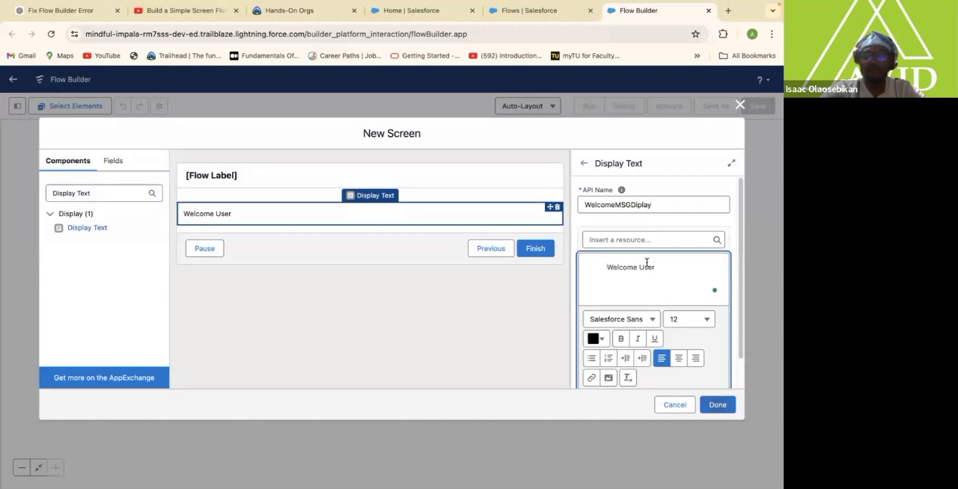
{"action": "mouse_move", "coordinate": [607, 267]}
{"action": "left_mouse_down"}
{"action": "mouse_move", "coordinate": [654, 268]}
{"action": "mouse_move", "coordinate": [604, 267]}
{"action": "left_mouse_up"}
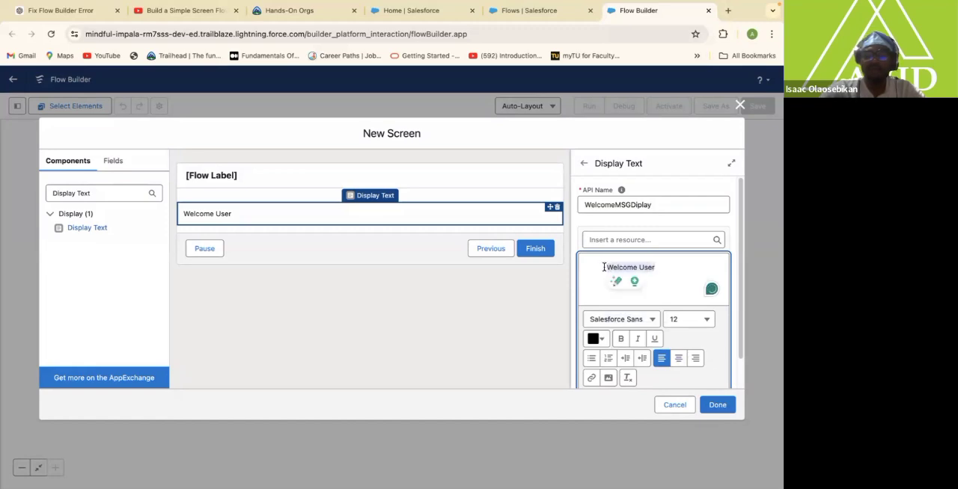
{"action": "left_click", "coordinate": [678, 359]}
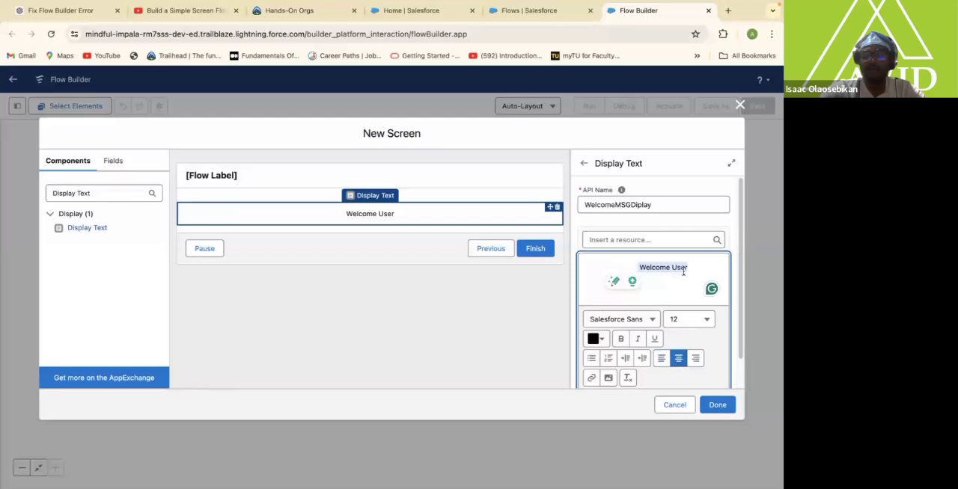
{"action": "left_click", "coordinate": [663, 360]}
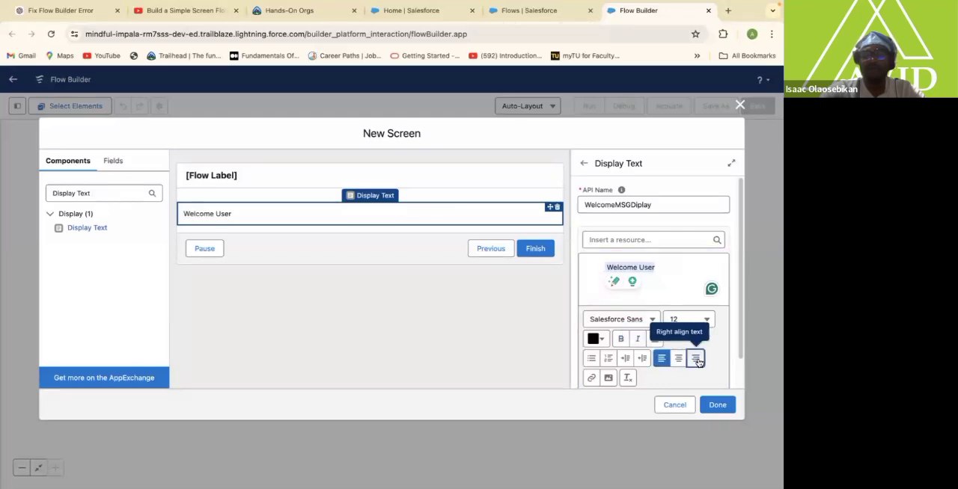
{"action": "left_click", "coordinate": [696, 359]}
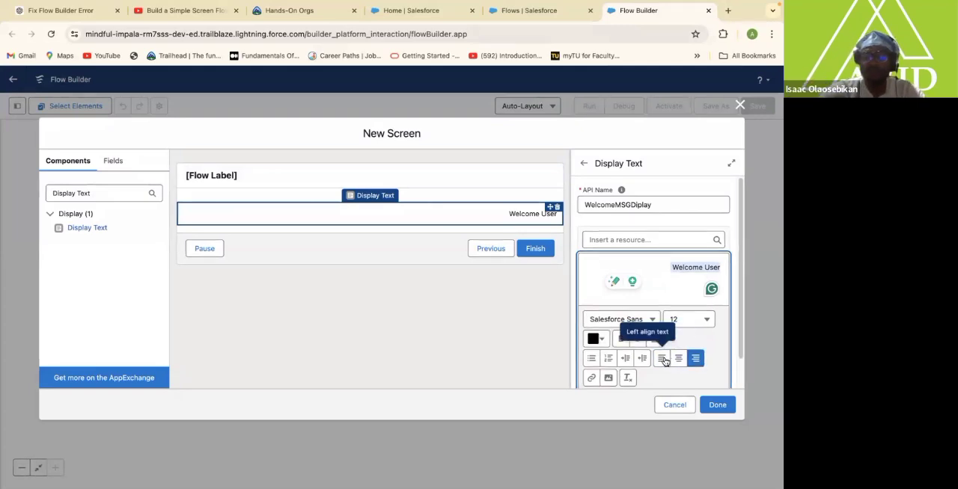
{"action": "left_click", "coordinate": [678, 359]}
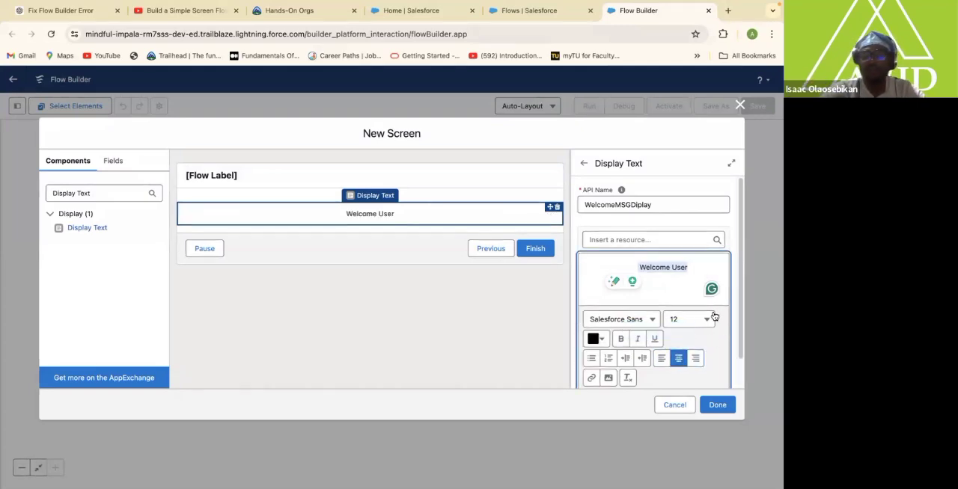
Set the Welcome User text to font size 18 and make it bold.
{"action": "left_click", "coordinate": [704, 320]}
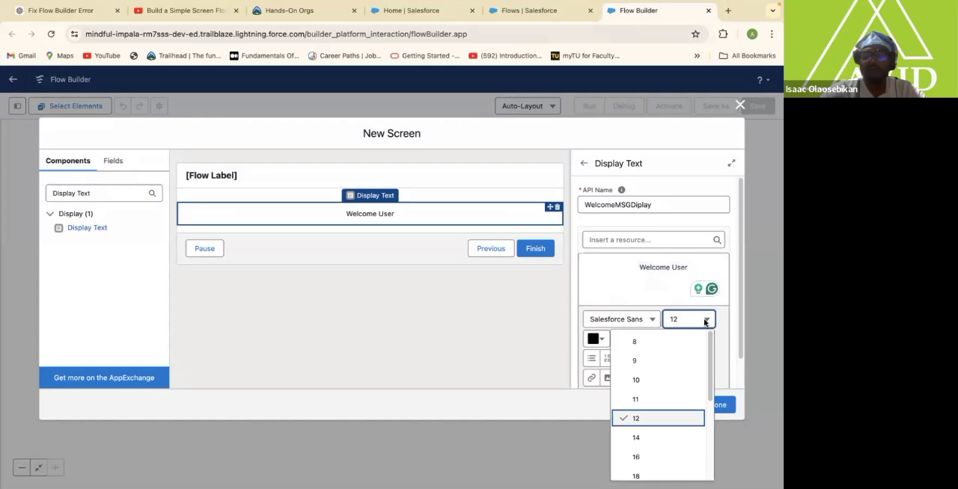
{"action": "left_click", "coordinate": [636, 476]}
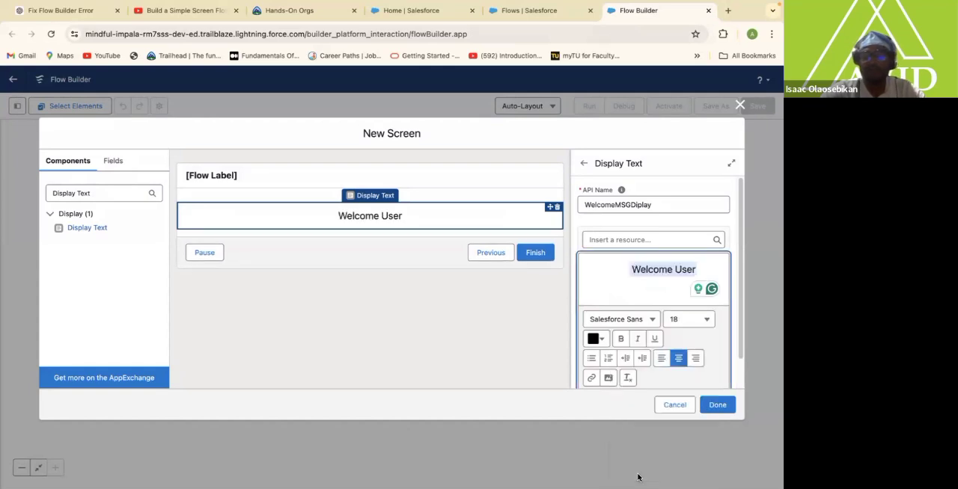
{"action": "left_click", "coordinate": [622, 340]}
{"action": "left_click", "coordinate": [622, 340]}
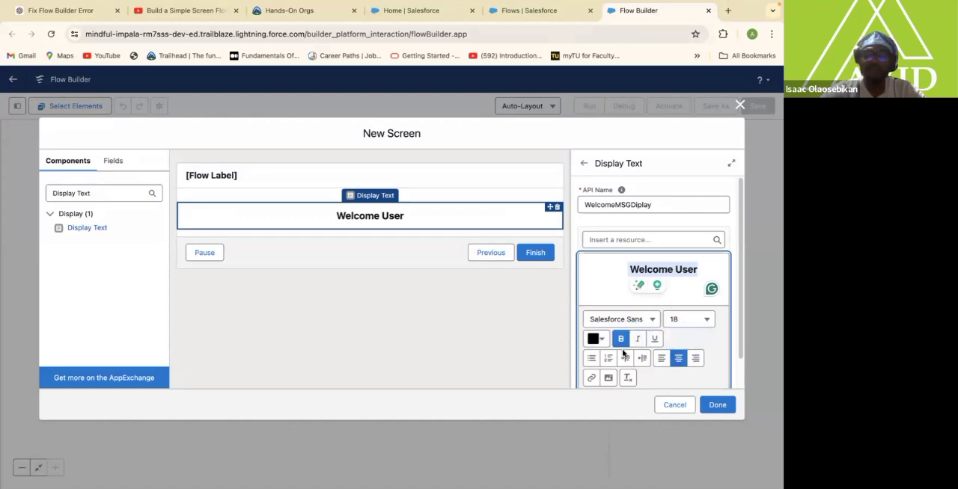
Change the Welcome User text color to green, #1FE44D.
{"action": "left_click", "coordinate": [602, 341]}
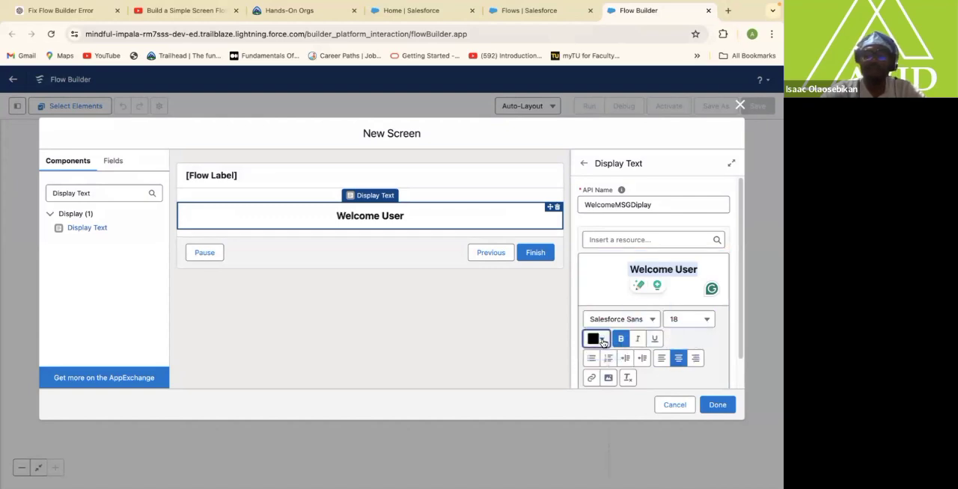
{"action": "left_click", "coordinate": [602, 341]}
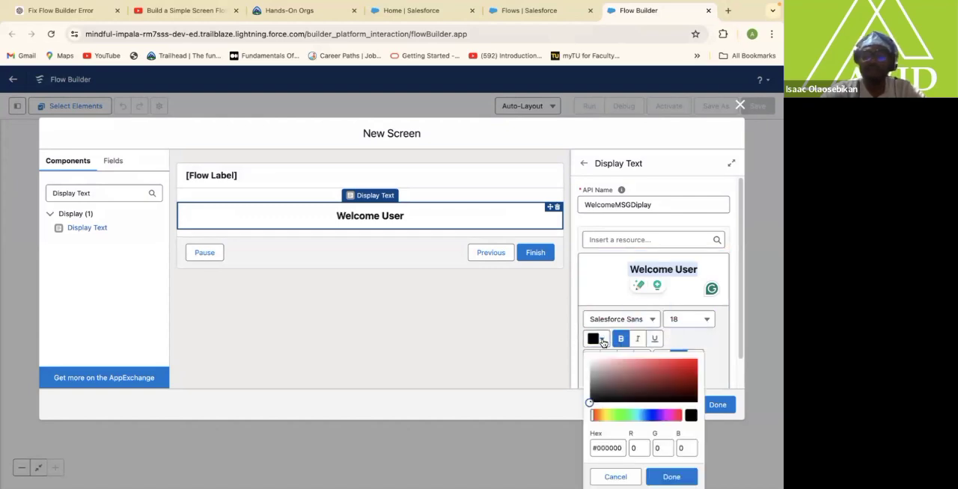
{"action": "left_click", "coordinate": [626, 417]}
{"action": "left_click", "coordinate": [681, 365]}
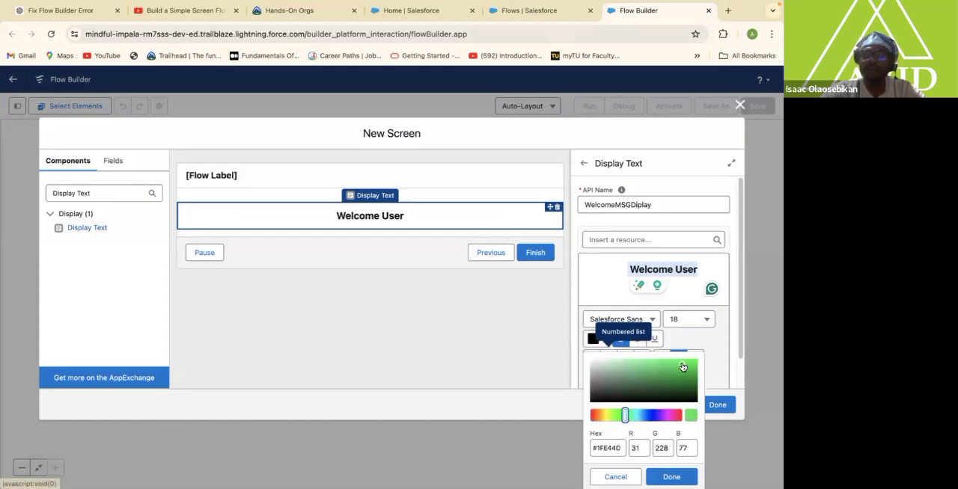
{"action": "left_click", "coordinate": [672, 476]}
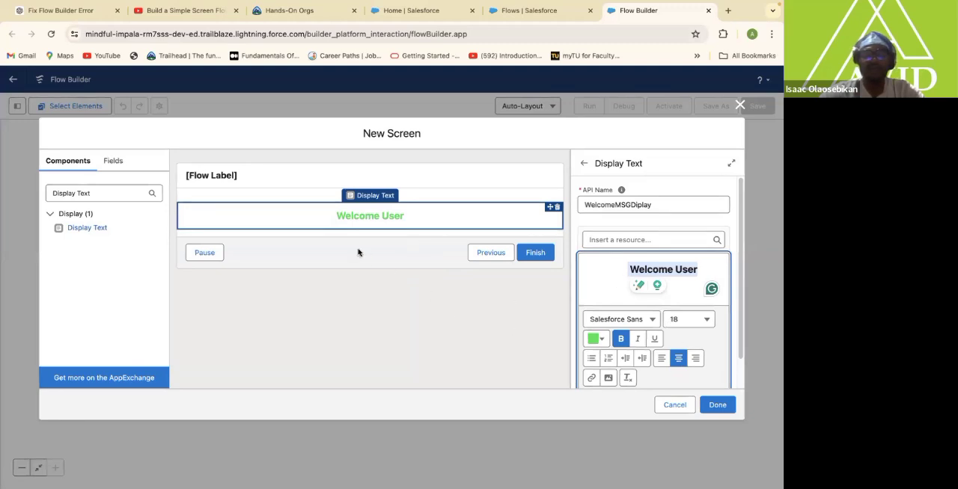
Search the emoji picker for Welcome and insert the folded hands emoji in front of the Welcome User text.
{"action": "left_click", "coordinate": [624, 267]}
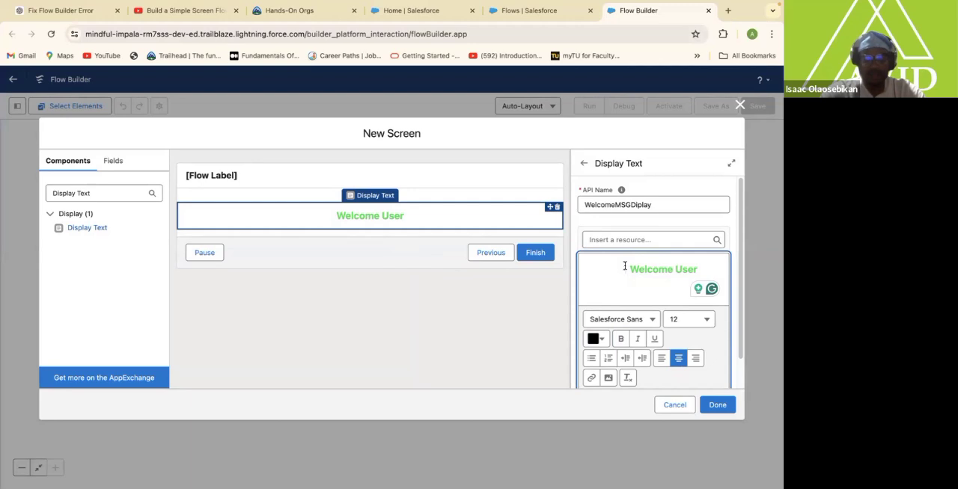
{"action": "key", "text": "ctrl+super+space"}
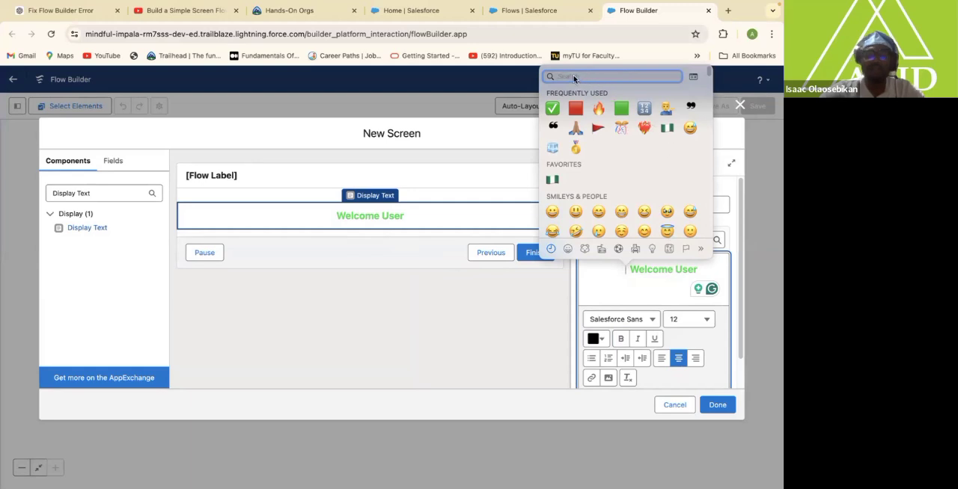
{"action": "type", "text": "Welc"}
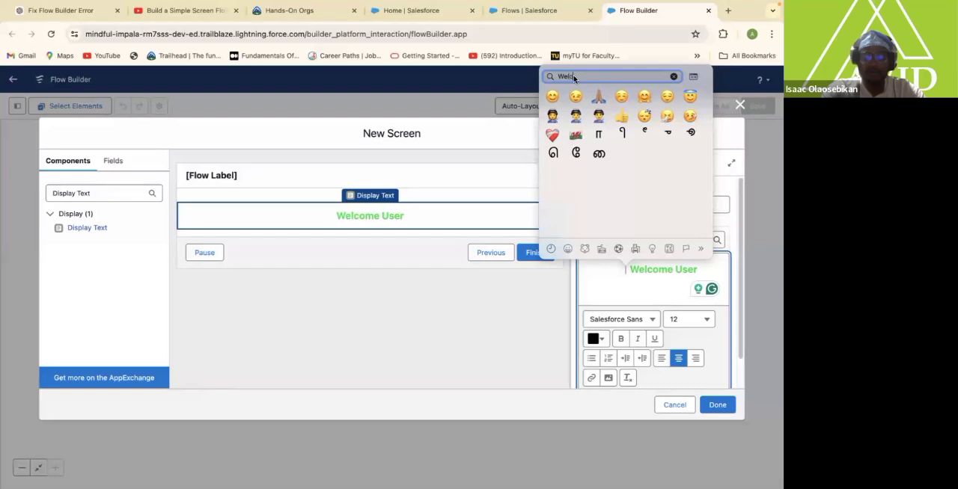
{"action": "type", "text": "ome"}
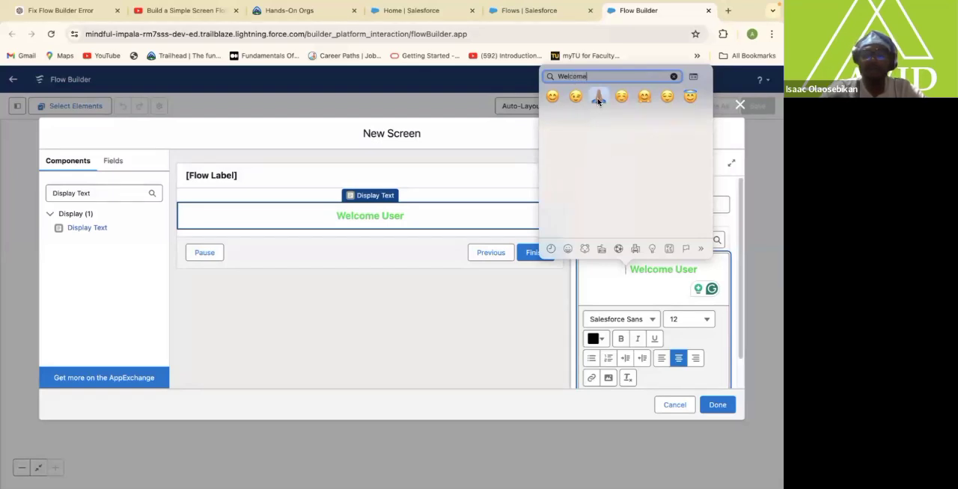
{"action": "left_click", "coordinate": [598, 99]}
Insert the information desk man emoji at the end of the Welcome User text and finish the new screen element.
{"action": "left_click", "coordinate": [703, 269]}
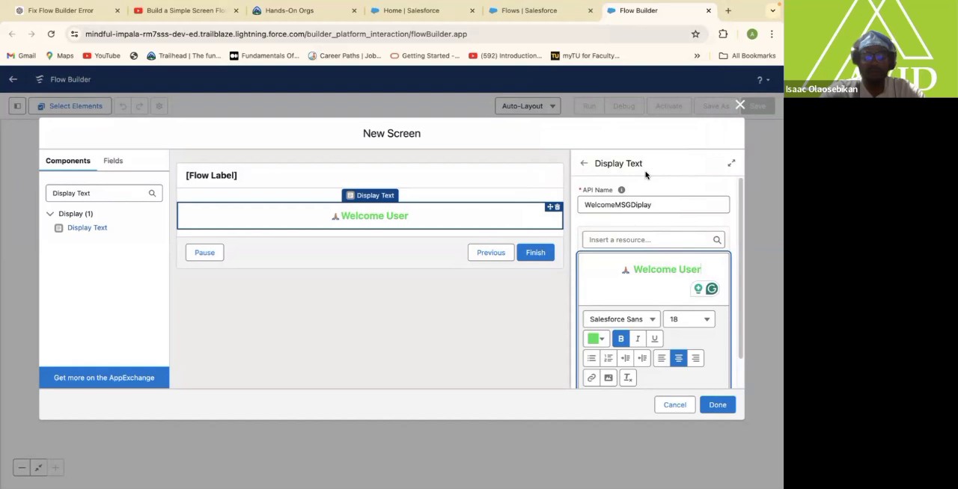
{"action": "key", "text": "ctrl+super+space"}
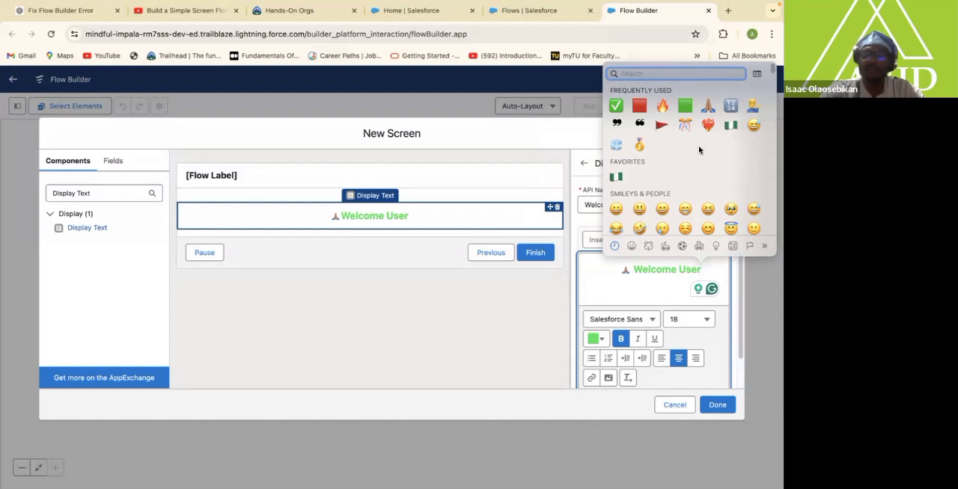
{"action": "left_click", "coordinate": [752, 110]}
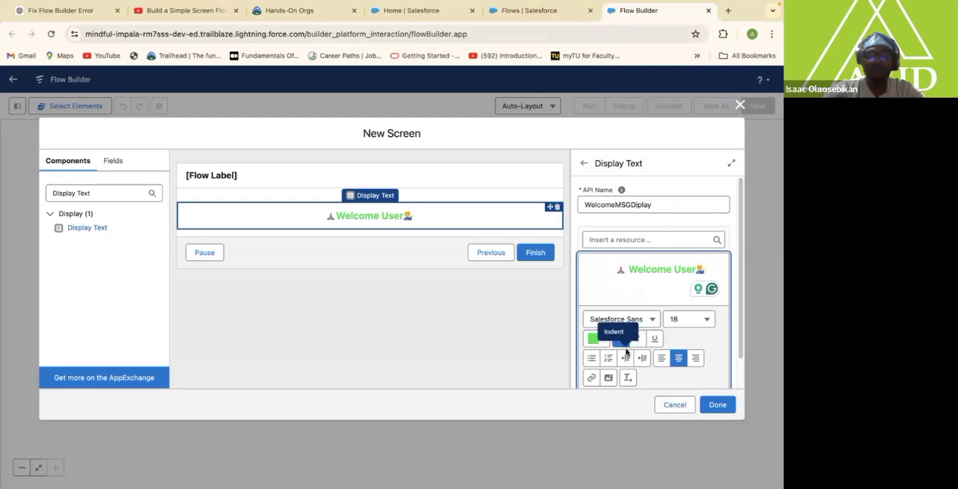
{"action": "left_click", "coordinate": [716, 404]}
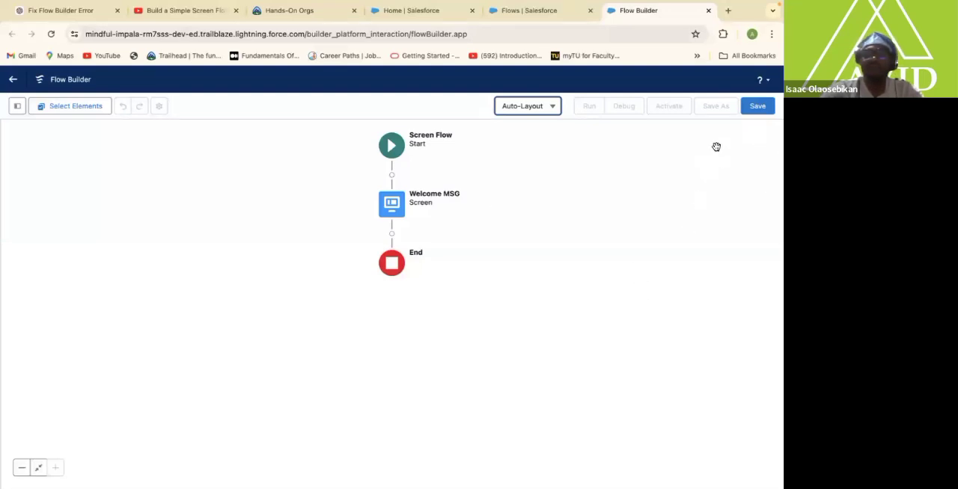
Save the flow under the label Welcome MSG Flow with its matching API name.
{"action": "left_click", "coordinate": [757, 105]}
{"action": "left_click", "coordinate": [281, 235]}
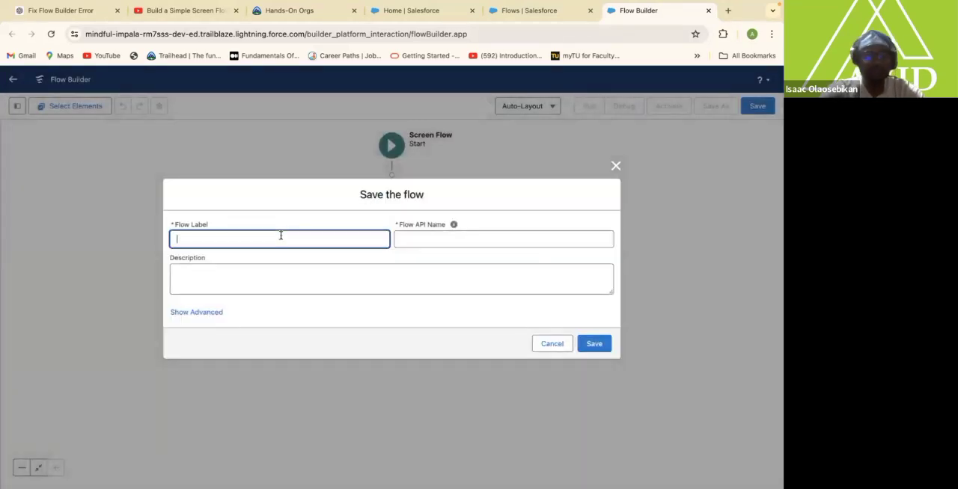
{"action": "type", "text": "Wel"}
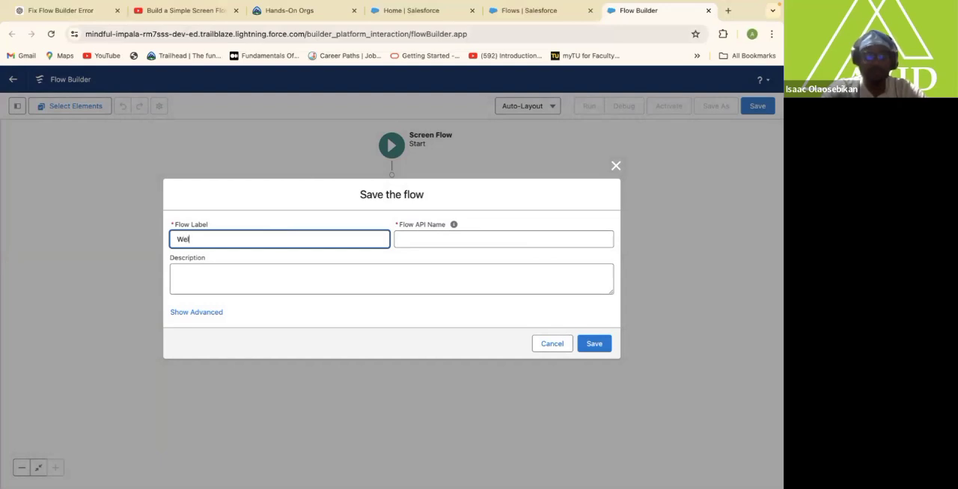
{"action": "type", "text": "come MSG Flow"}
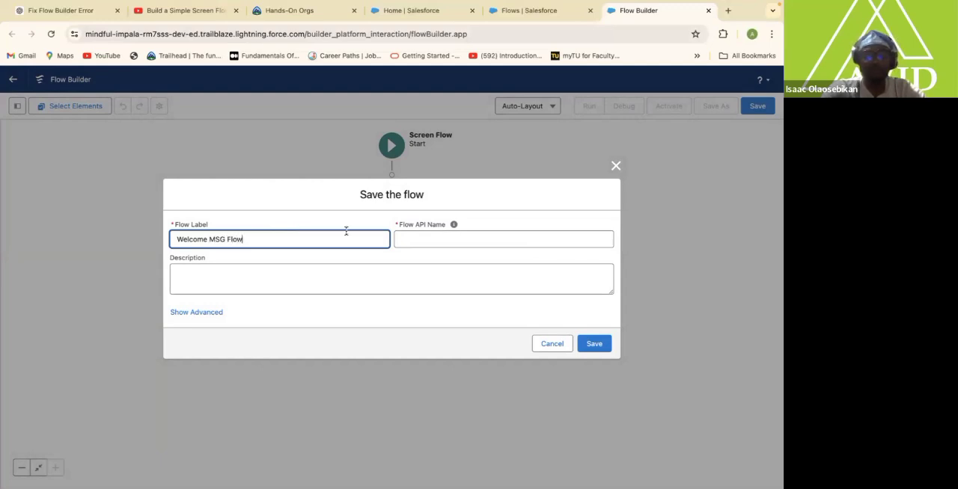
{"action": "left_click", "coordinate": [432, 238]}
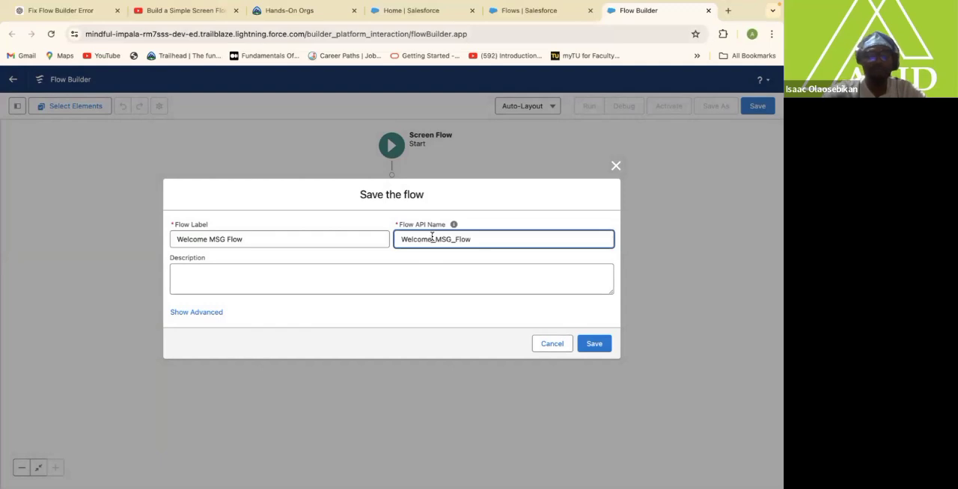
{"action": "left_click", "coordinate": [594, 343]}
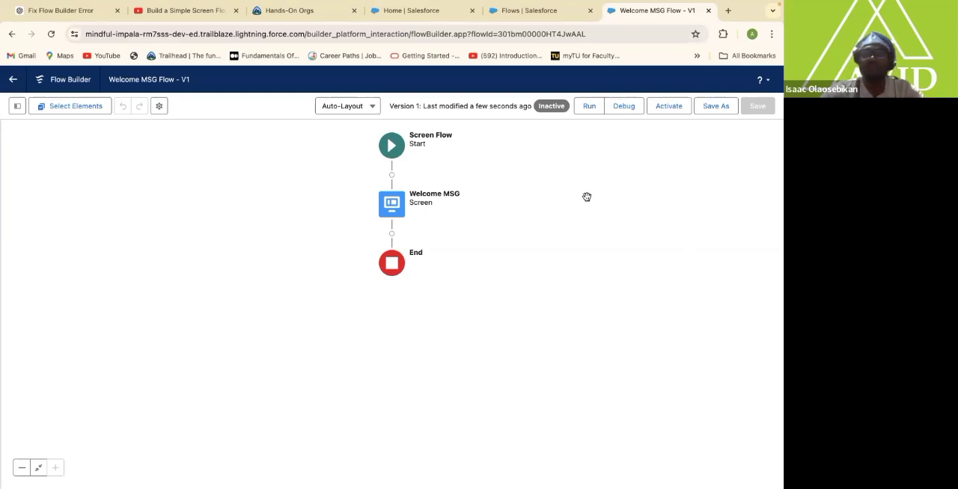
Test the Welcome MSG Flow with a debug run using the default options and activate version 1.
{"action": "left_click", "coordinate": [622, 107]}
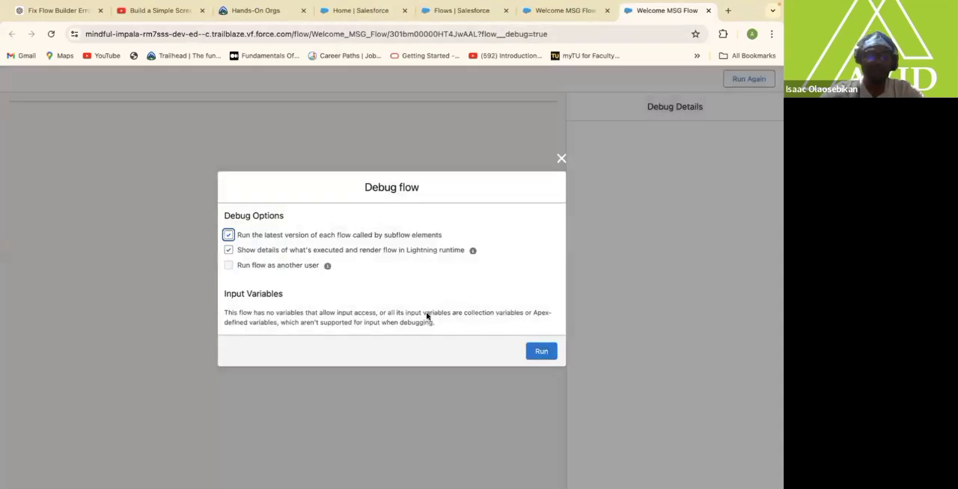
{"action": "left_click", "coordinate": [542, 352]}
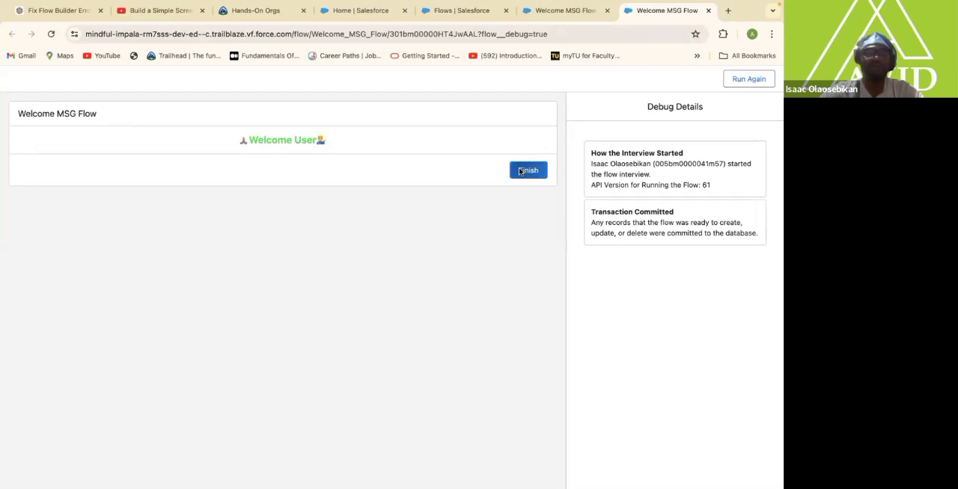
{"action": "left_click", "coordinate": [474, 12]}
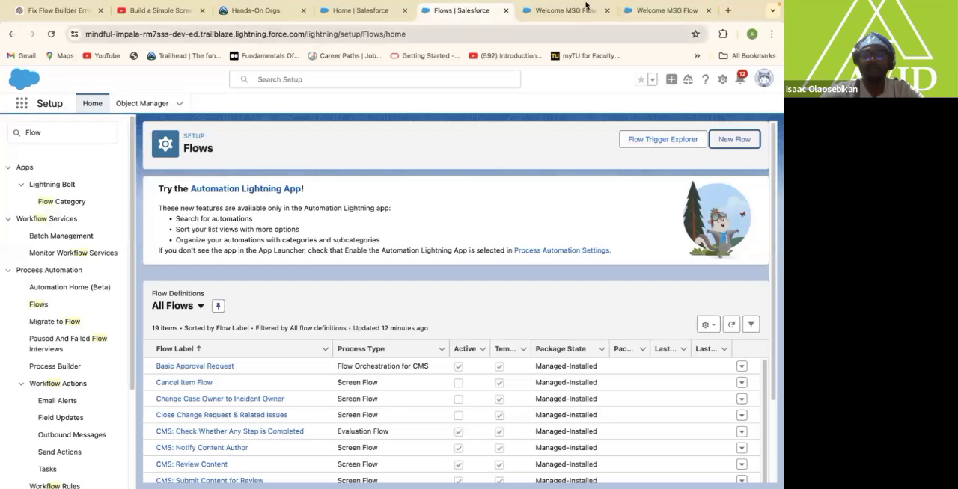
{"action": "left_click", "coordinate": [655, 13]}
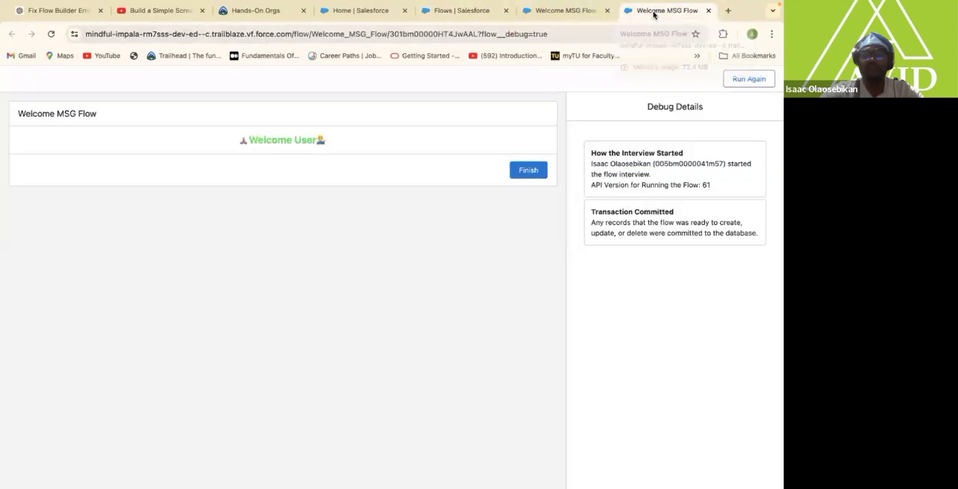
{"action": "left_click", "coordinate": [562, 10]}
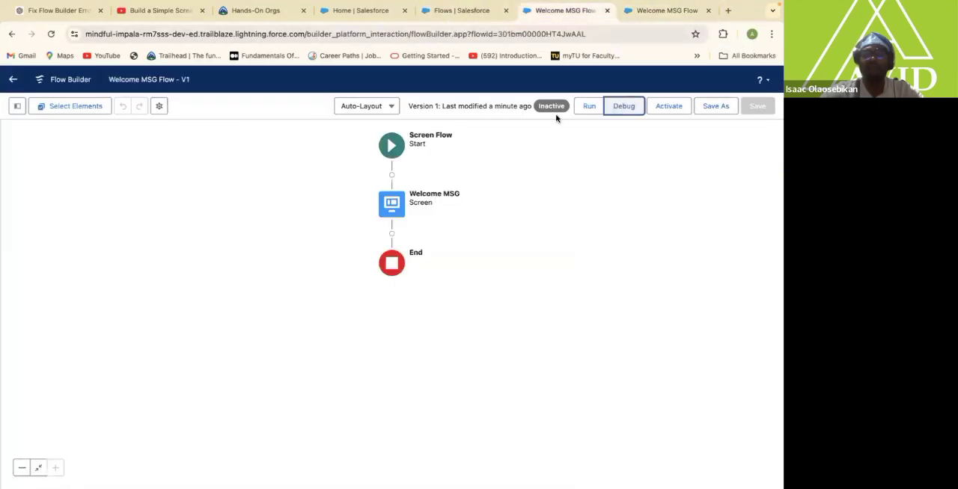
{"action": "left_click", "coordinate": [668, 106]}
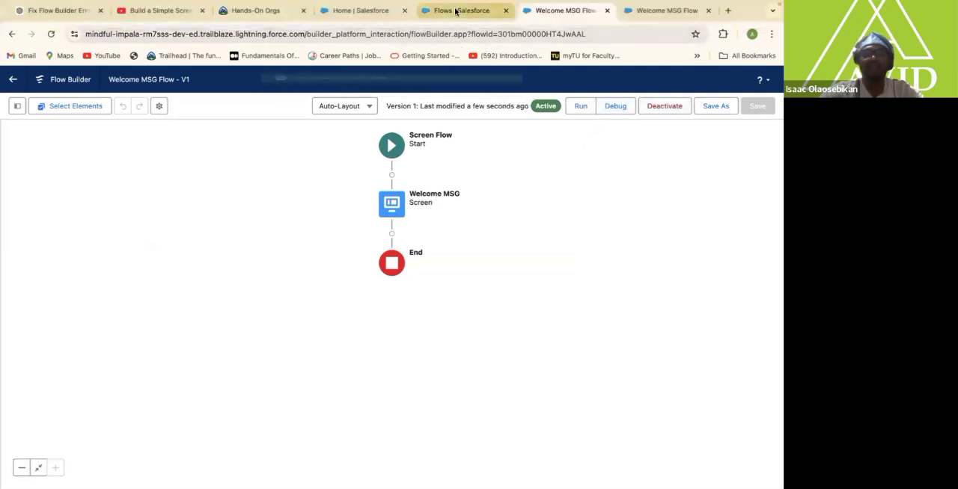
Open the Service app's home page for editing in Lightning App Builder and dismiss the release notes pop-up.
{"action": "left_click", "coordinate": [455, 10]}
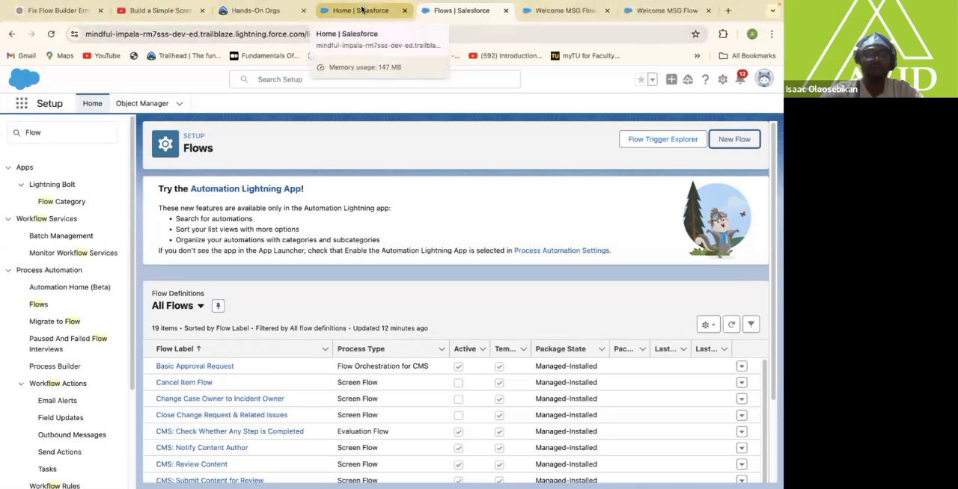
{"action": "left_click", "coordinate": [359, 9]}
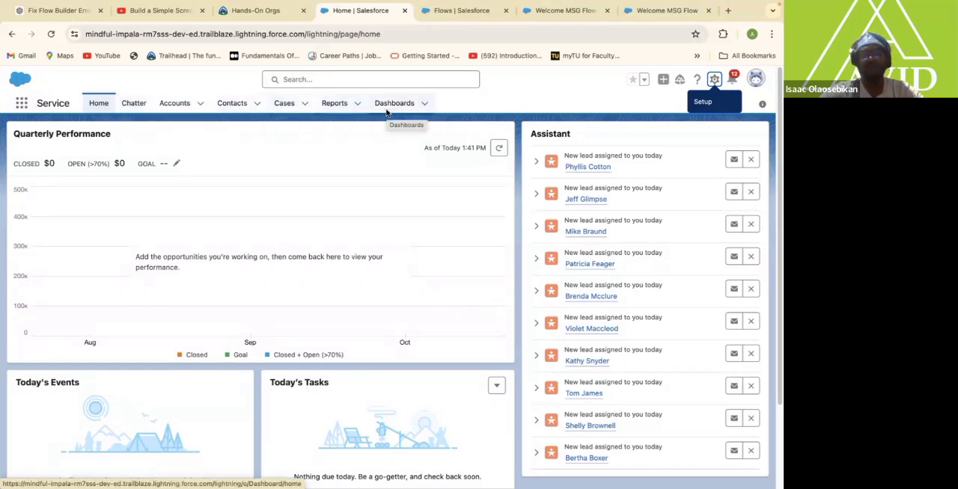
{"action": "left_click", "coordinate": [424, 104]}
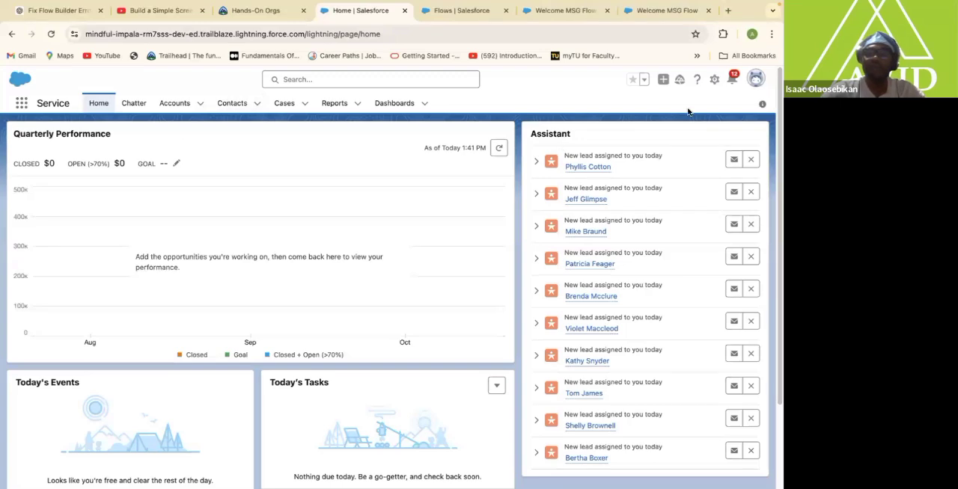
{"action": "left_click", "coordinate": [715, 80]}
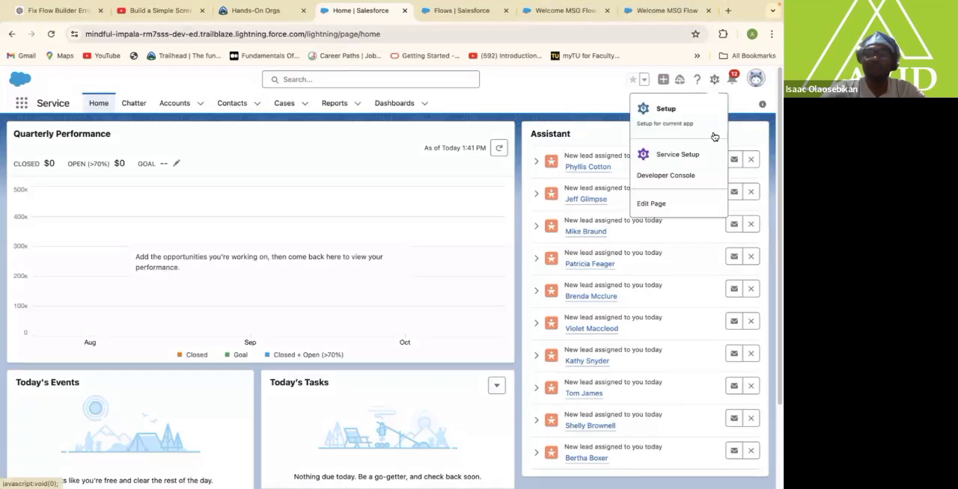
{"action": "left_click", "coordinate": [656, 205]}
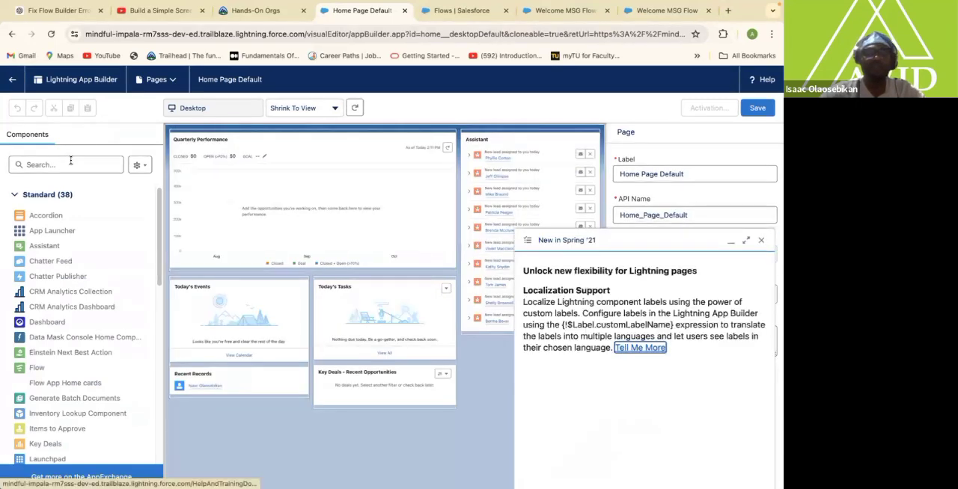
{"action": "left_click", "coordinate": [761, 242]}
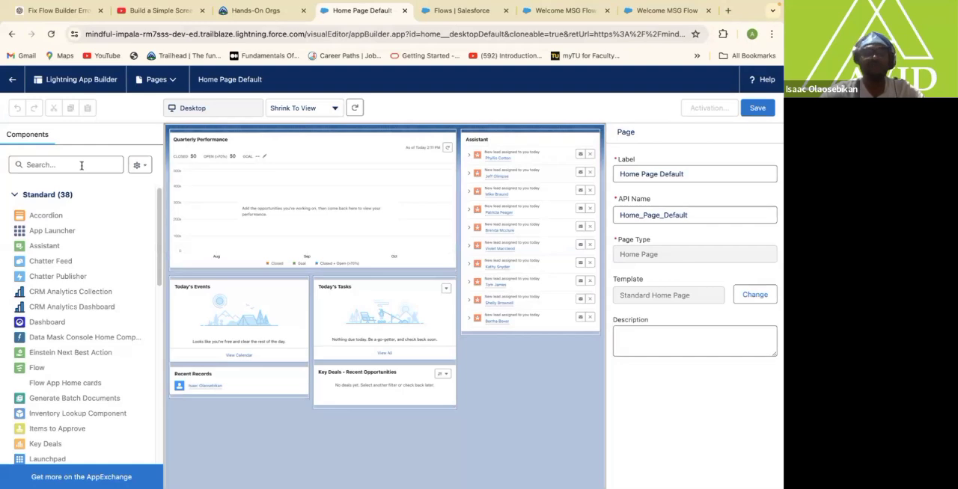
Find the standard Flow component and place it above Quarterly Performance on the home page layout.
{"action": "left_click", "coordinate": [54, 168]}
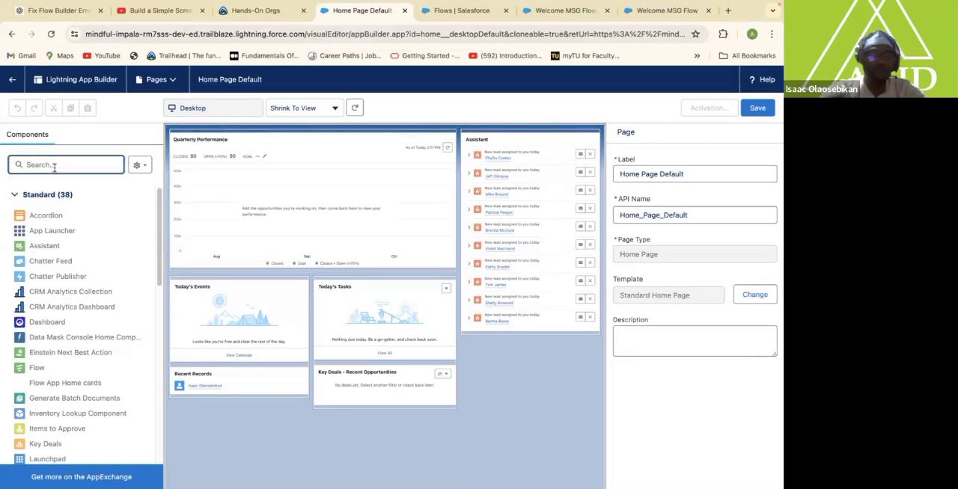
{"action": "type", "text": "F"}
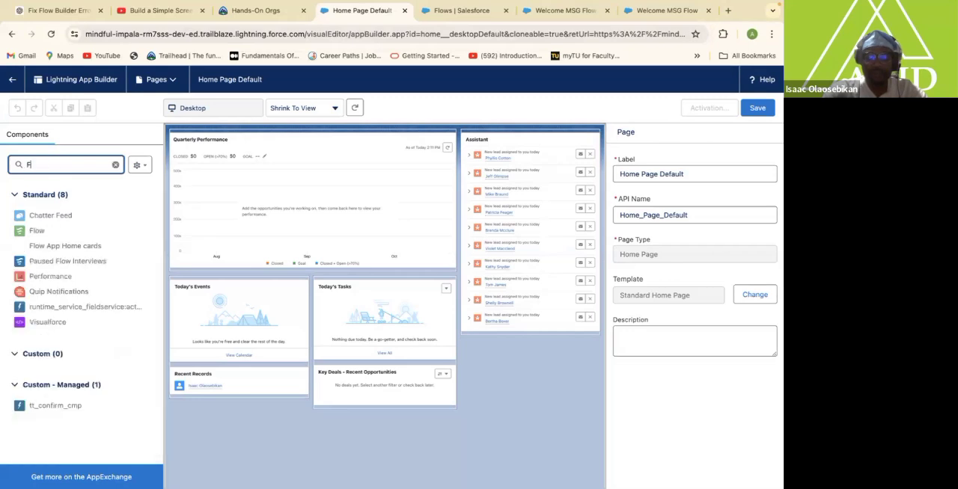
{"action": "type", "text": "low"}
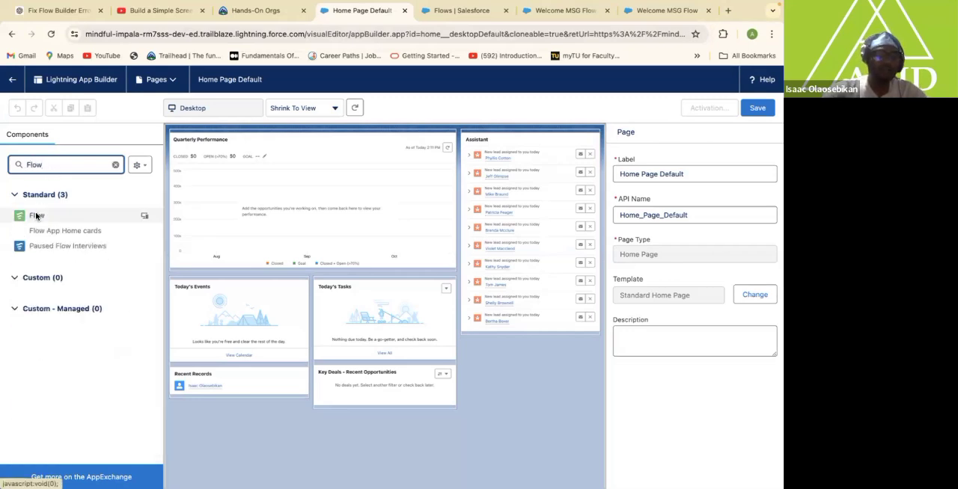
{"action": "left_click_drag", "start_coordinate": [36, 216], "coordinate": [277, 133]}
{"action": "left_click_drag", "start_coordinate": [112, 216], "coordinate": [234, 136]}
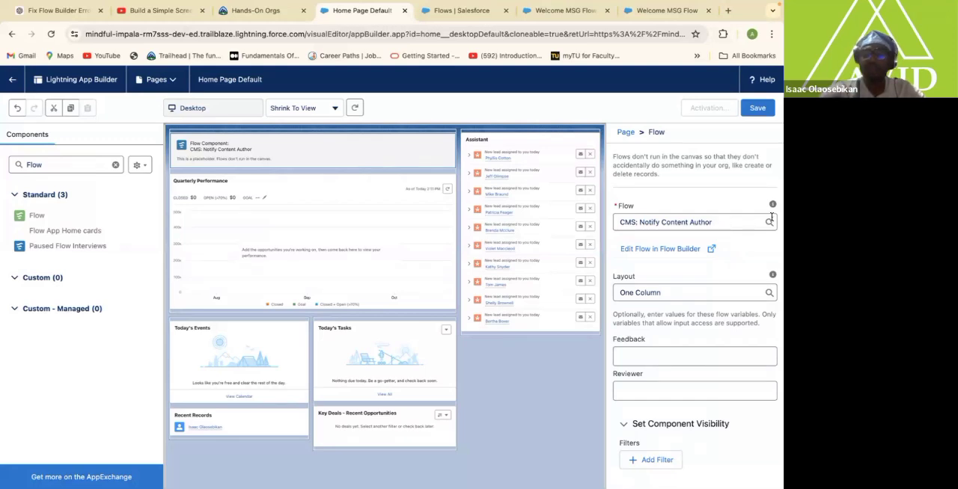
Set the flow of the new Flow component to Welcome MSG Flow.
{"action": "left_click", "coordinate": [755, 224]}
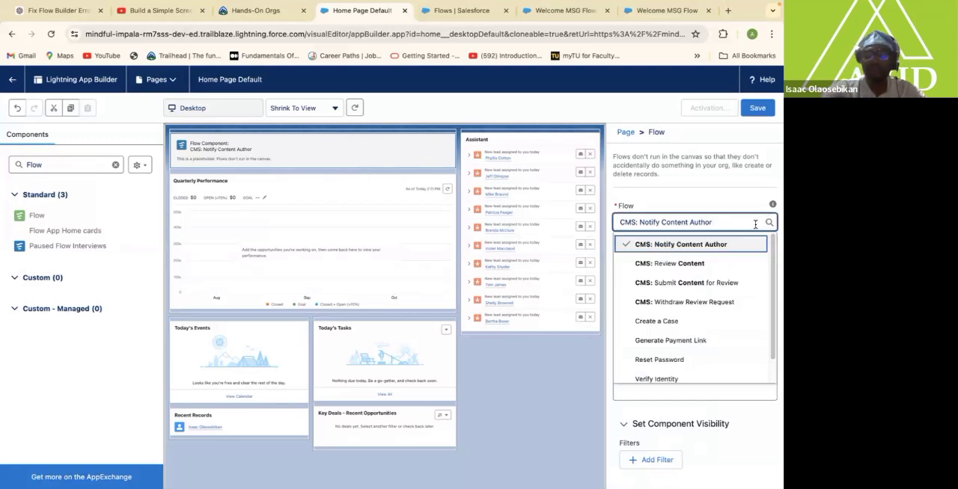
{"action": "key", "text": "BackSpace"}
{"action": "key", "text": "BackSpace"}
{"action": "key", "text": "BackSpace"}
{"action": "key", "text": "BackSpace"}
{"action": "key", "text": "BackSpace"}
{"action": "key", "text": "BackSpace"}
{"action": "key", "text": "BackSpace"}
{"action": "key", "text": "BackSpace"}
{"action": "key", "text": "BackSpace"}
{"action": "key", "text": "BackSpace"}
{"action": "key", "text": "BackSpace"}
{"action": "key", "text": "BackSpace"}
{"action": "key", "text": "BackSpace"}
{"action": "key", "text": "BackSpace"}
{"action": "key", "text": "BackSpace"}
{"action": "key", "text": "BackSpace"}
{"action": "key", "text": "BackSpace"}
{"action": "key", "text": "BackSpace"}
{"action": "key", "text": "BackSpace"}
{"action": "key", "text": "BackSpace"}
{"action": "key", "text": "BackSpace"}
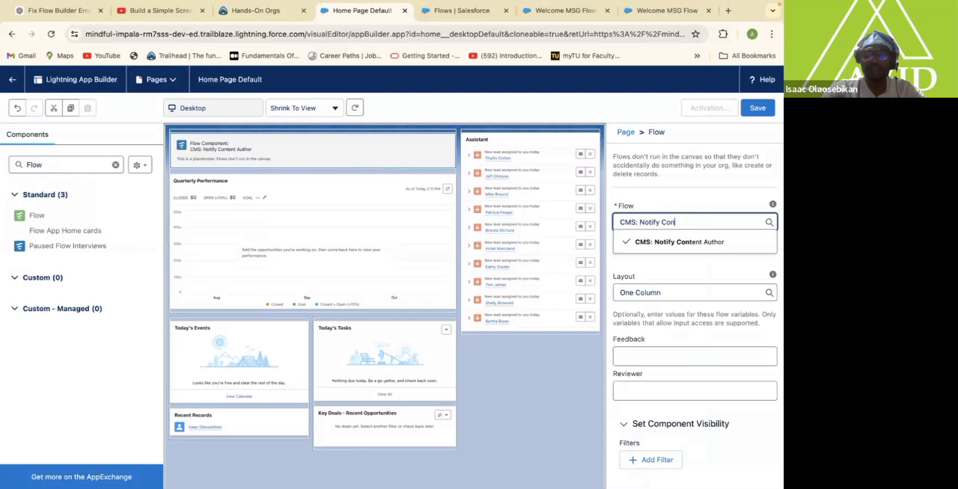
{"action": "key", "text": "BackSpace"}
{"action": "key", "text": "BackSpace"}
{"action": "key", "text": "BackSpace"}
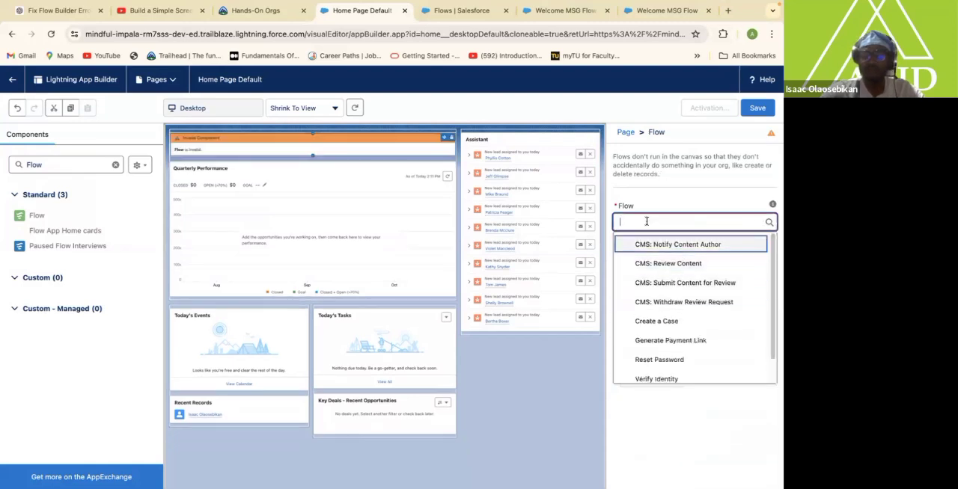
{"action": "type", "text": "We"}
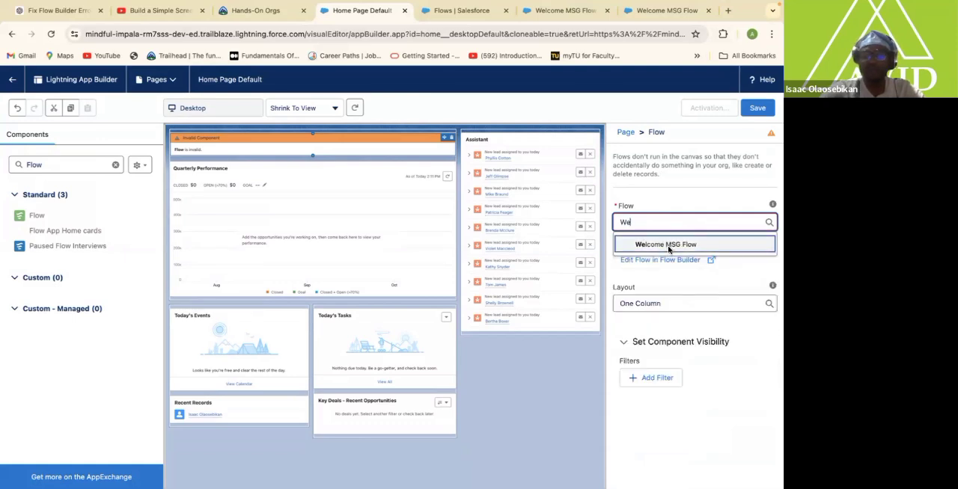
{"action": "left_click", "coordinate": [668, 246]}
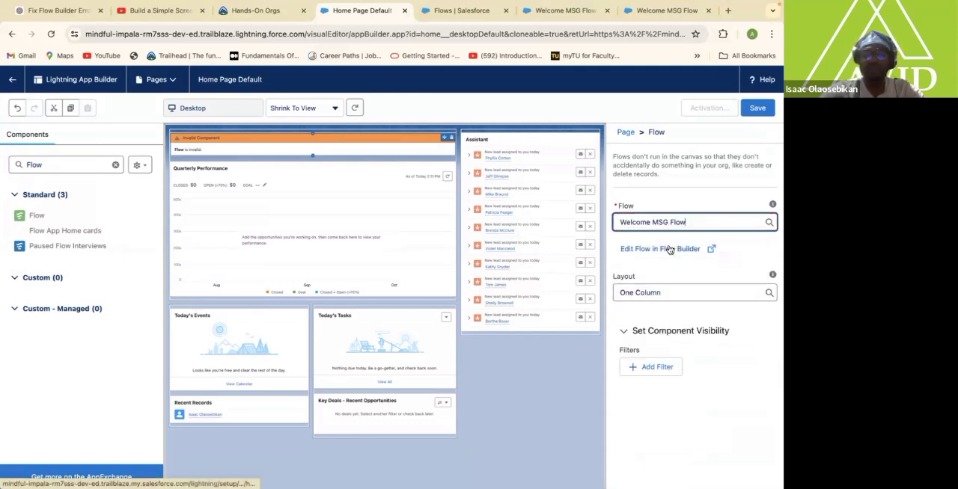
Save and activate Home Page Default as the org default, and return to the Service app's home page.
{"action": "left_click", "coordinate": [757, 108]}
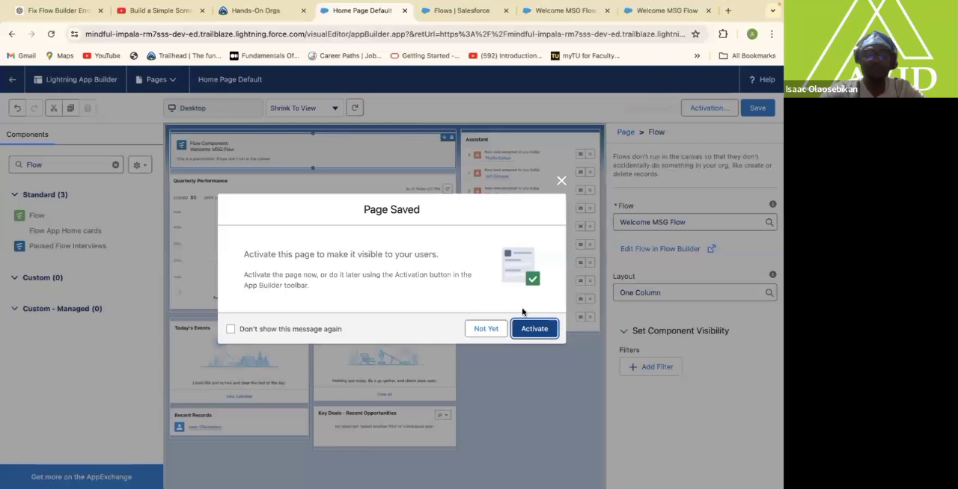
{"action": "left_click", "coordinate": [520, 333]}
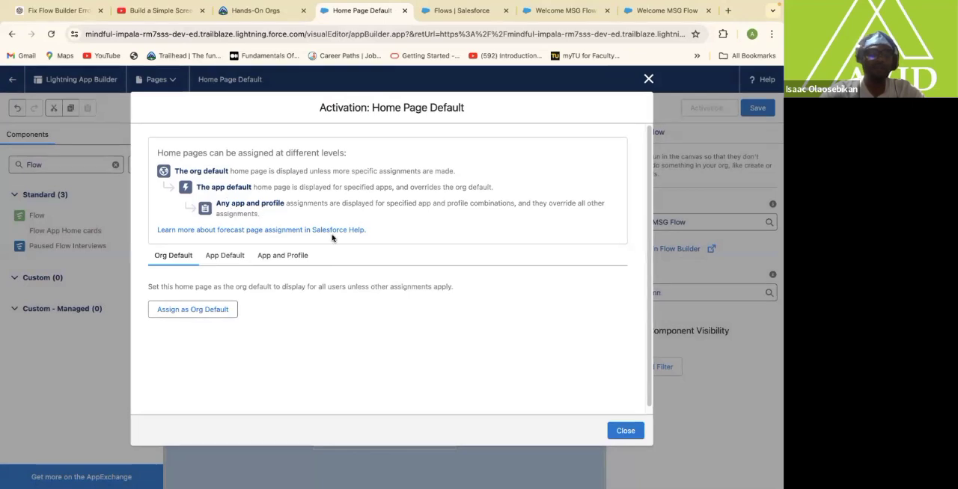
{"action": "left_click", "coordinate": [193, 311]}
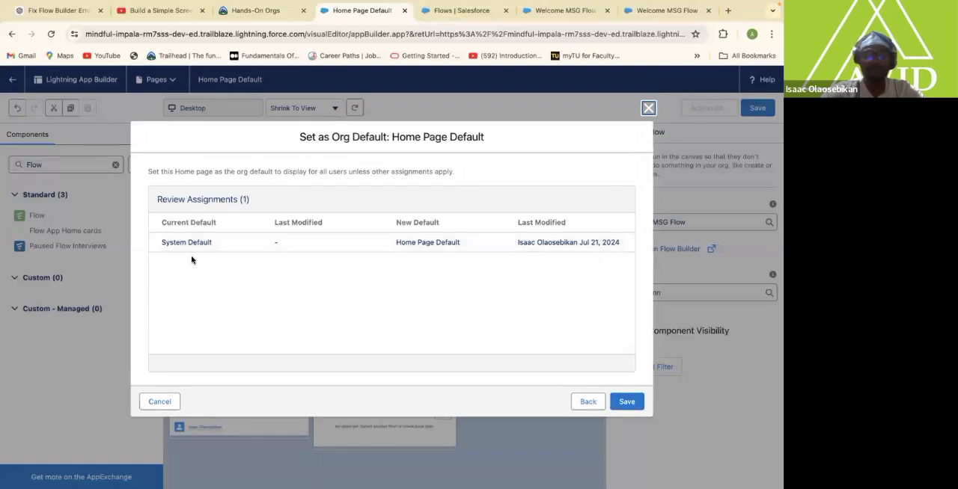
{"action": "left_click", "coordinate": [627, 403]}
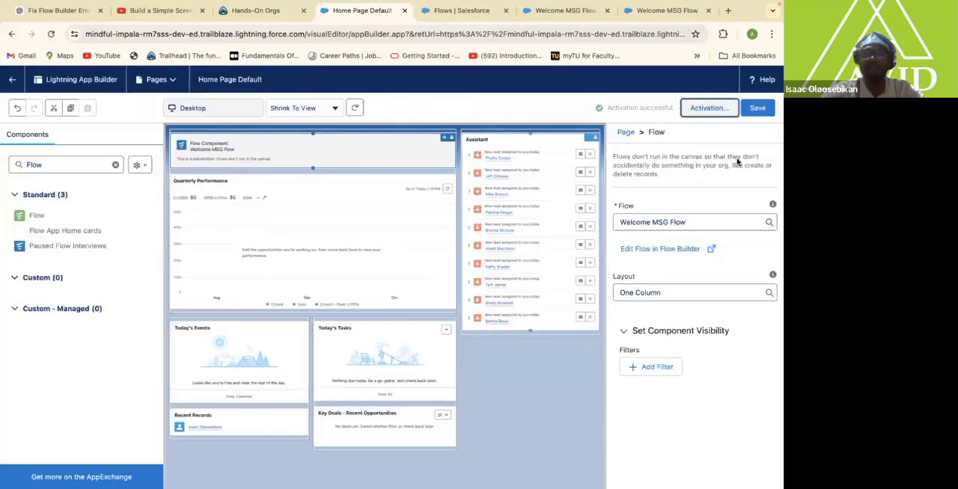
{"action": "left_click", "coordinate": [758, 108]}
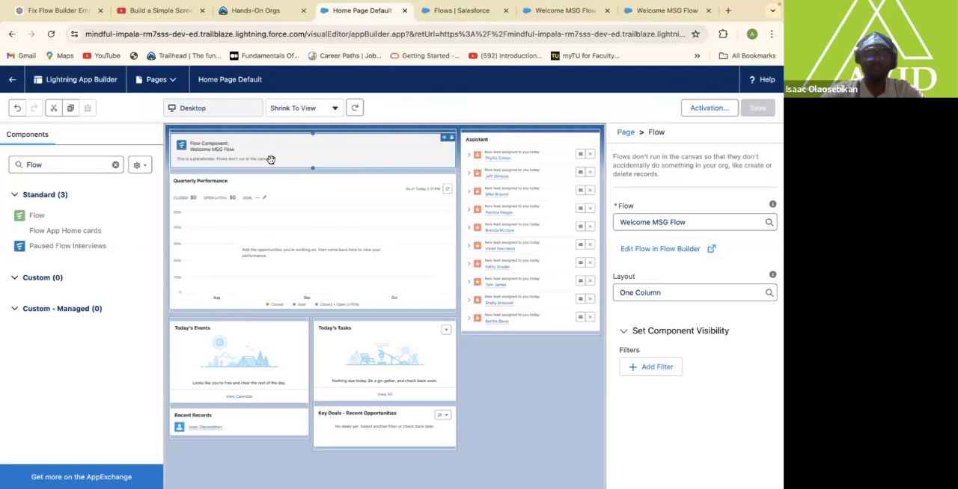
{"action": "left_click", "coordinate": [11, 81]}
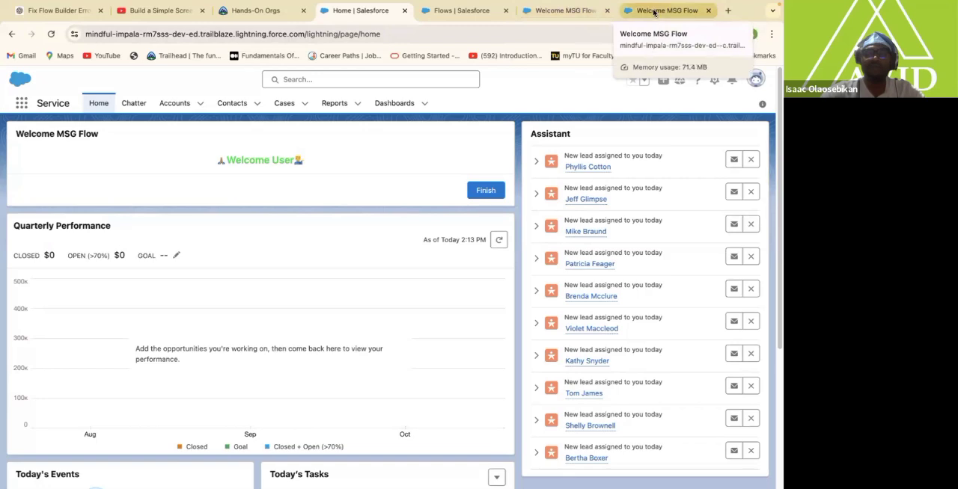
Switch to Welcome MSG Flow in Flow Builder and save it as a new version under the same label.
{"action": "left_click", "coordinate": [576, 14]}
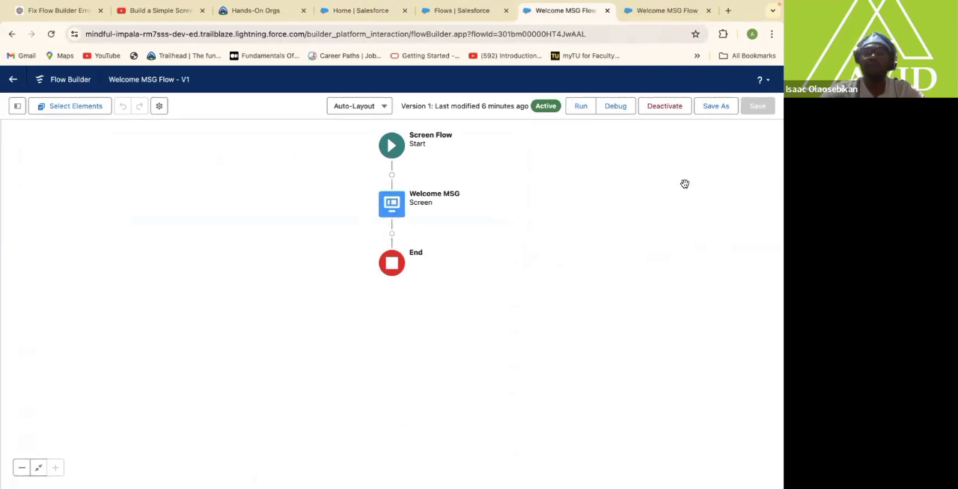
{"action": "left_click", "coordinate": [713, 110]}
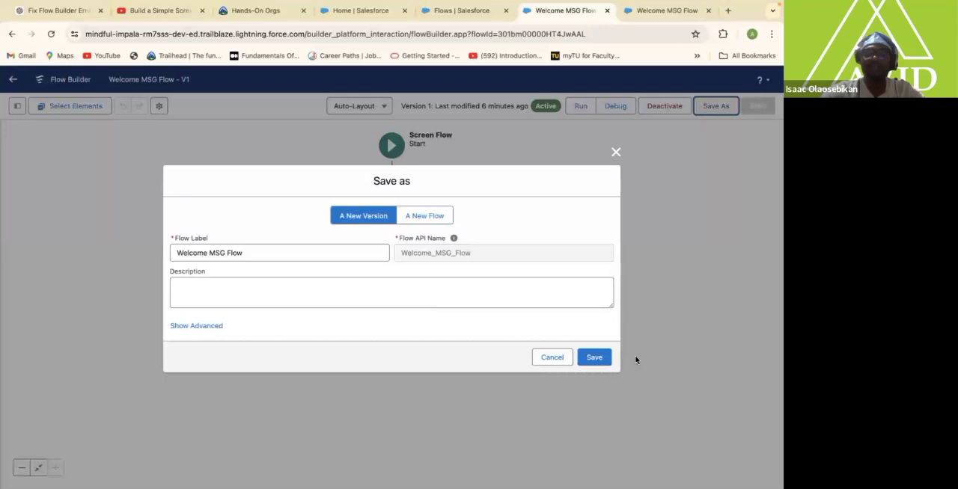
{"action": "left_click", "coordinate": [594, 359]}
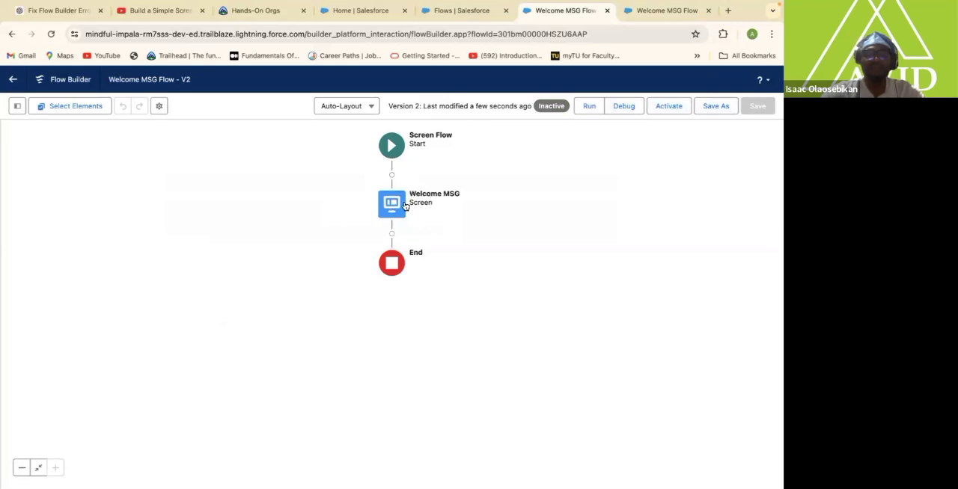
Edit the Welcome MSG screen element and turn off its header.
{"action": "left_click", "coordinate": [394, 205]}
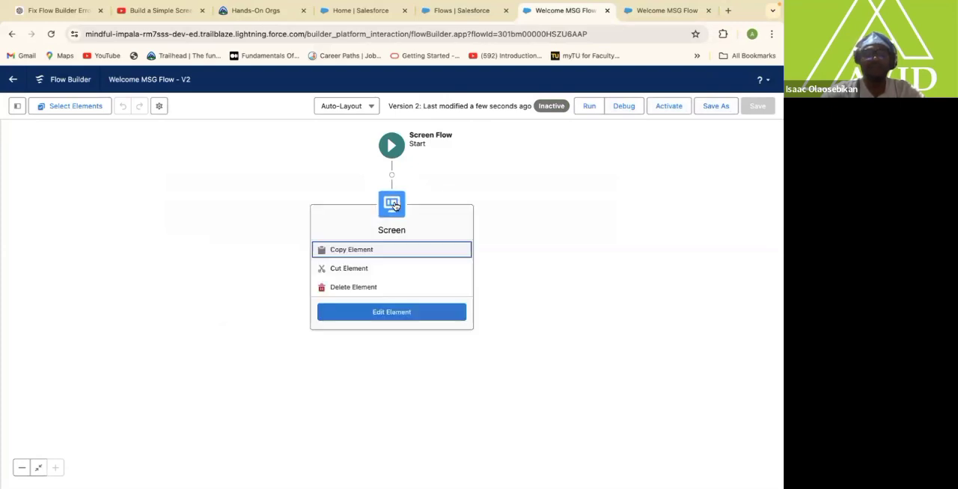
{"action": "left_click", "coordinate": [404, 313]}
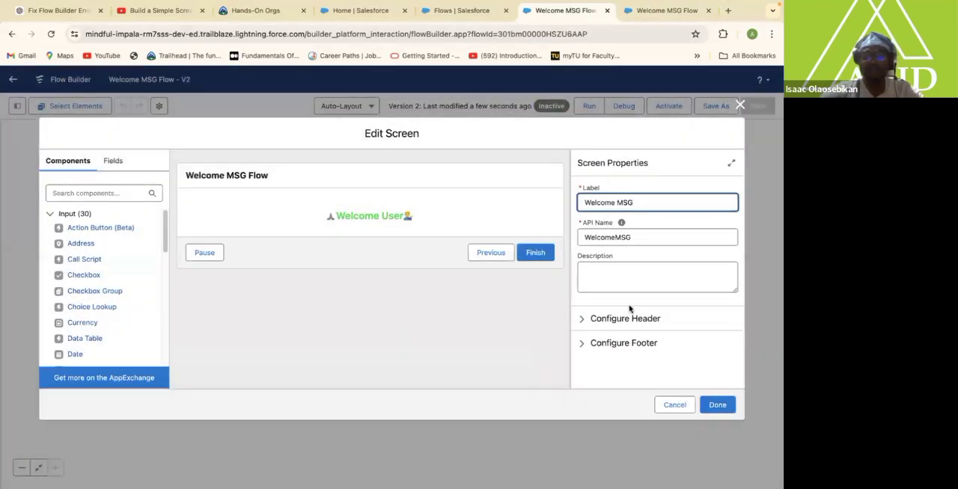
{"action": "left_click", "coordinate": [603, 319]}
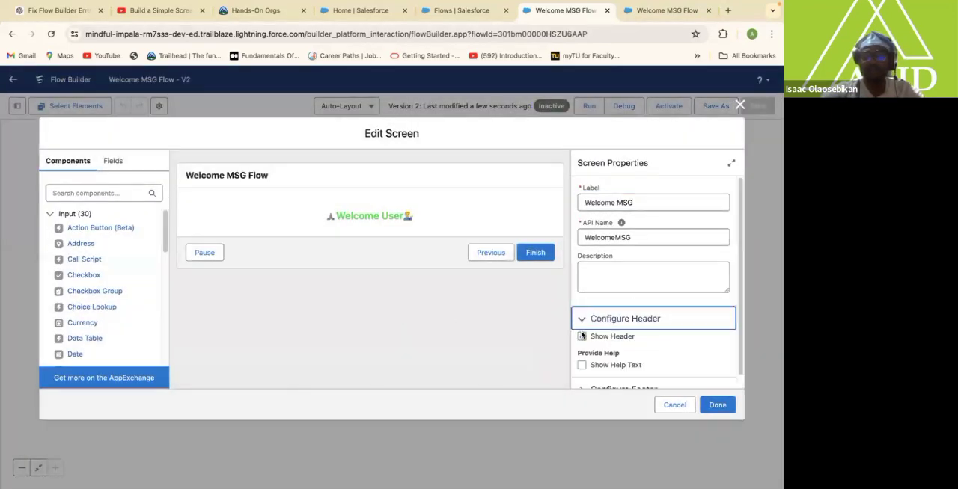
{"action": "left_click", "coordinate": [582, 336]}
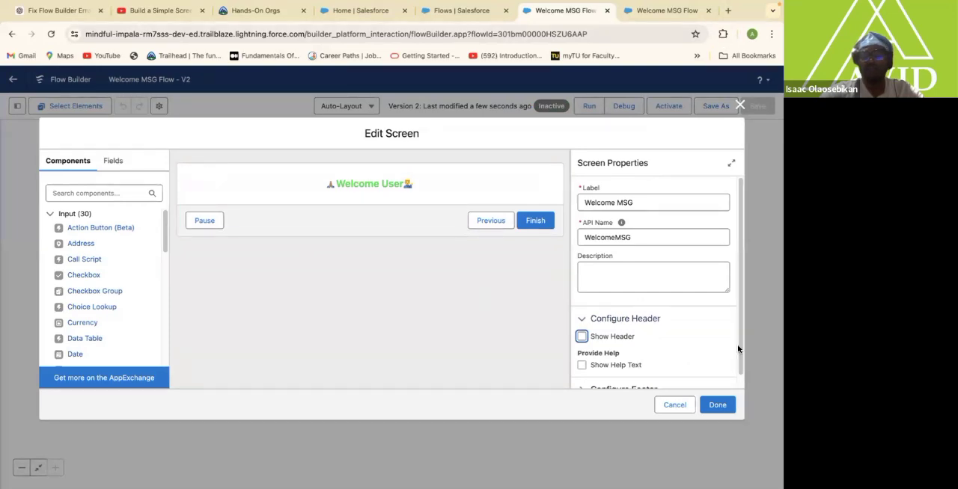
Turn off the footer of the Welcome MSG screen in its footer configuration.
{"action": "left_click_drag", "start_coordinate": [739, 344], "coordinate": [739, 356]}
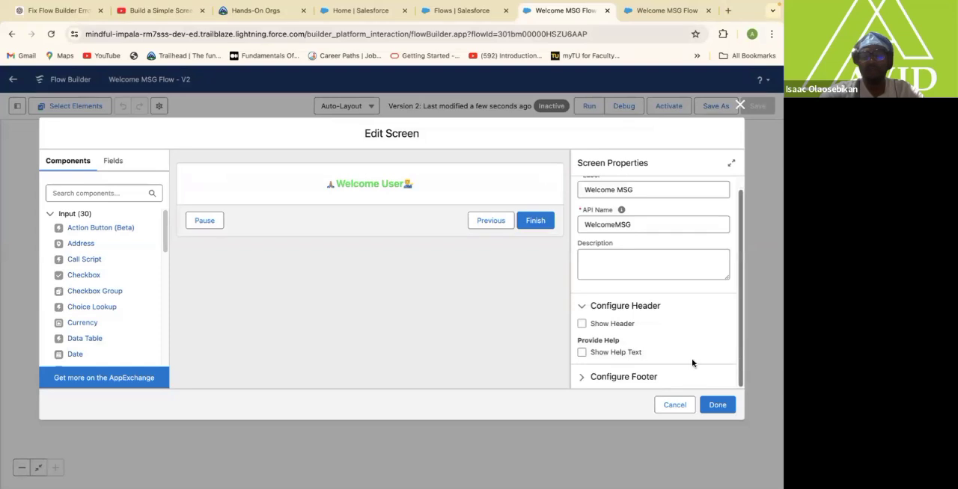
{"action": "left_click", "coordinate": [615, 377]}
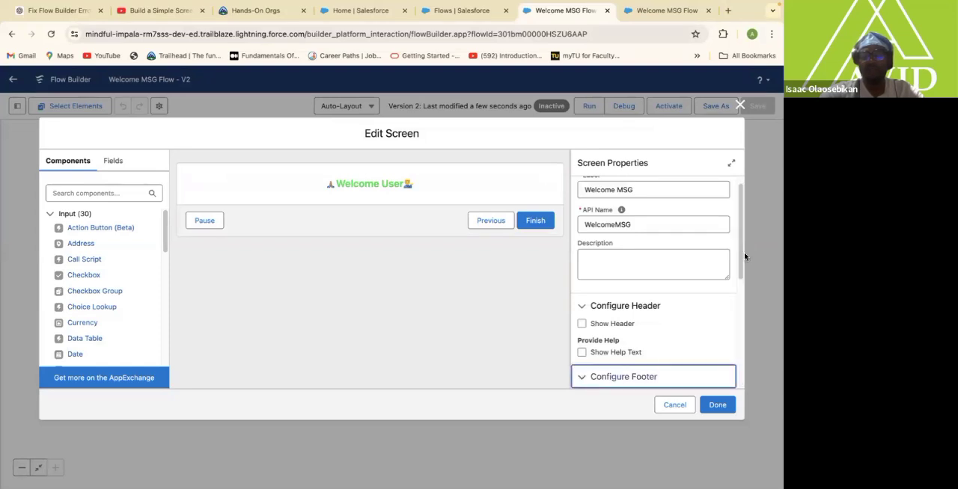
{"action": "scroll", "coordinate": [739, 261], "scroll_direction": "down", "scroll_amount": 3}
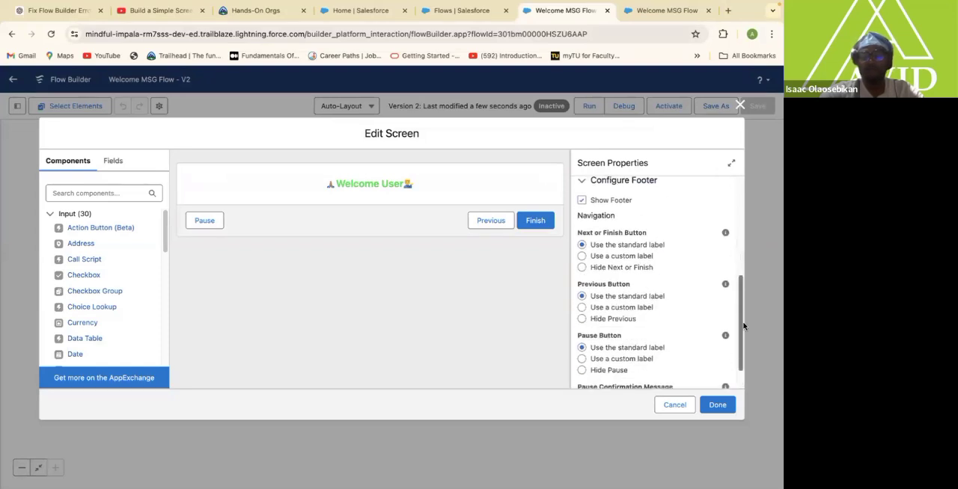
{"action": "scroll", "coordinate": [739, 276], "scroll_direction": "up", "scroll_amount": 1}
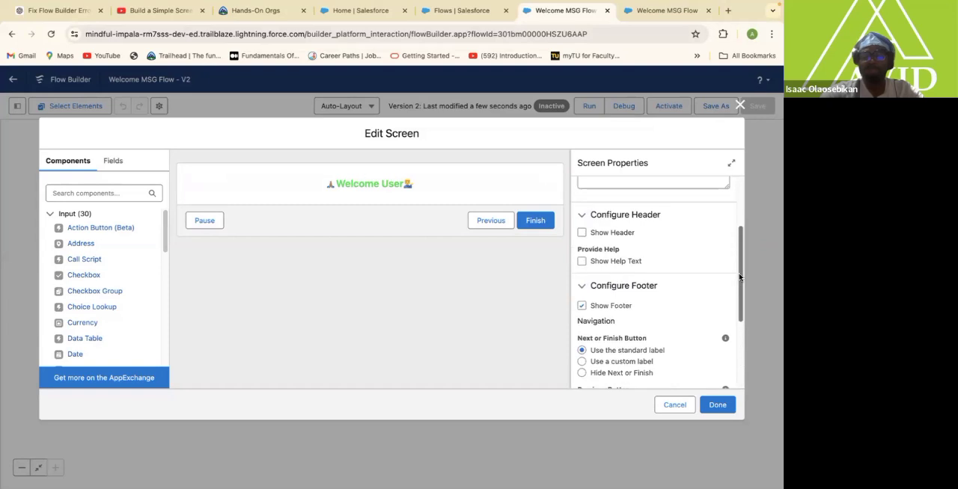
{"action": "left_click", "coordinate": [582, 307]}
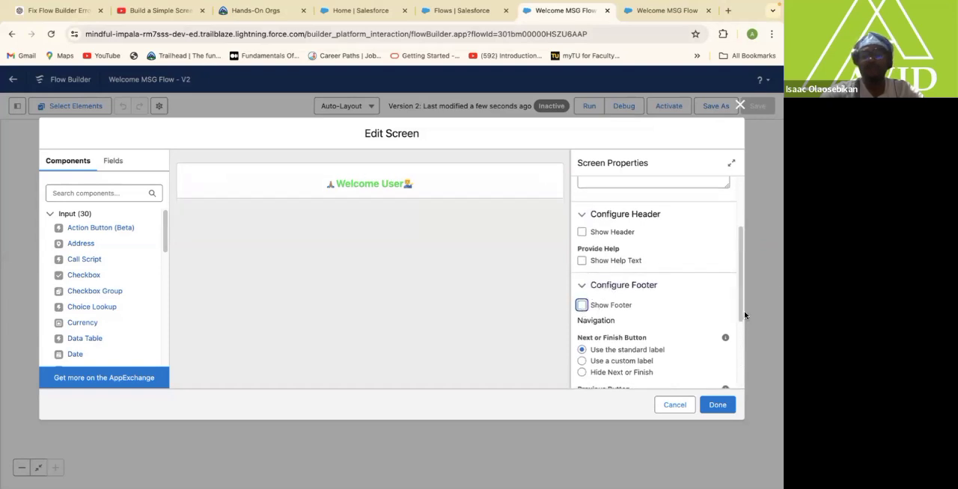
{"action": "scroll", "coordinate": [739, 305], "scroll_direction": "up", "scroll_amount": 3}
{"action": "scroll", "coordinate": [730, 228], "scroll_direction": "up", "scroll_amount": 1}
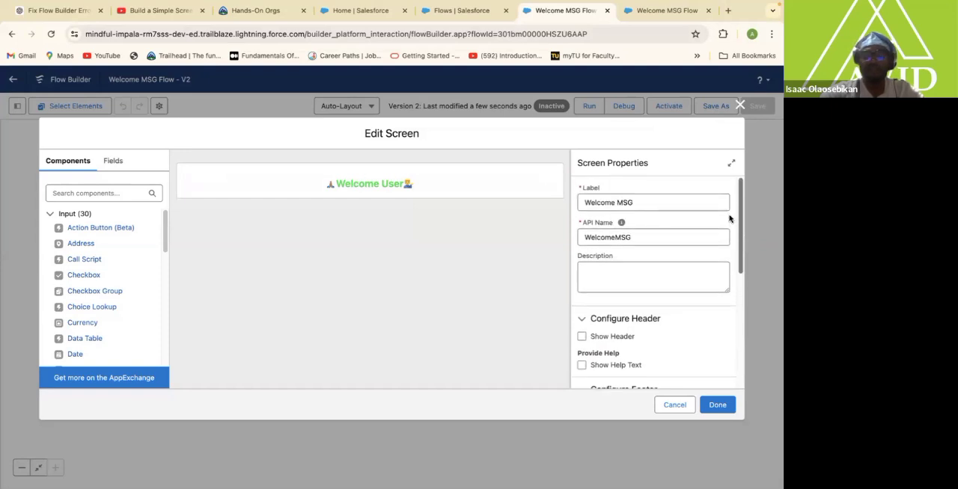
{"action": "scroll", "coordinate": [730, 224], "scroll_direction": "down", "scroll_amount": 1}
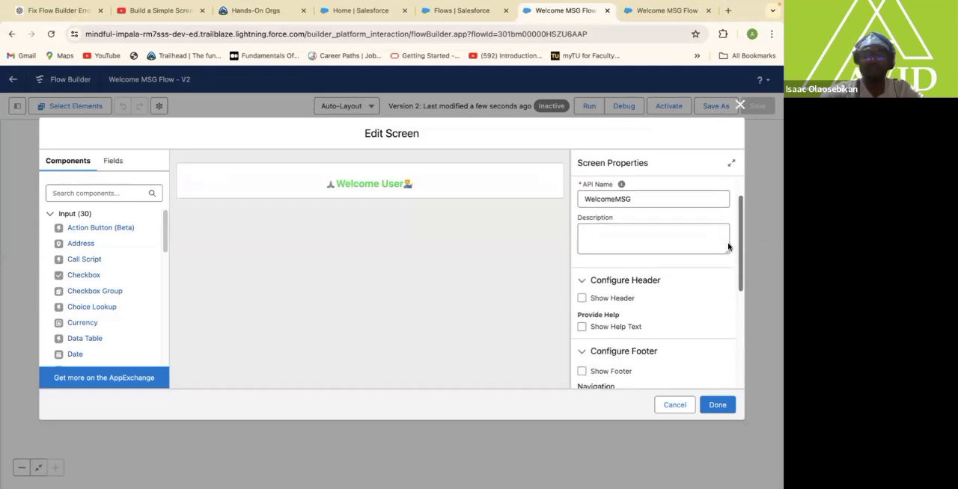
{"action": "scroll", "coordinate": [724, 217], "scroll_direction": "up", "scroll_amount": 1}
Open the welcome display text component for editing and start a new line below "Welcome User".
{"action": "left_click", "coordinate": [440, 191]}
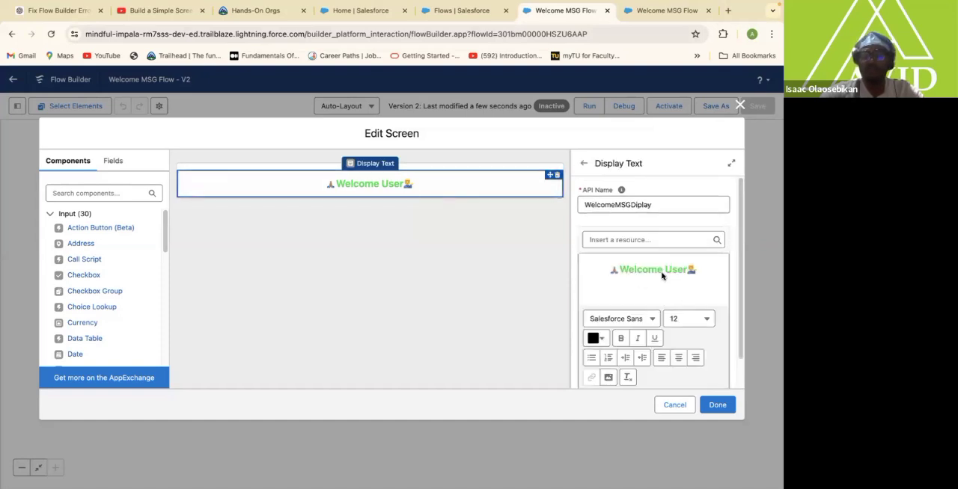
{"action": "left_click", "coordinate": [696, 272]}
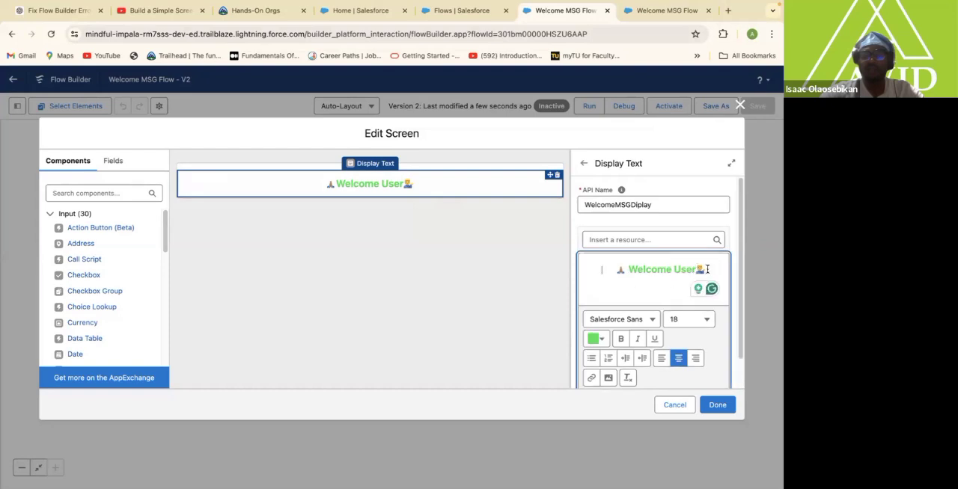
{"action": "left_click", "coordinate": [707, 269]}
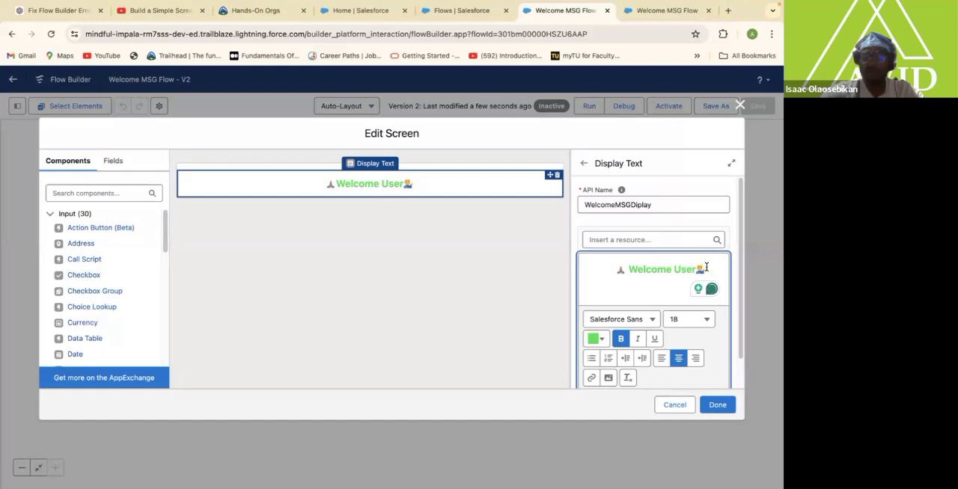
{"action": "key", "text": "Return"}
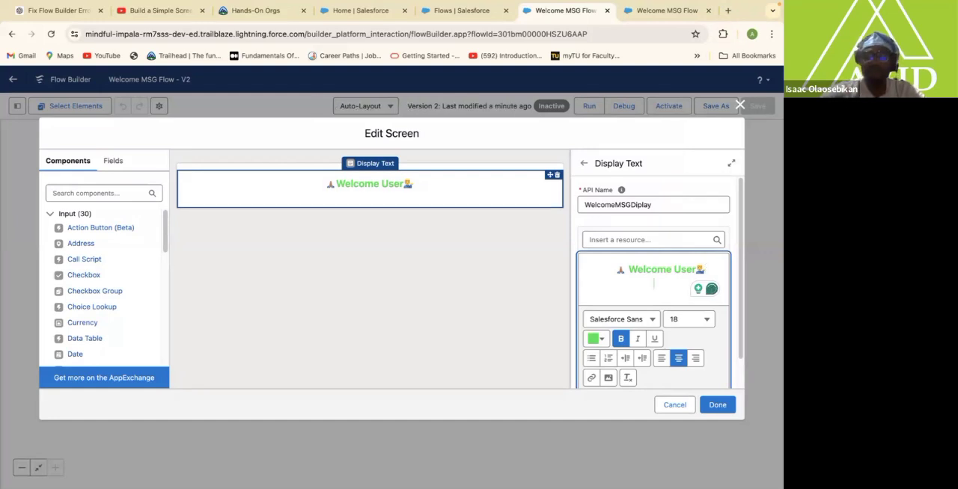
Set the text colour of the new second line to near-black, hex #1F2220.
{"action": "left_click", "coordinate": [602, 341]}
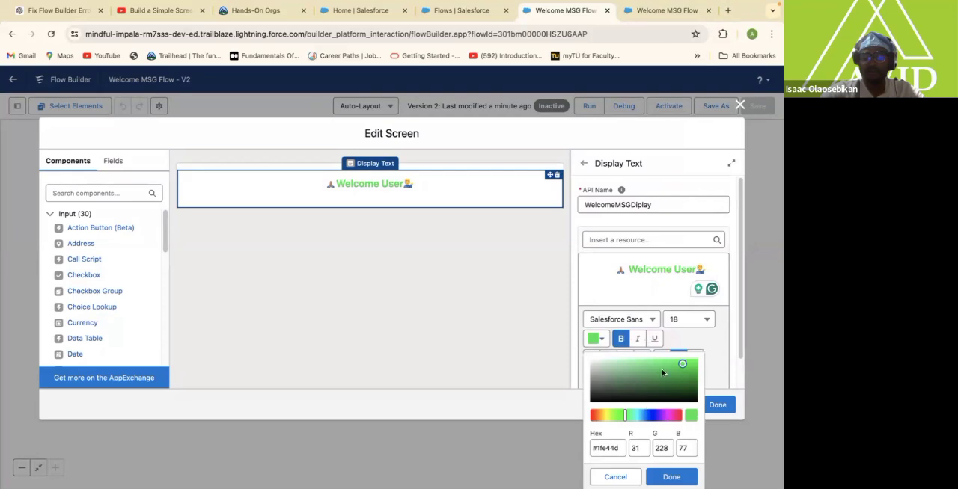
{"action": "left_click", "coordinate": [680, 282]}
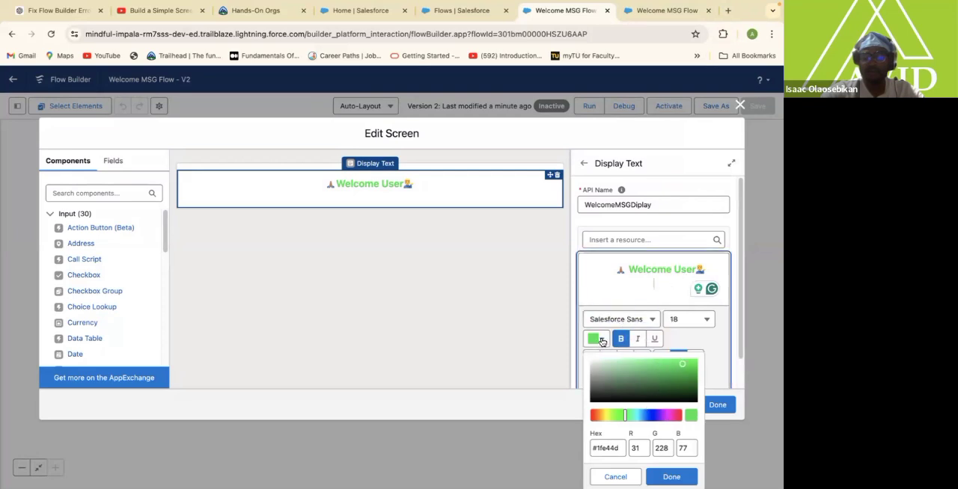
{"action": "left_click", "coordinate": [597, 340]}
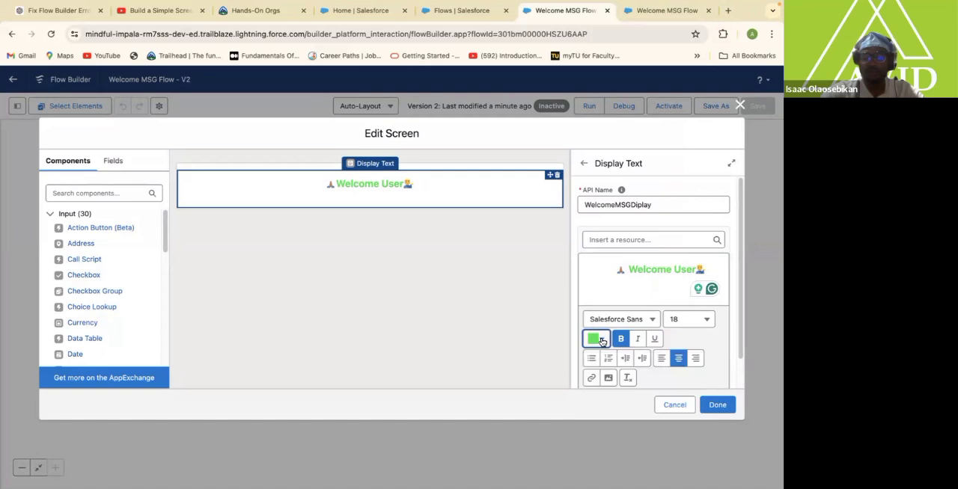
{"action": "left_click", "coordinate": [601, 342]}
{"action": "left_click", "coordinate": [599, 398]}
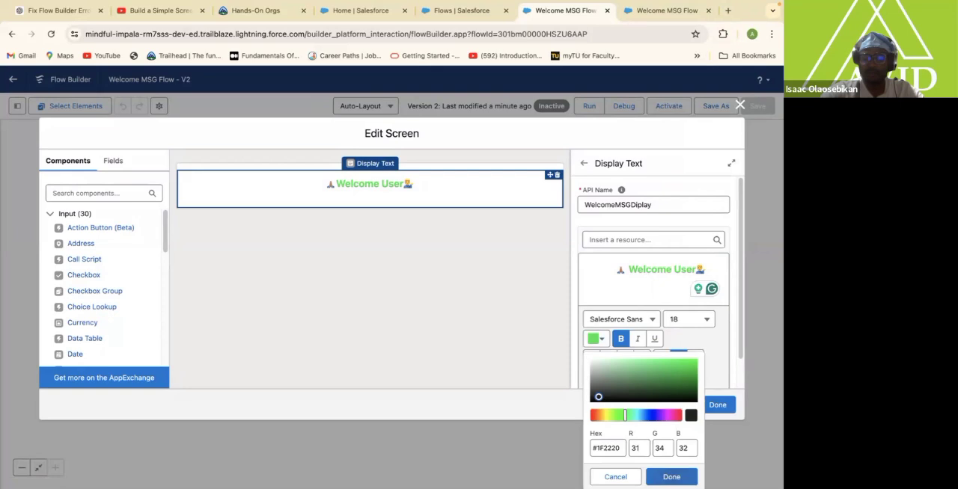
{"action": "left_click", "coordinate": [678, 476]}
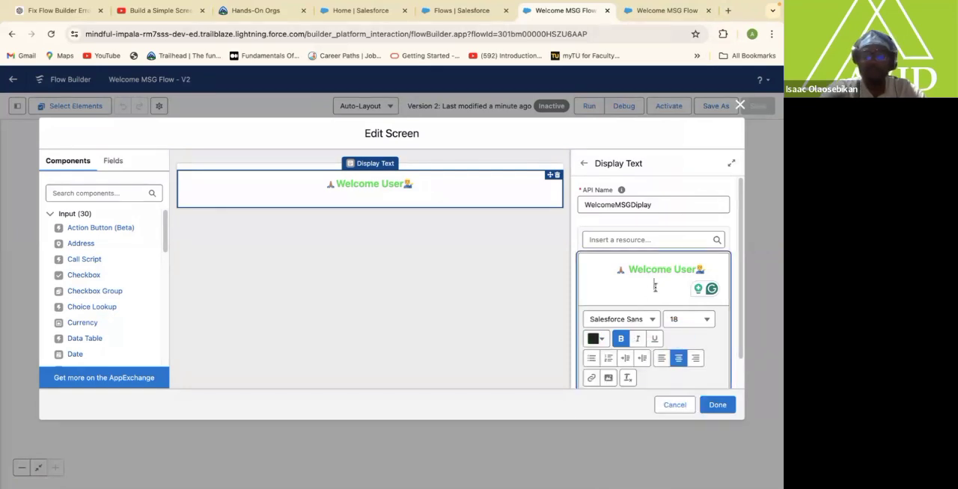
Write "Shine Bright Today!" on the second line of the display text.
{"action": "type", "text": "S"}
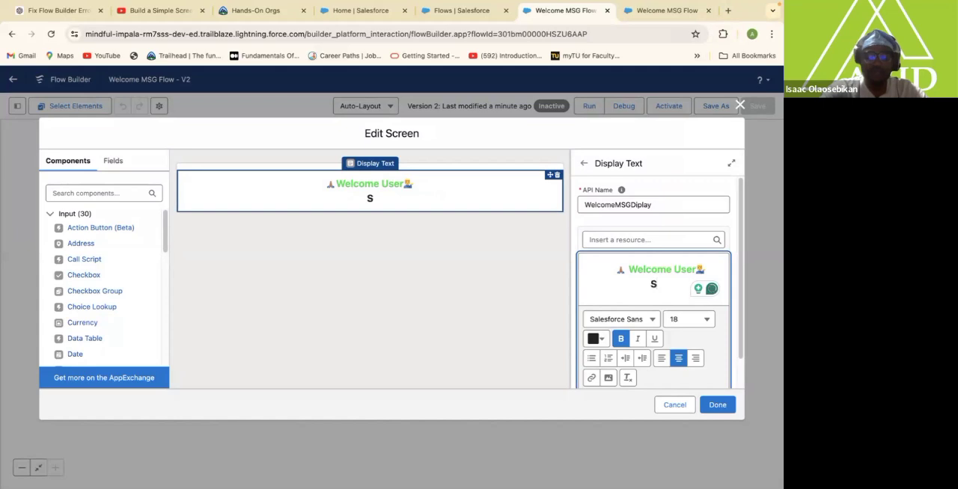
{"action": "type", "text": "hine B"}
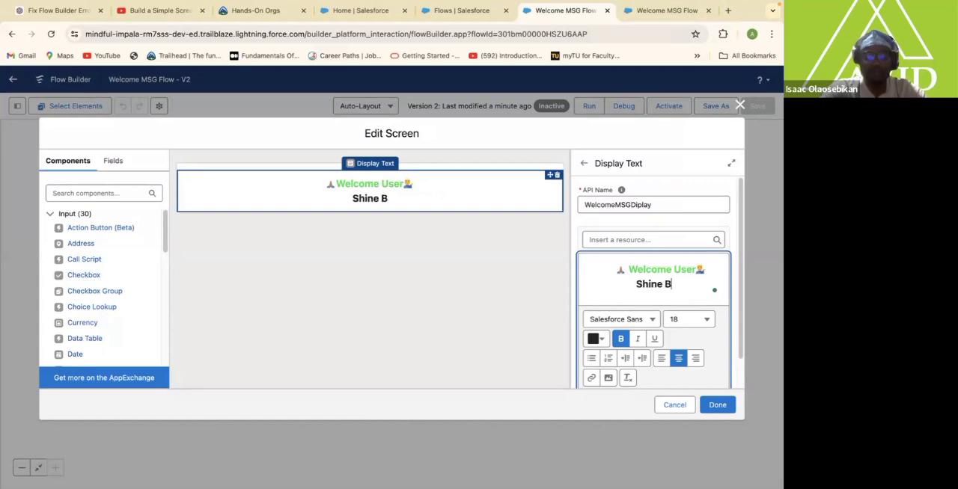
{"action": "type", "text": "right "}
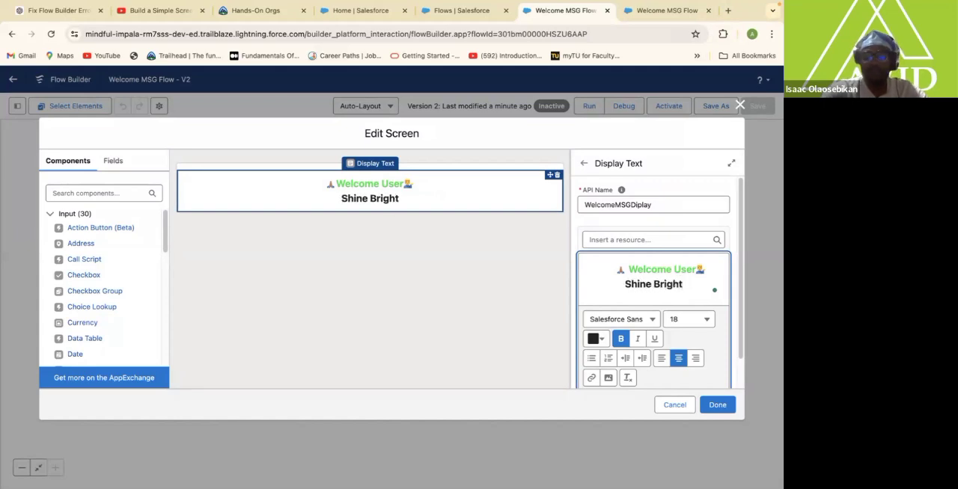
{"action": "type", "text": "Tod"}
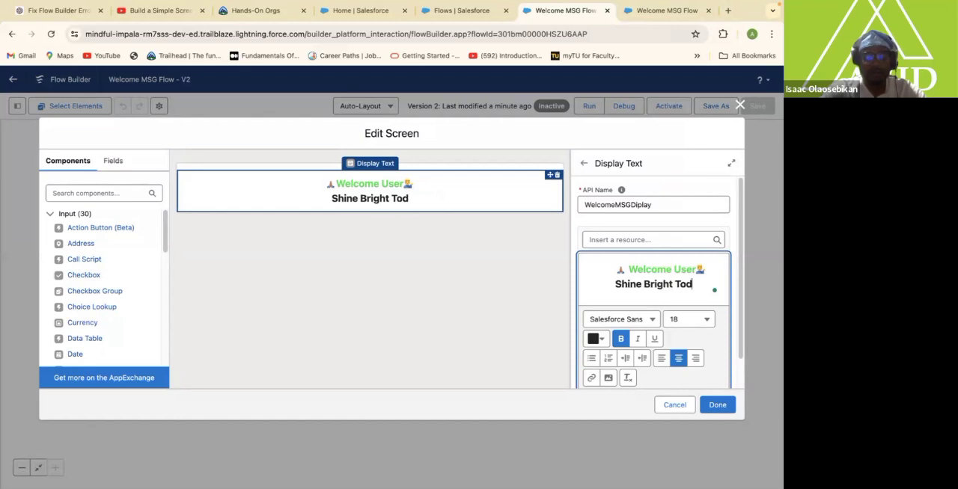
{"action": "type", "text": "ay!"}
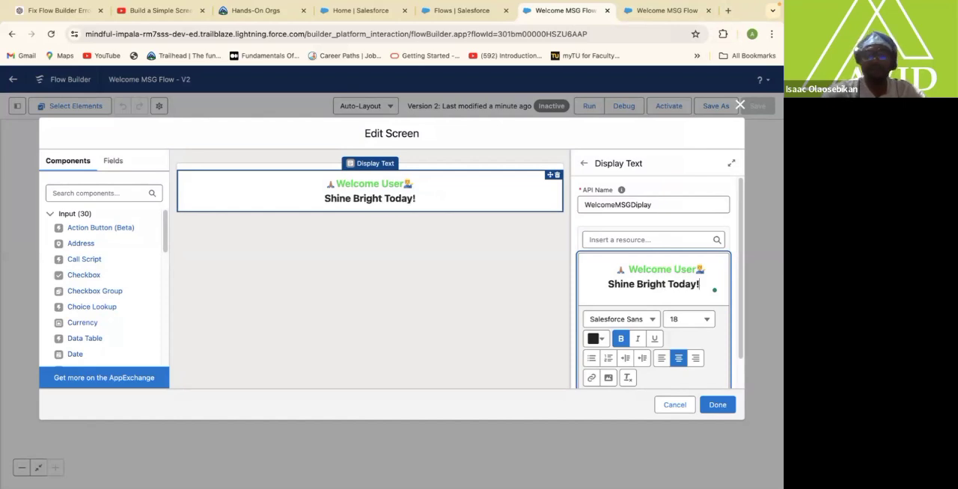
Remove the extra spaces before the first emoji on the "Welcome User" line.
{"action": "left_click", "coordinate": [616, 268]}
{"action": "key", "text": "BackSpace"}
{"action": "key", "text": "BackSpace"}
{"action": "key", "text": "BackSpace"}
{"action": "key", "text": "BackSpace"}
{"action": "key", "text": "BackSpace"}
{"action": "key", "text": "BackSpace"}
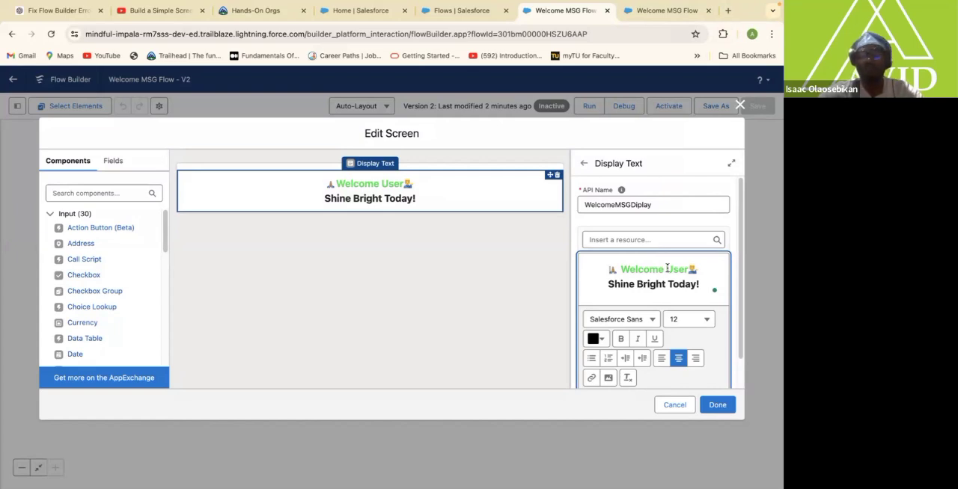
Replace the word "User" in the welcome line with the $User global variable's FirstName resource.
{"action": "left_click_drag", "start_coordinate": [666, 268], "coordinate": [686, 270]}
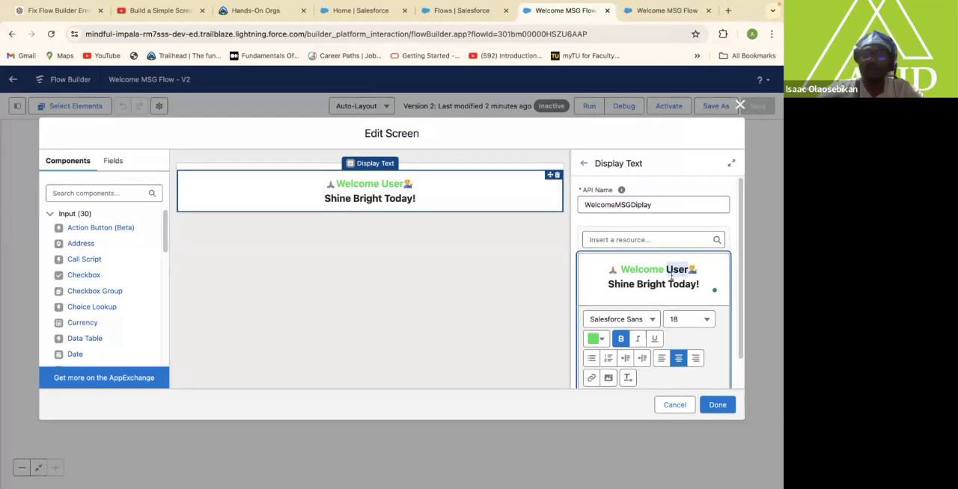
{"action": "left_click", "coordinate": [635, 240]}
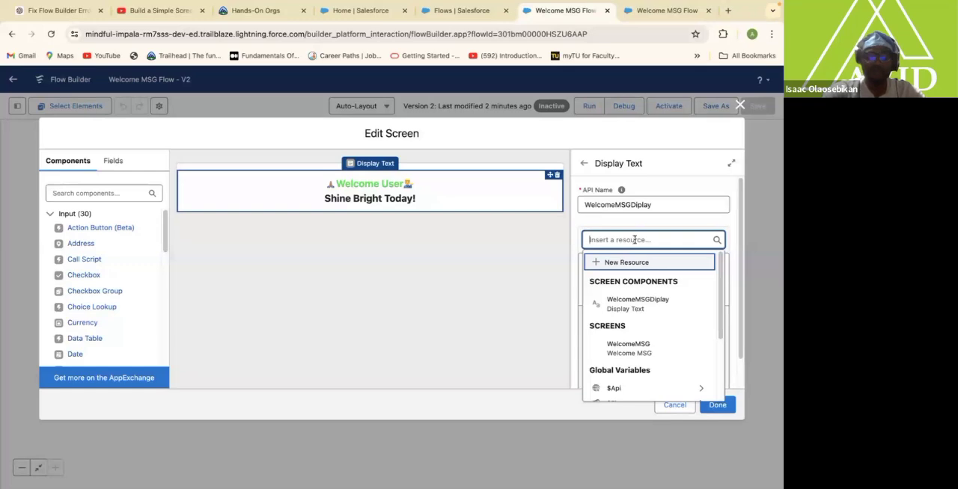
{"action": "type", "text": "User"}
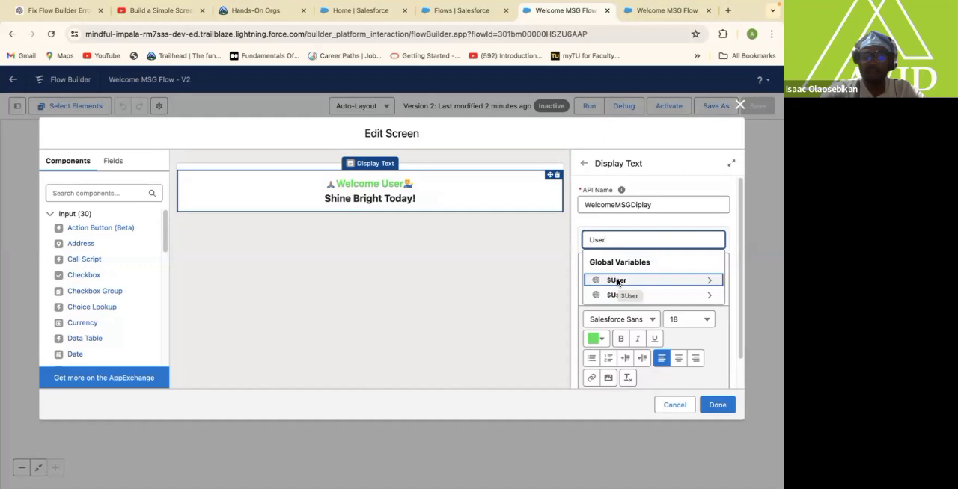
{"action": "left_click", "coordinate": [617, 280]}
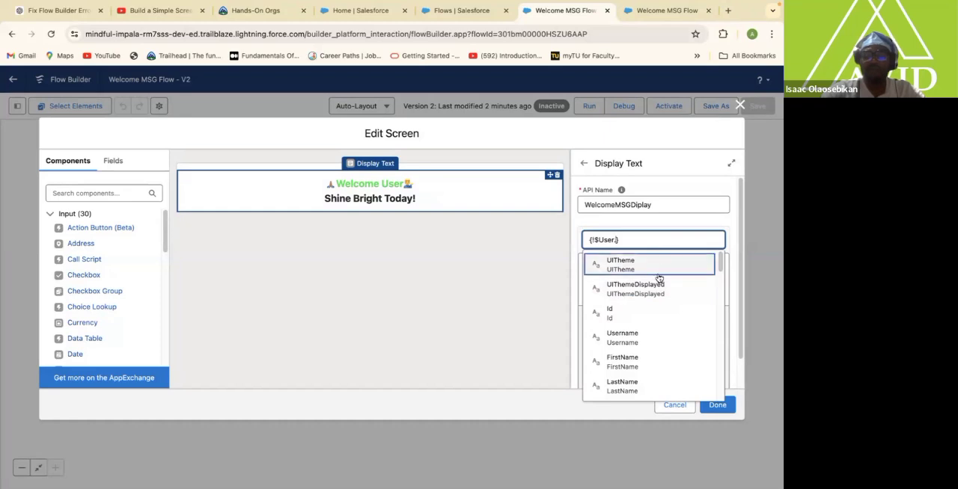
{"action": "left_click", "coordinate": [634, 364]}
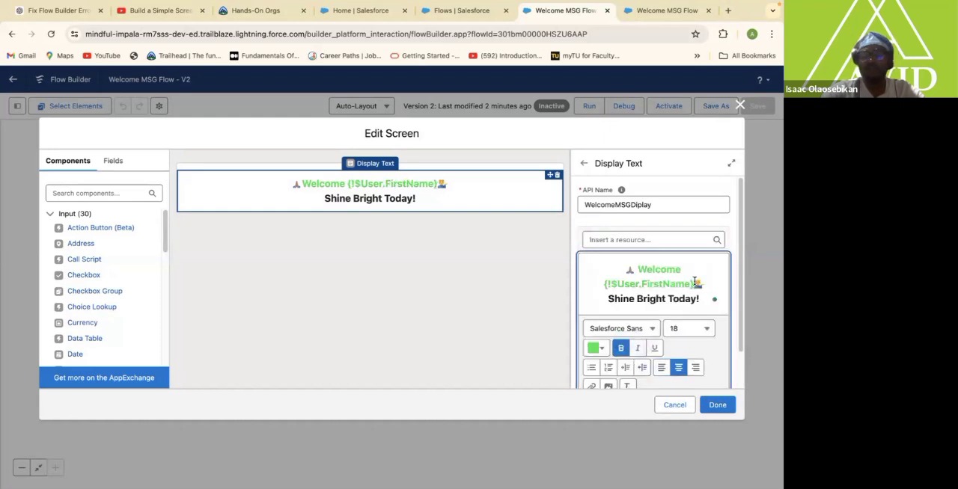
Duplicate the first-name merge field after a space and change the copy to {!$User.LastName}.
{"action": "left_click_drag", "start_coordinate": [694, 283], "coordinate": [604, 285]}
{"action": "key", "text": "ctrl+c"}
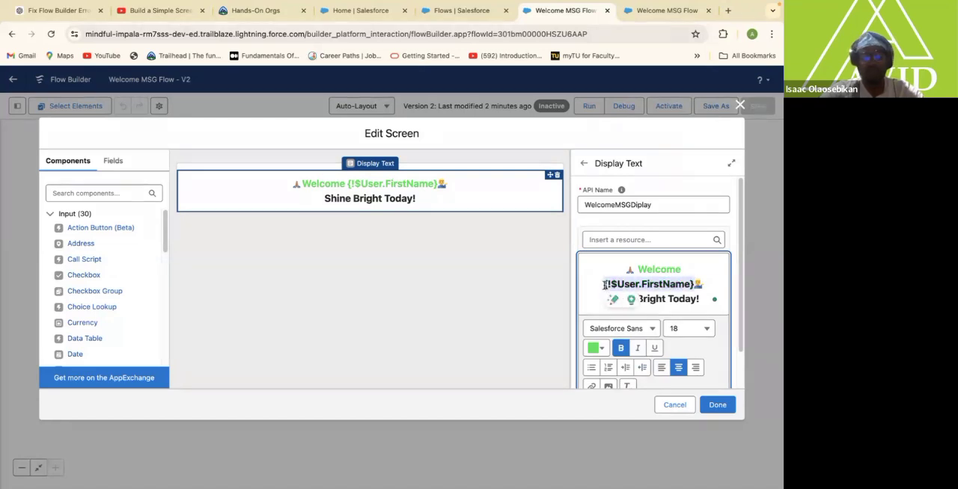
{"action": "left_click", "coordinate": [696, 285]}
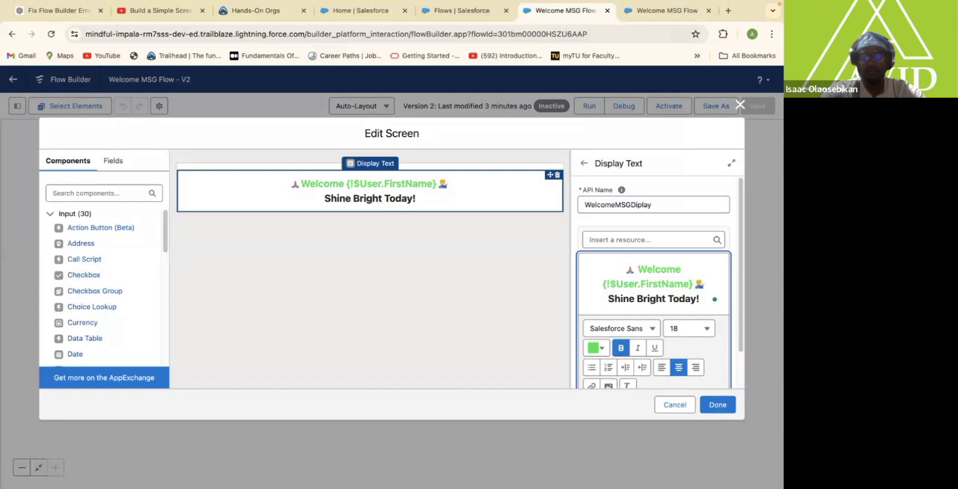
{"action": "key", "text": "ctrl+v"}
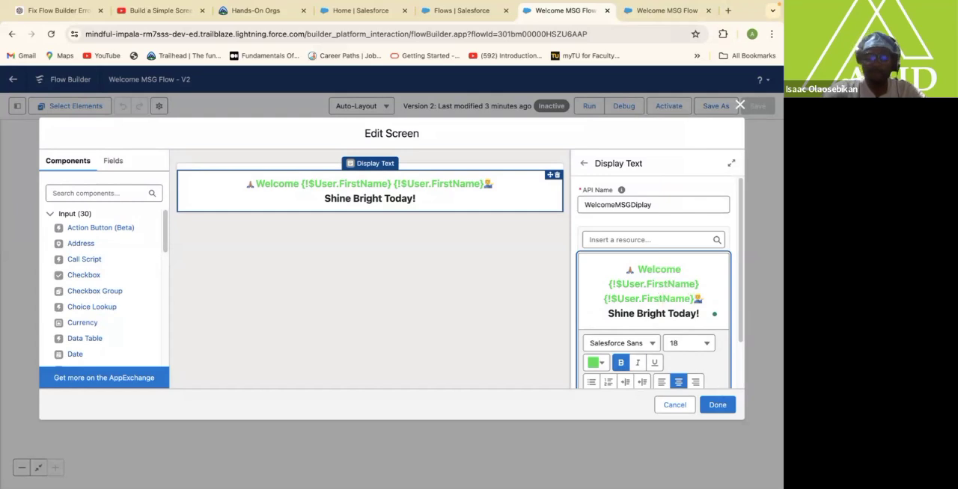
{"action": "key", "text": "BackSpace"}
{"action": "key", "text": "BackSpace"}
{"action": "key", "text": "BackSpace"}
{"action": "key", "text": "BackSpace"}
{"action": "key", "text": "BackSpace"}
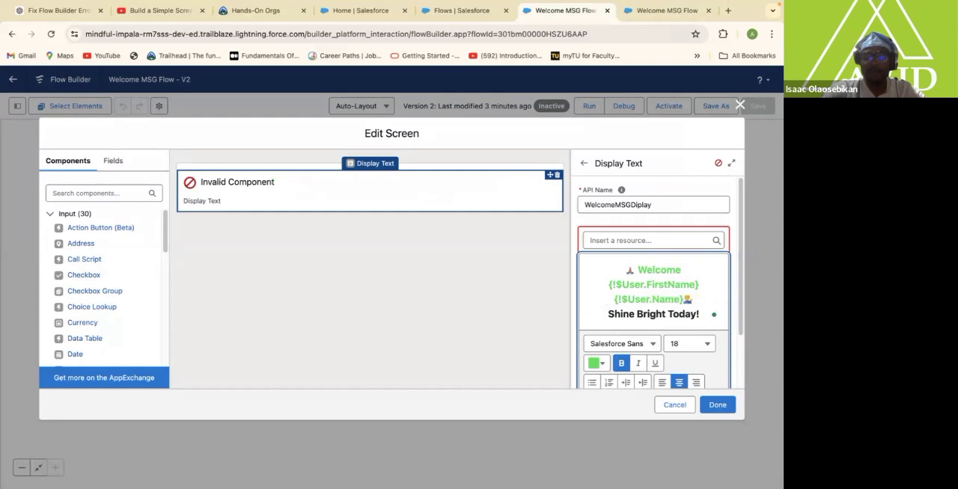
{"action": "type", "text": "Last"}
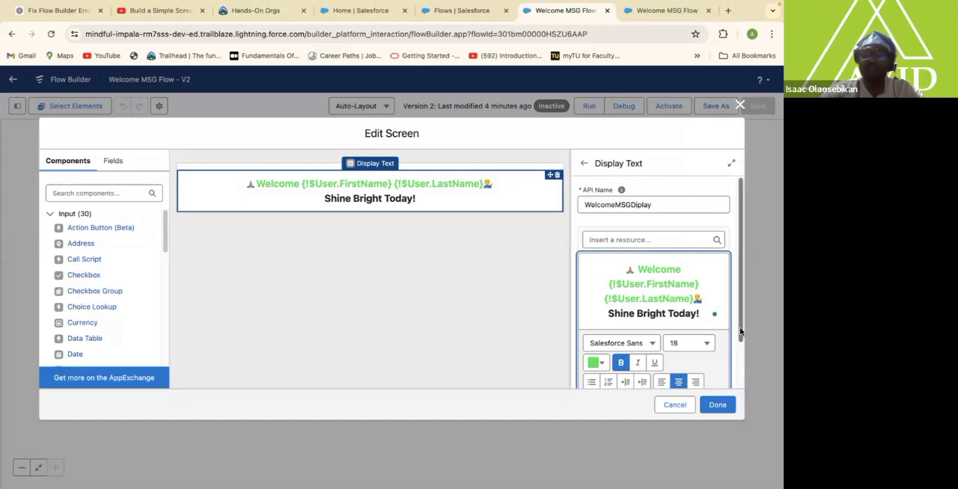
Finish editing the Welcome MSG screen, save version 2 of the flow and activate it.
{"action": "scroll", "coordinate": [740, 332], "scroll_direction": "down", "scroll_amount": 2}
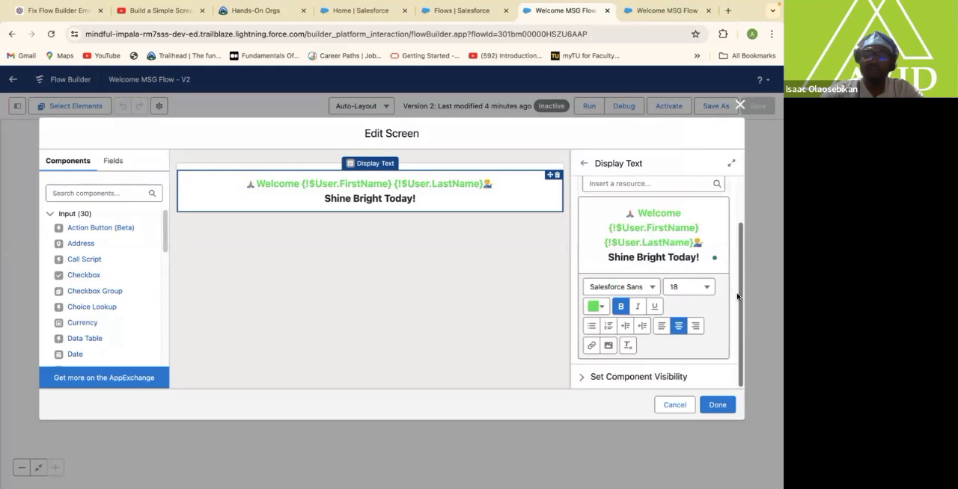
{"action": "scroll", "coordinate": [737, 297], "scroll_direction": "up", "scroll_amount": 1}
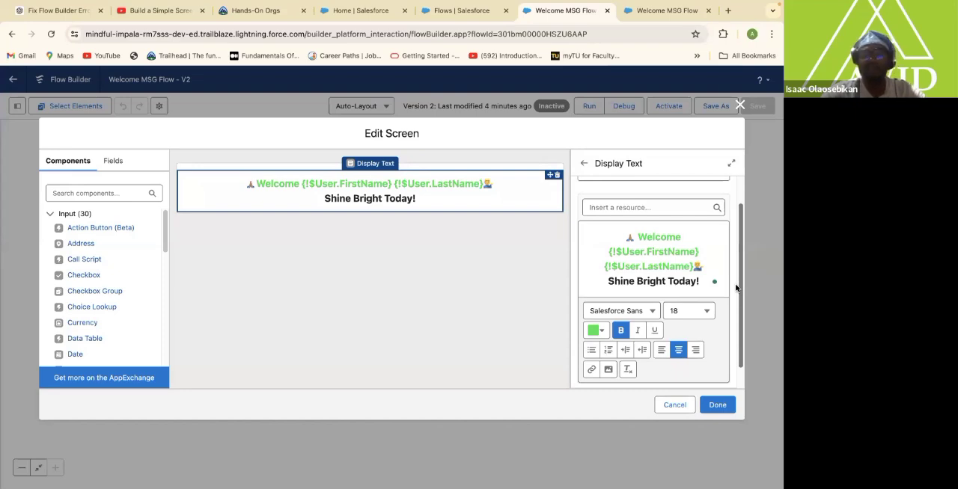
{"action": "left_click", "coordinate": [717, 404]}
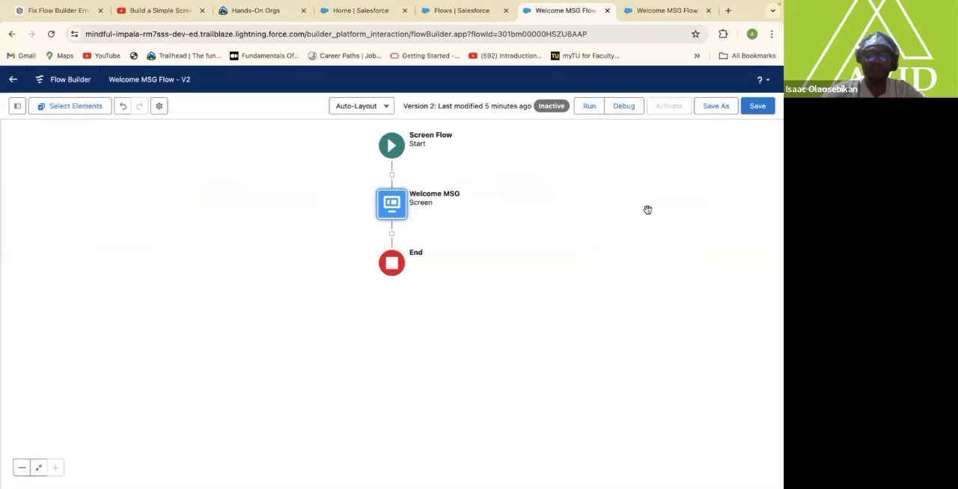
{"action": "left_click", "coordinate": [757, 109]}
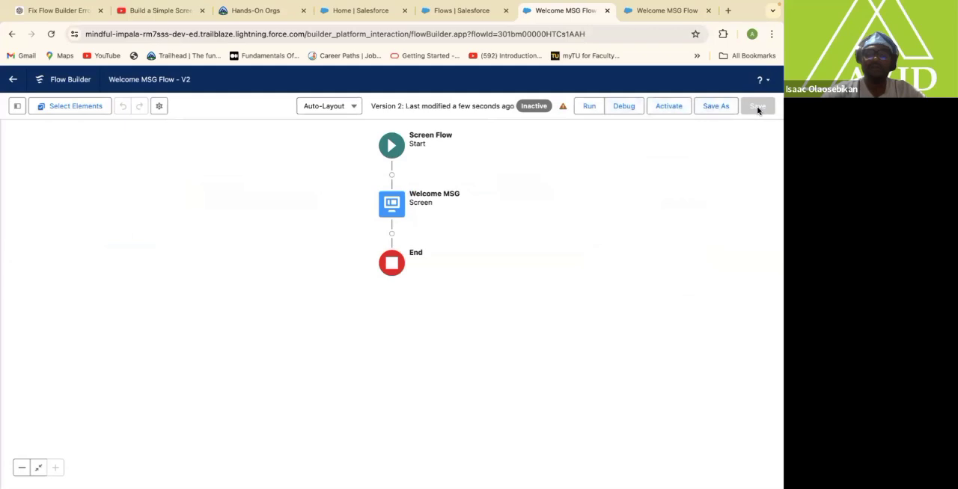
{"action": "left_click", "coordinate": [669, 107]}
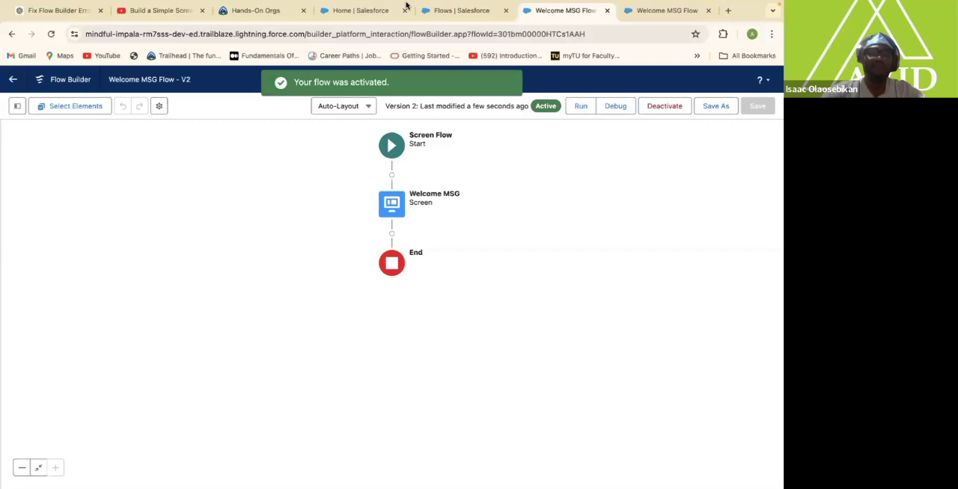
Return to the Service app's home page and reload it to check the updated welcome flow.
{"action": "left_click", "coordinate": [459, 12]}
{"action": "left_click", "coordinate": [397, 14]}
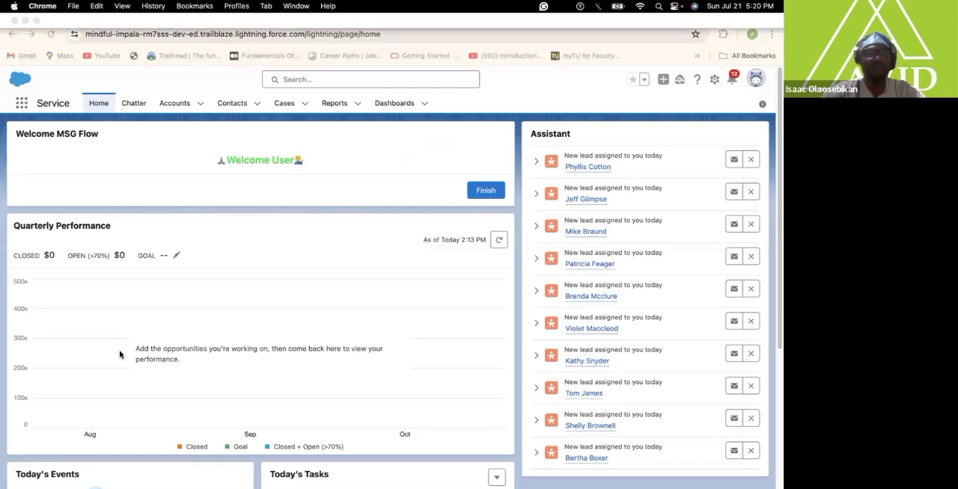
{"action": "left_click", "coordinate": [51, 34]}
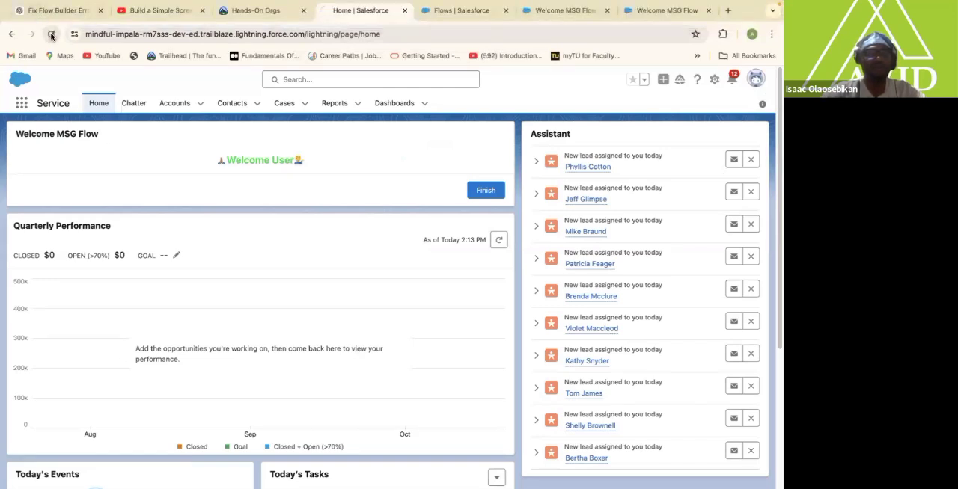
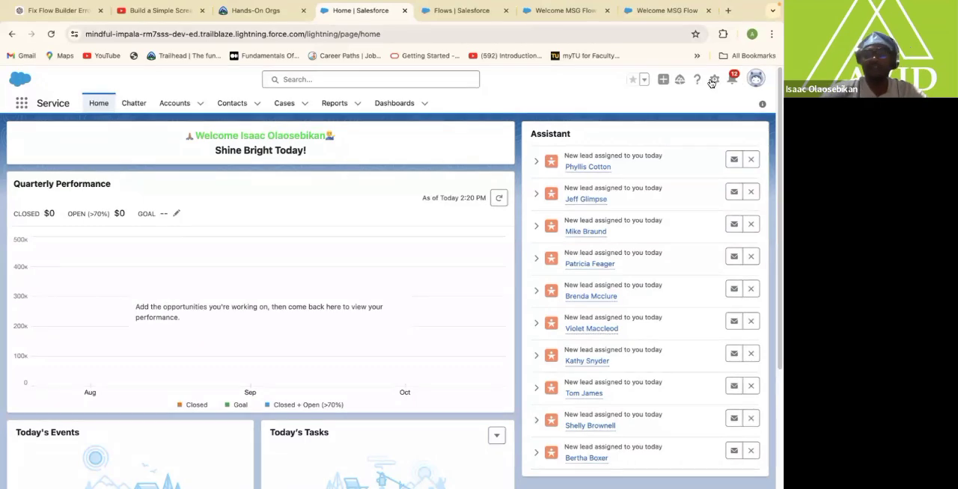
Open Setup for the current app and find its Custom Labels page.
{"action": "left_click", "coordinate": [713, 80]}
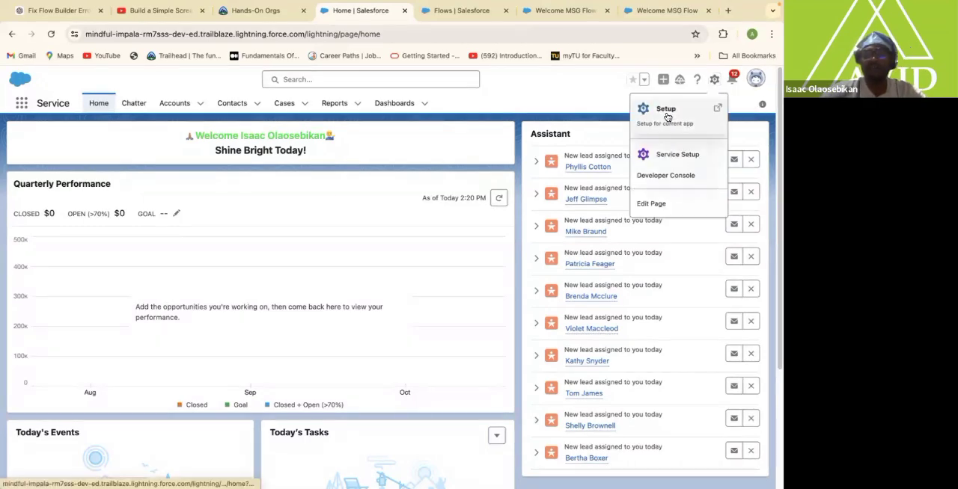
{"action": "left_click", "coordinate": [668, 116]}
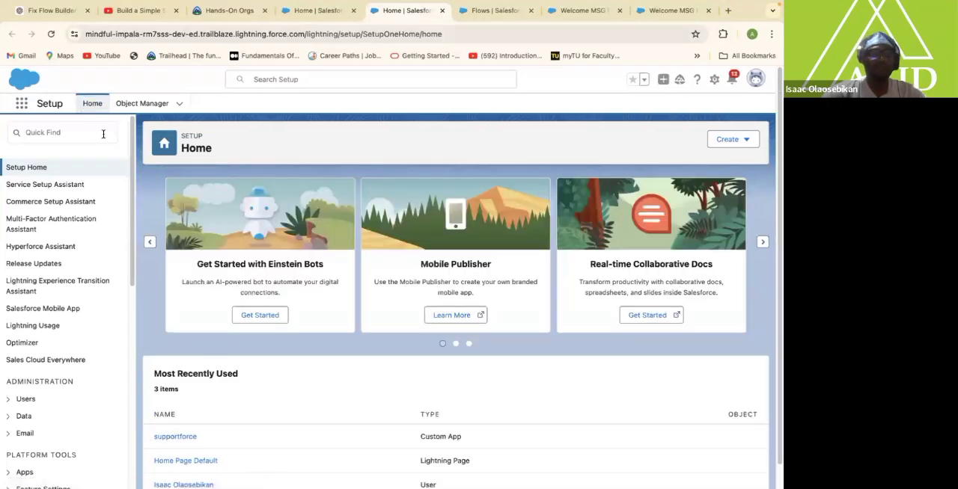
{"action": "left_click", "coordinate": [80, 132]}
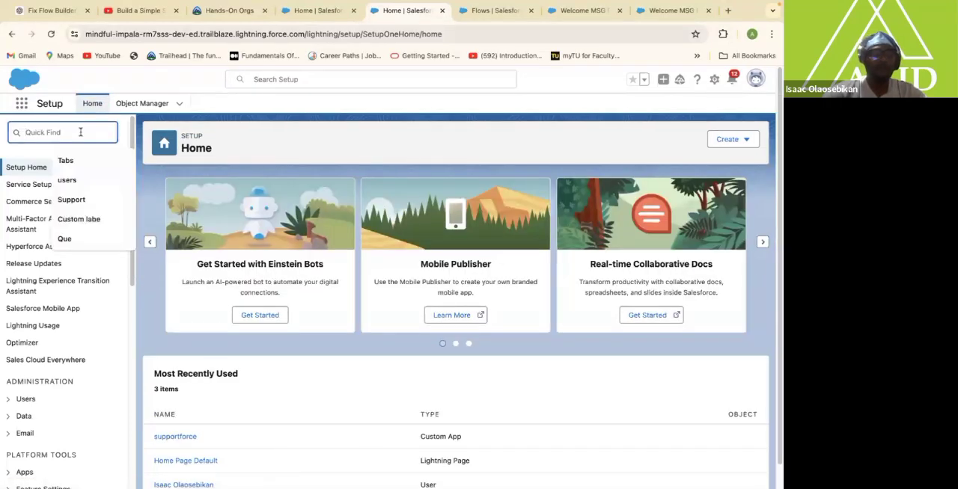
{"action": "type", "text": "c"}
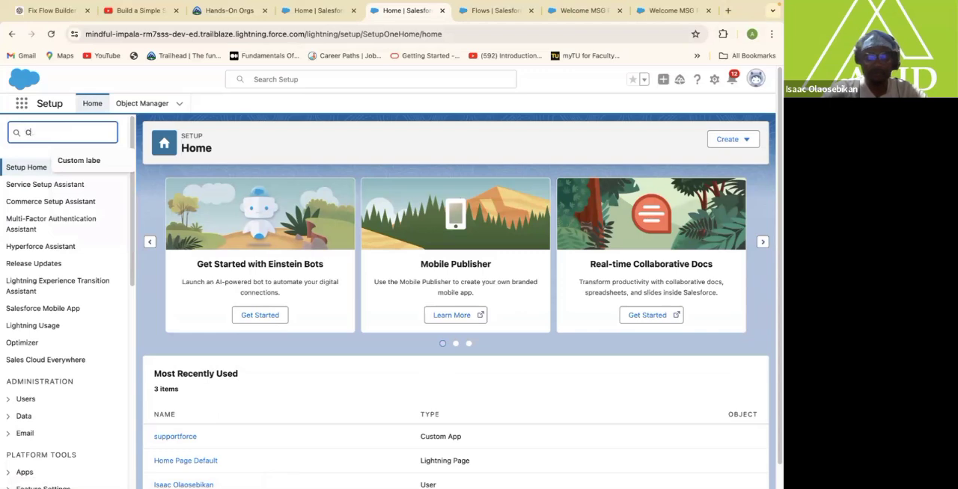
{"action": "type", "text": "ustom "}
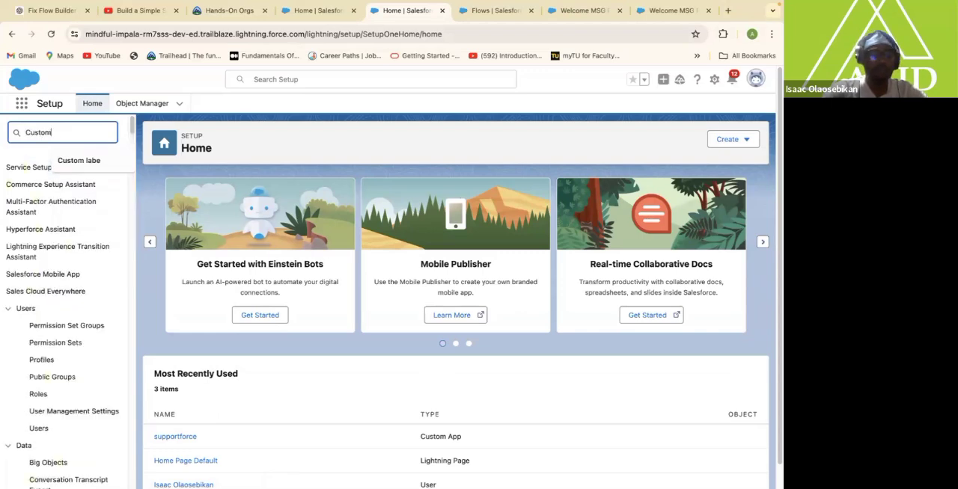
{"action": "type", "text": "La"}
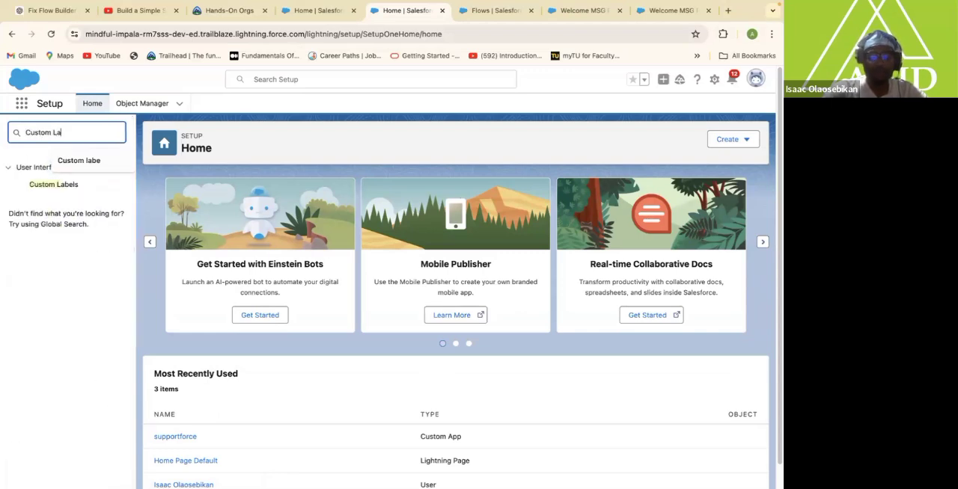
{"action": "type", "text": "be"}
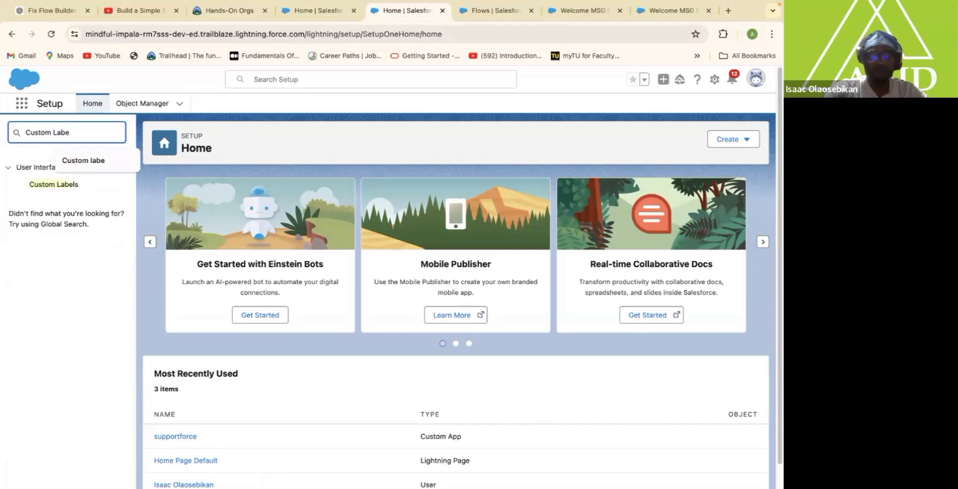
{"action": "type", "text": "l"}
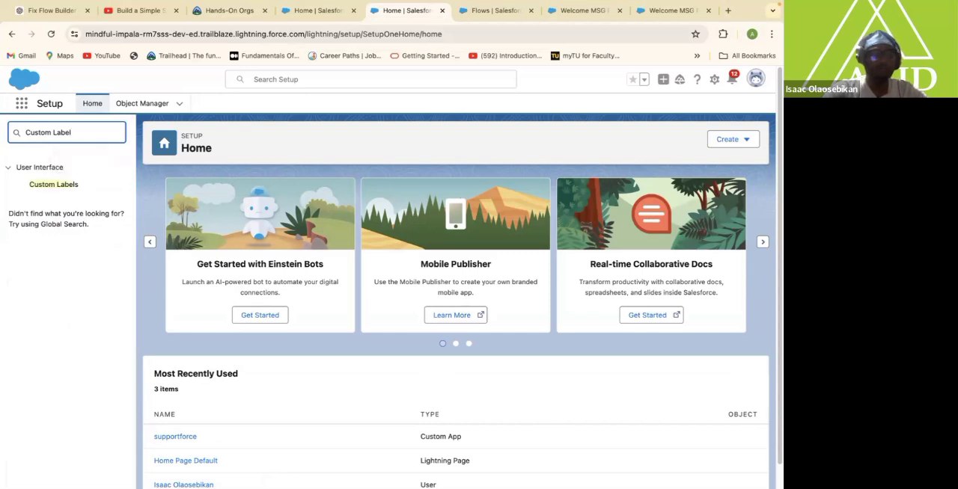
{"action": "type", "text": "s"}
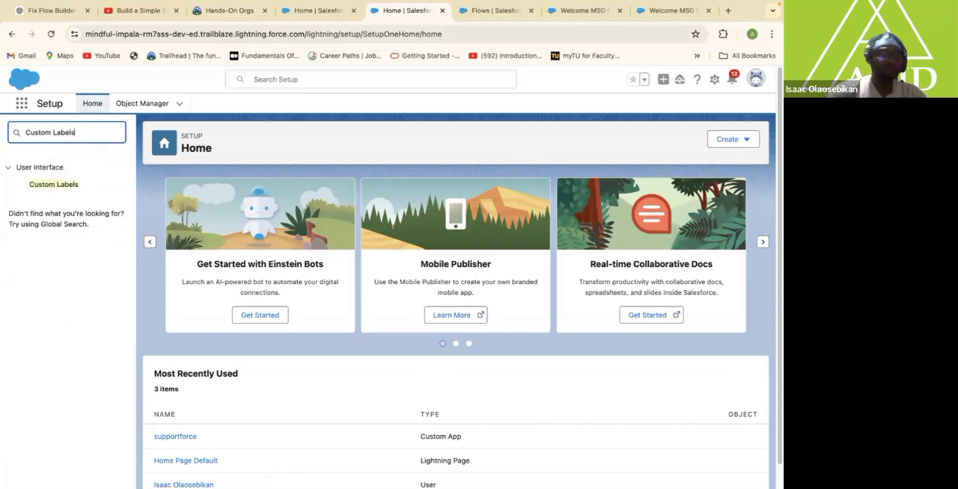
{"action": "left_click", "coordinate": [63, 187]}
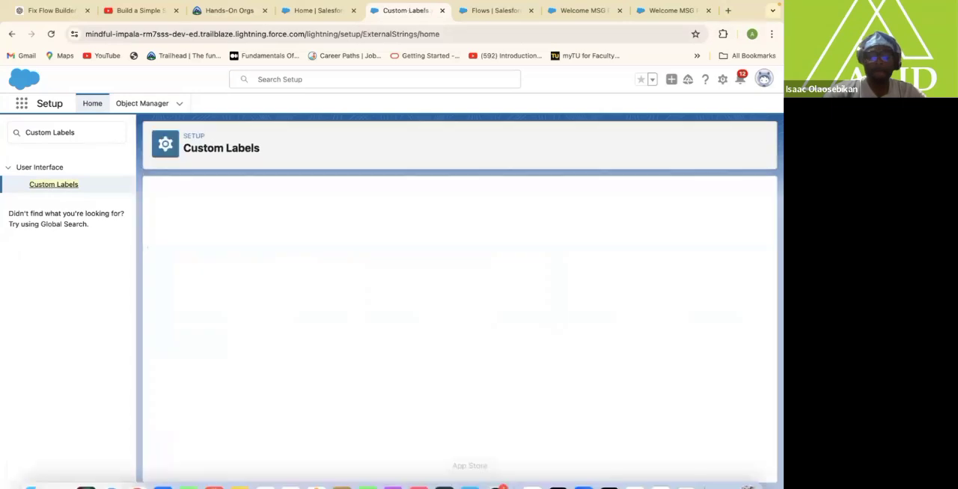
{"action": "mouse_move", "coordinate": [495, 469]}
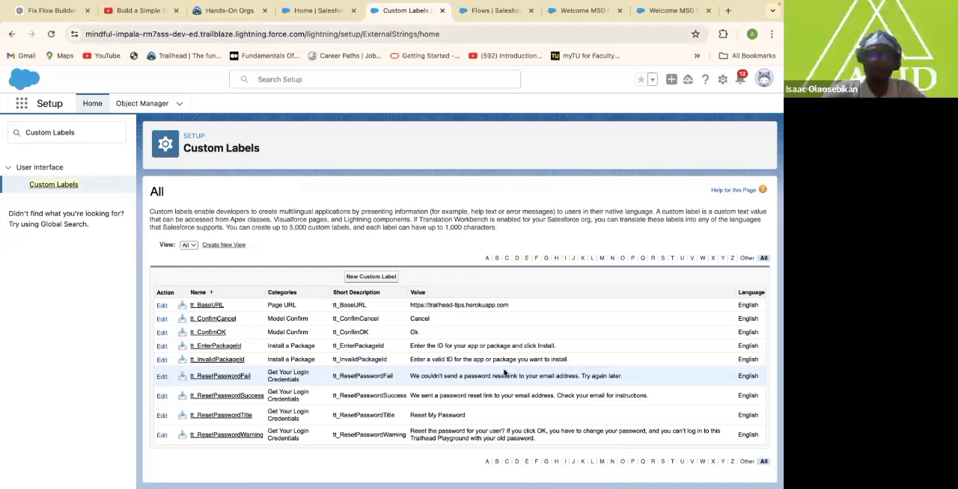
Start a new custom label with the short description "Welcome MSG Label" and the name Welcome_MSG_Label.
{"action": "left_click", "coordinate": [371, 279]}
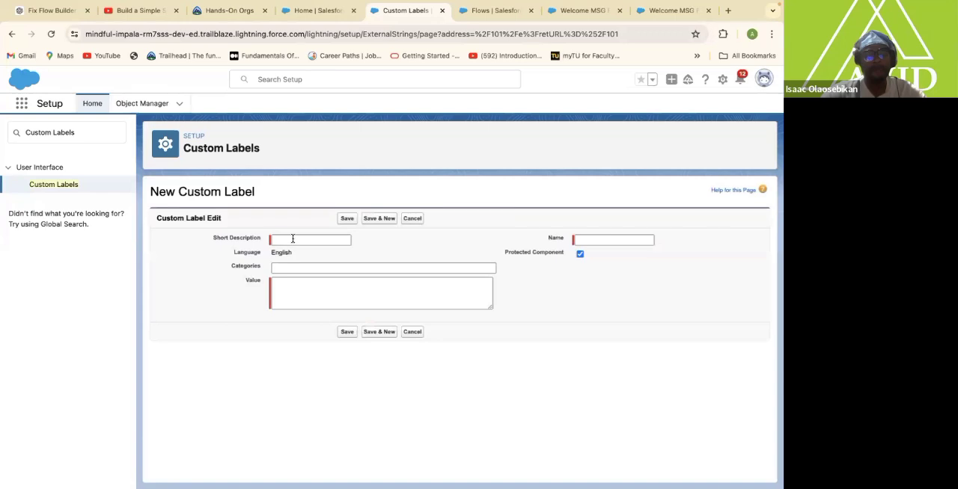
{"action": "left_click", "coordinate": [293, 240]}
{"action": "type", "text": "Welcom"}
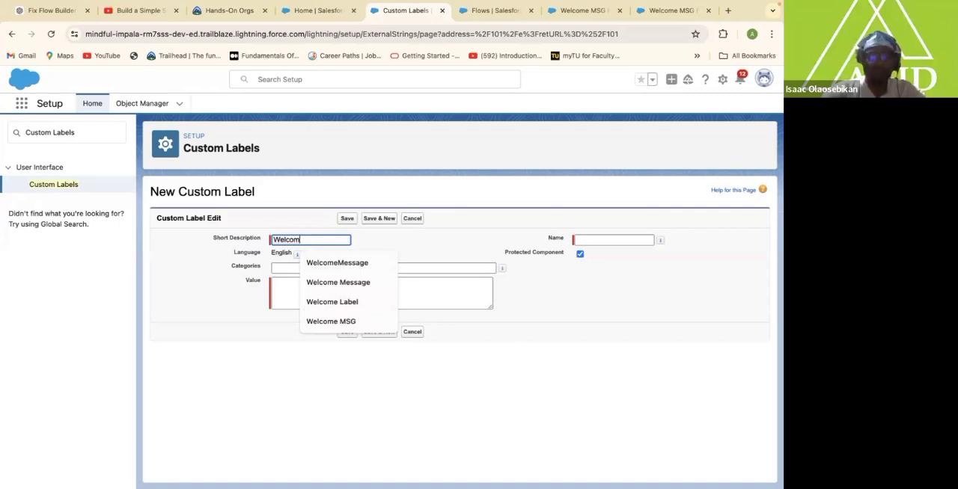
{"action": "type", "text": "e"}
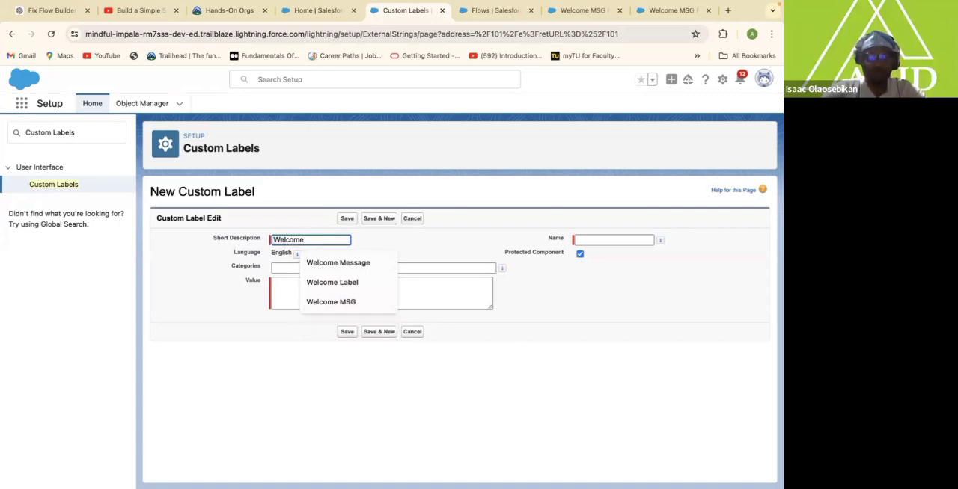
{"action": "type", "text": " MS"}
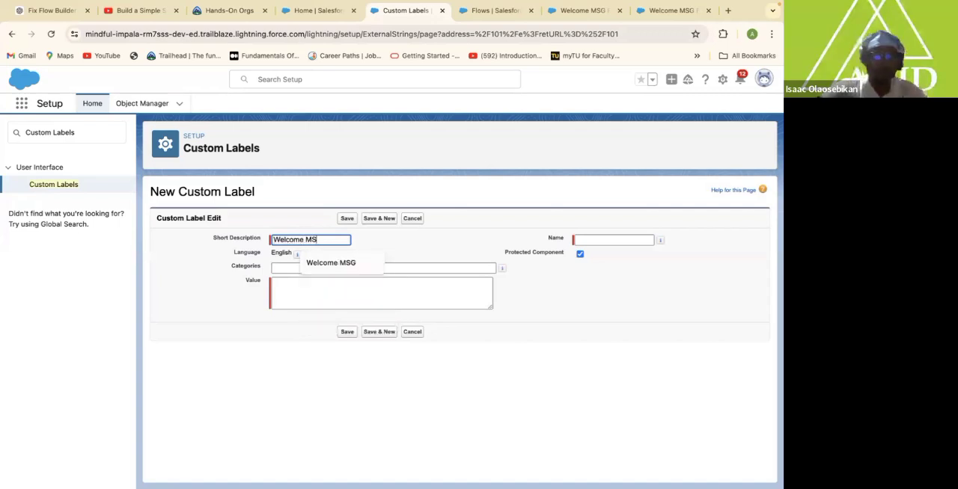
{"action": "type", "text": "G La"}
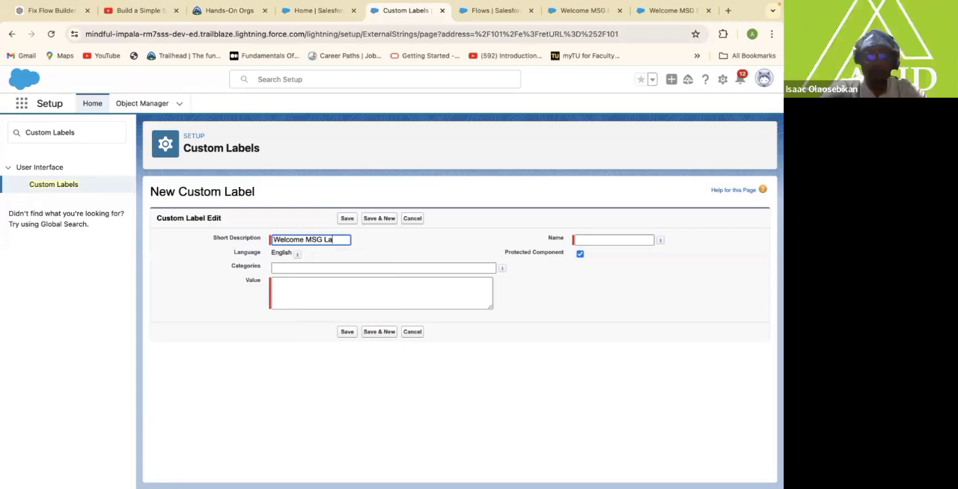
{"action": "type", "text": "bel"}
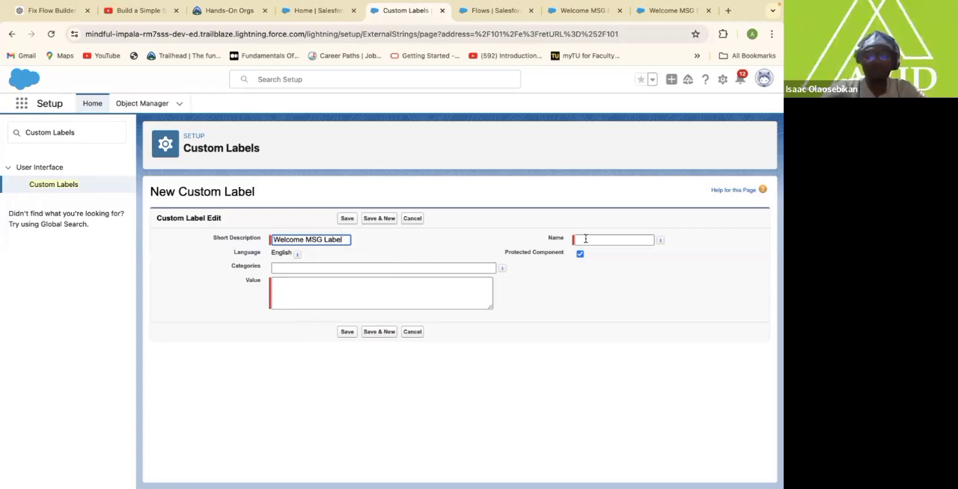
{"action": "left_click", "coordinate": [585, 241]}
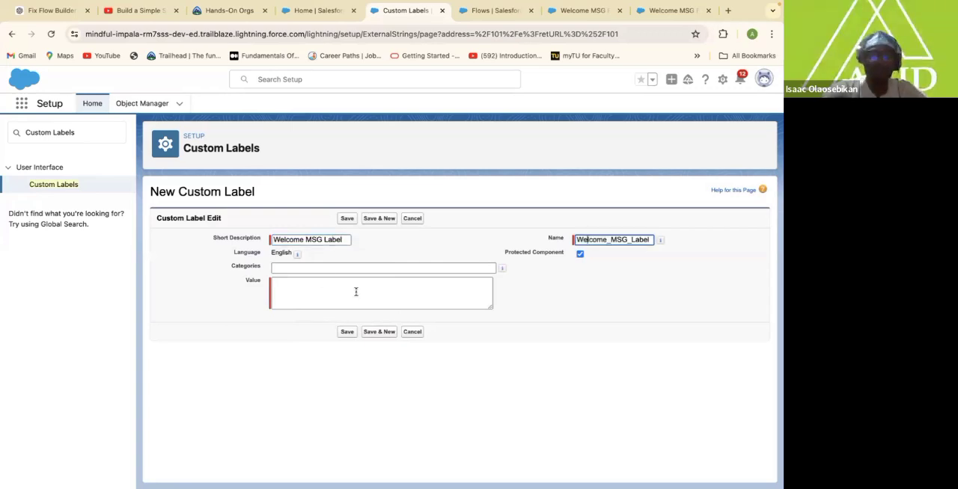
Paste the "We're thrilled to have you on board" message as the label's value, remove the trailing "H" and save the label.
{"action": "left_click", "coordinate": [285, 287]}
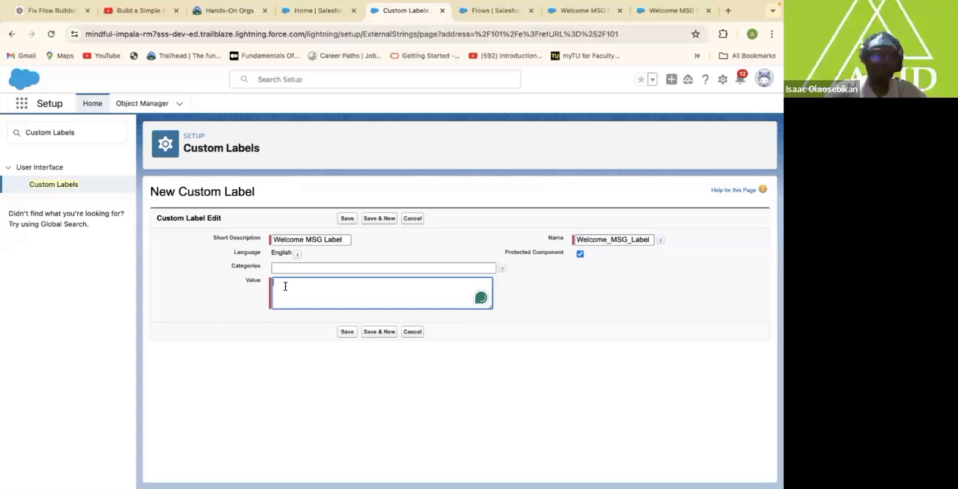
{"action": "key", "text": "ctrl+v"}
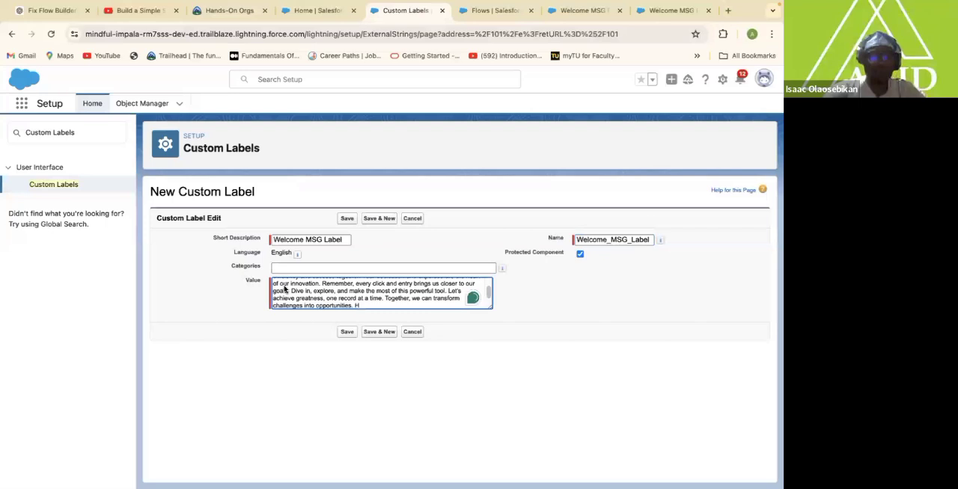
{"action": "scroll", "coordinate": [285, 290], "scroll_direction": "up", "scroll_amount": 3}
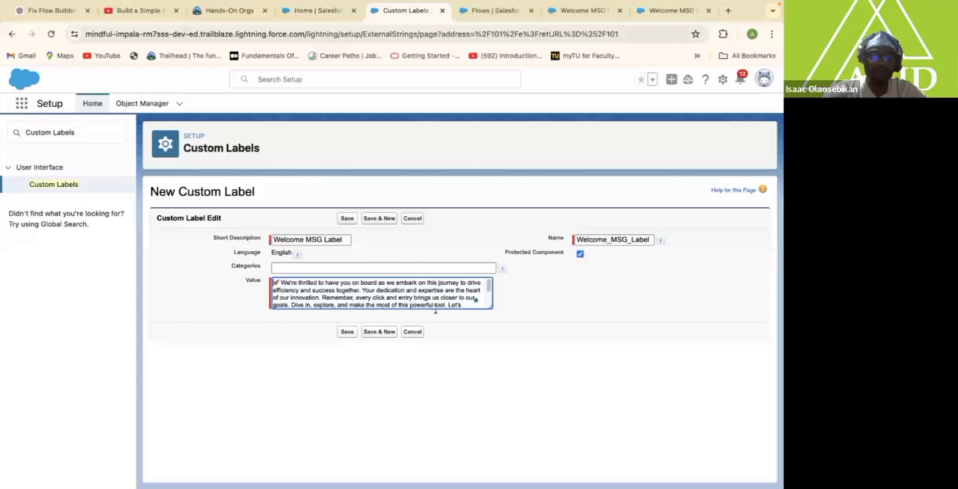
{"action": "scroll", "coordinate": [489, 297], "scroll_direction": "down", "scroll_amount": 2}
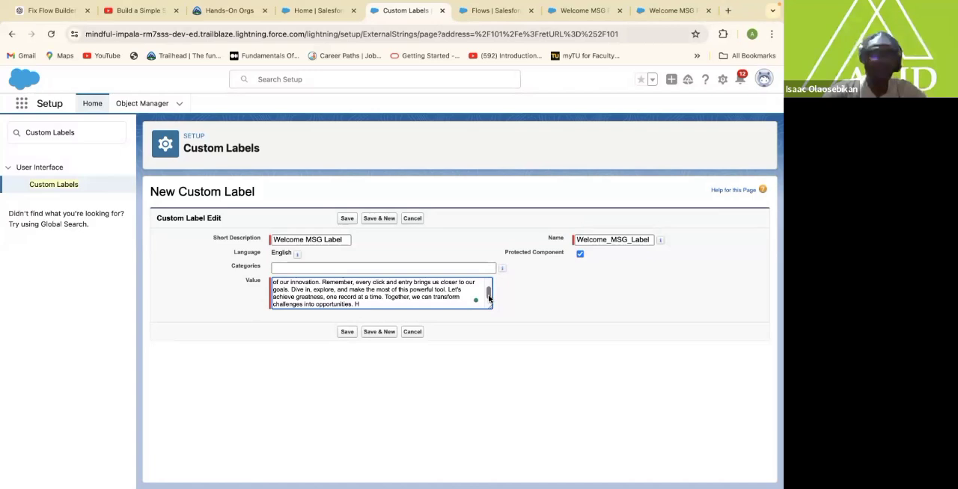
{"action": "key", "text": "BackSpace"}
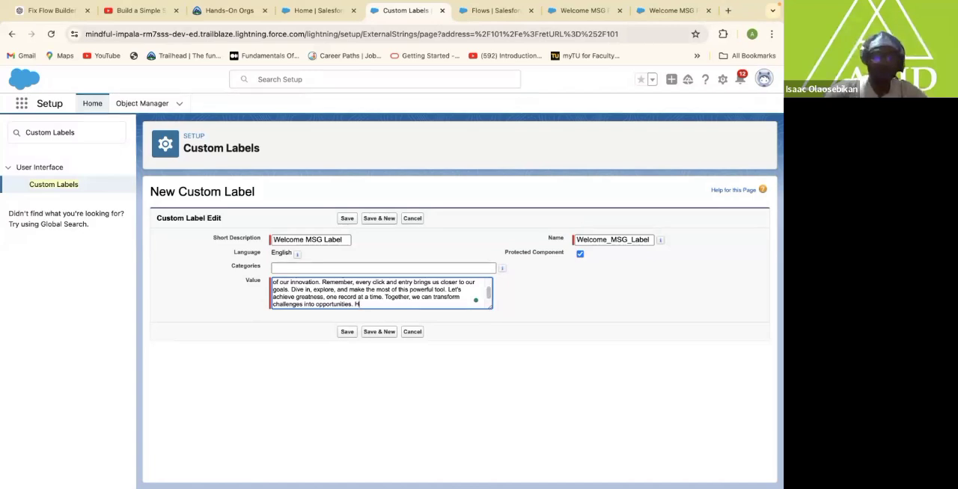
{"action": "left_click", "coordinate": [346, 333]}
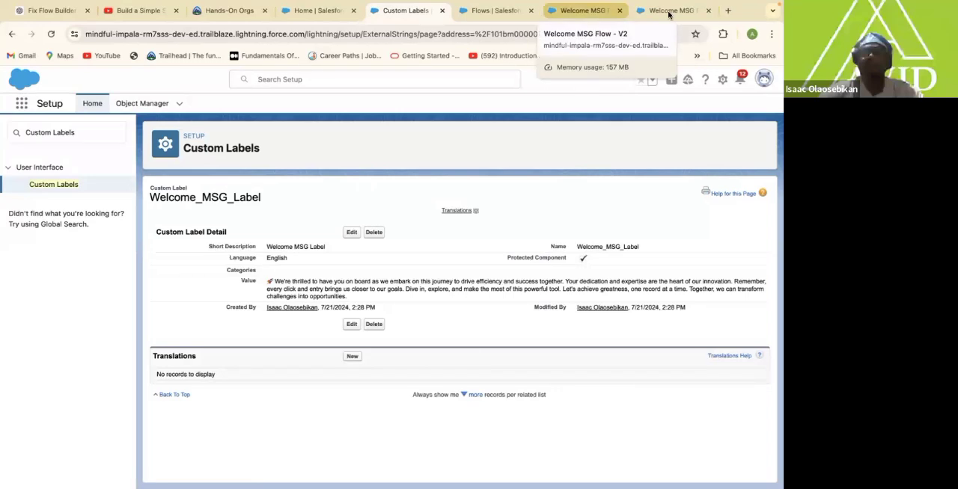
Return to the Welcome MSG Flow, save it as new version 3 and reload Flow Builder.
{"action": "left_click", "coordinate": [590, 12]}
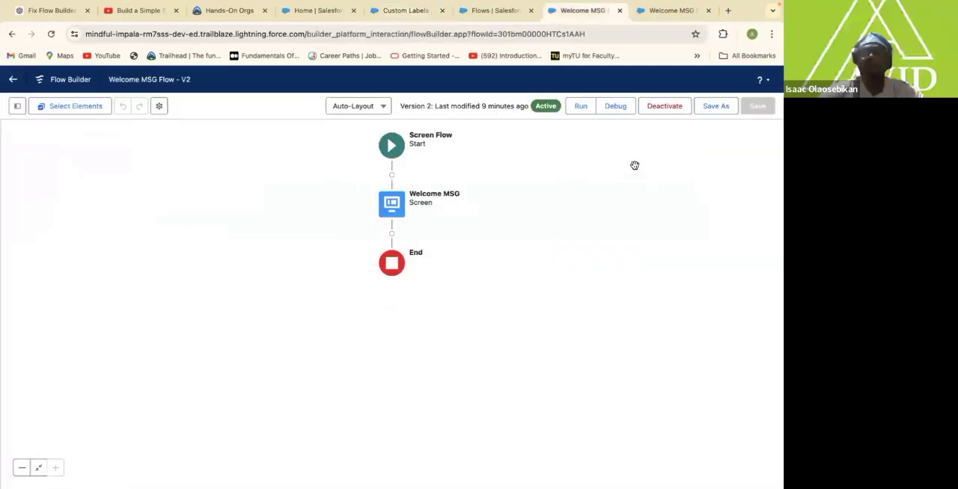
{"action": "left_click", "coordinate": [714, 107]}
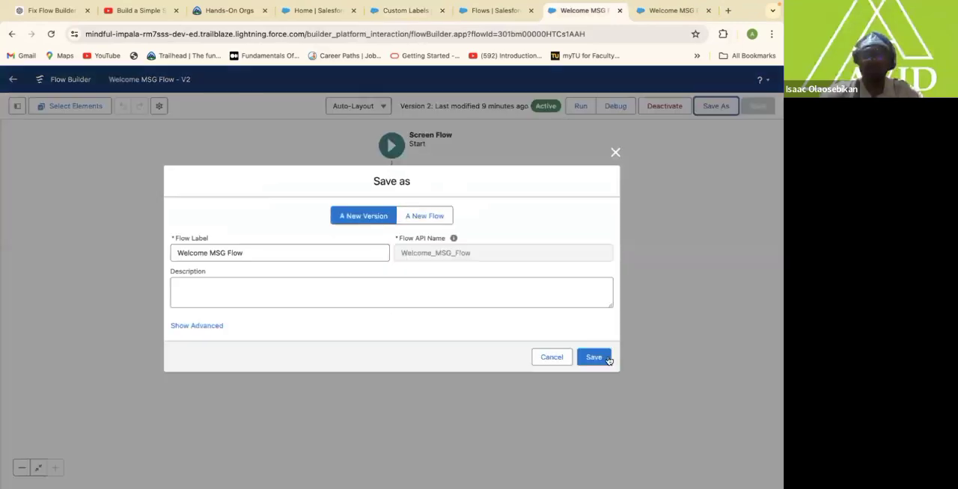
{"action": "left_click", "coordinate": [607, 358]}
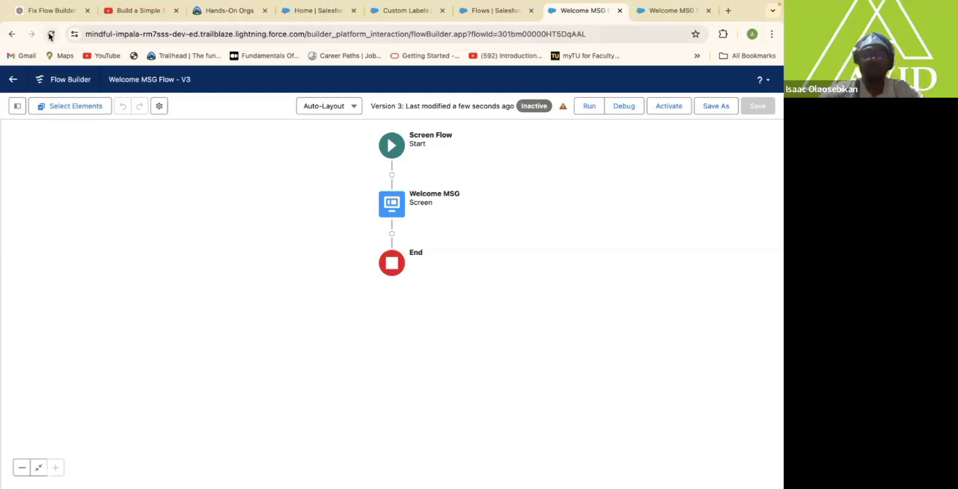
{"action": "left_click", "coordinate": [50, 35]}
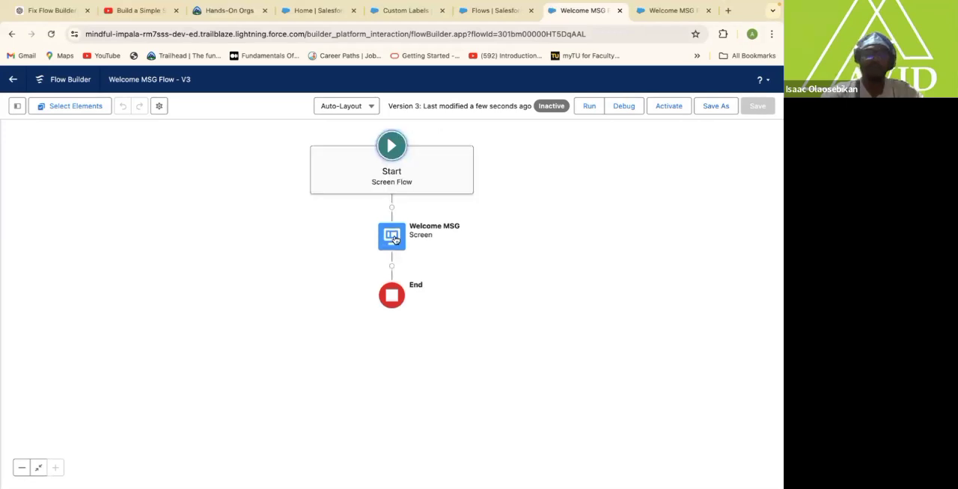
Edit the Welcome MSG screen and replace its "Shine Bright Today!" line with the custom label resource {!$Label.Welcome_MSG_Label}.
{"action": "left_click", "coordinate": [392, 236]}
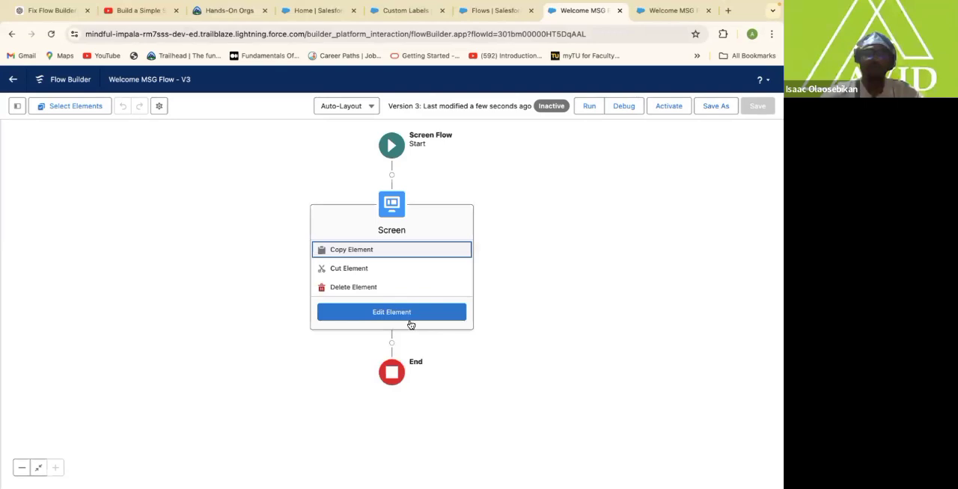
{"action": "left_click", "coordinate": [409, 318]}
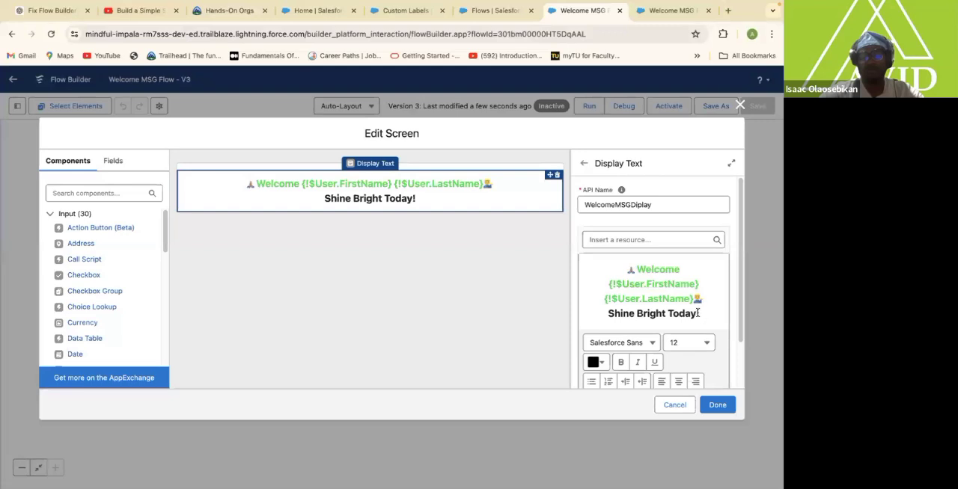
{"action": "left_click_drag", "start_coordinate": [697, 314], "coordinate": [607, 318]}
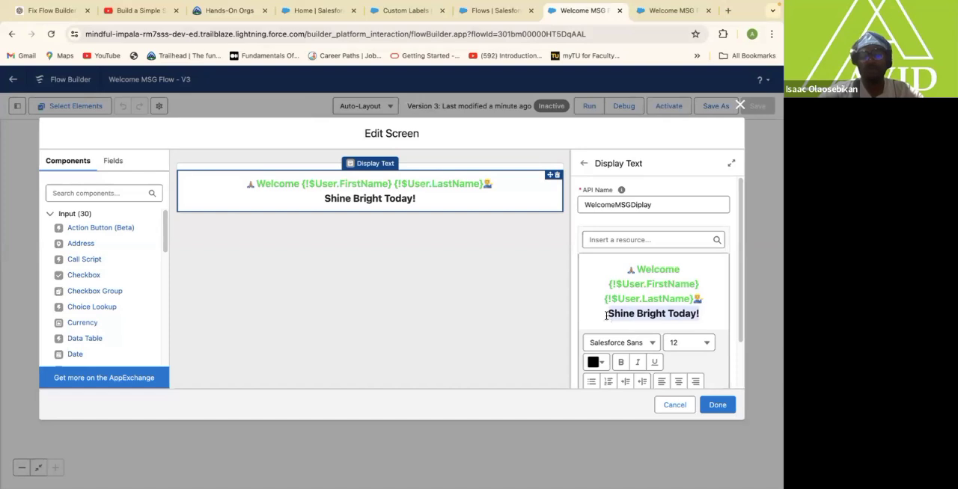
{"action": "left_click", "coordinate": [605, 315]}
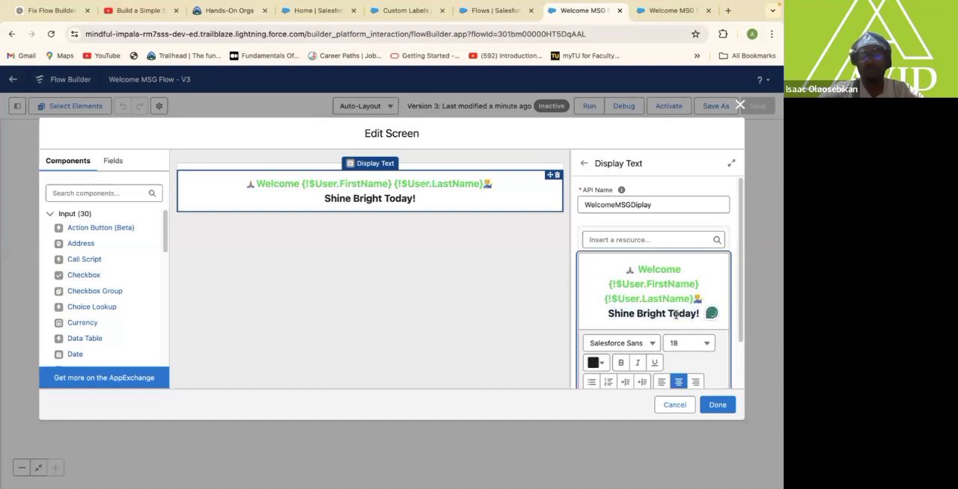
{"action": "left_click_drag", "start_coordinate": [606, 315], "coordinate": [701, 317]}
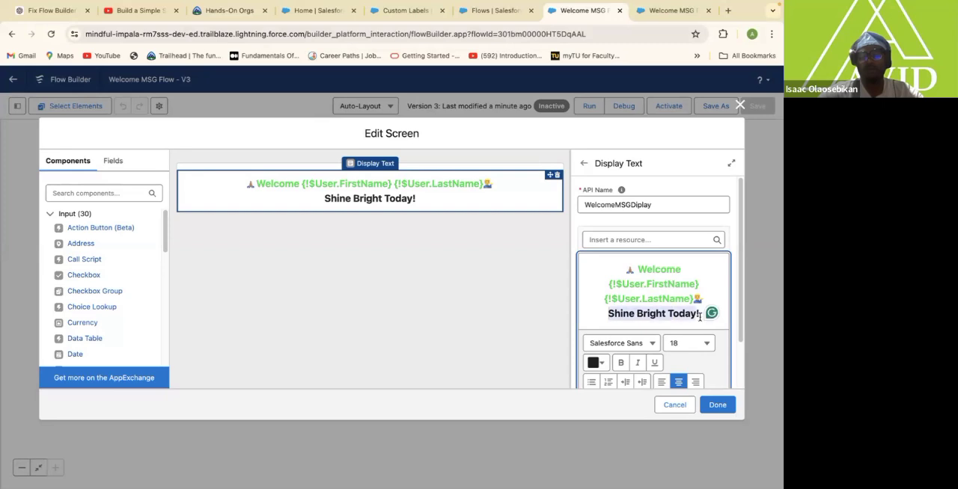
{"action": "key", "text": "ctrl+b"}
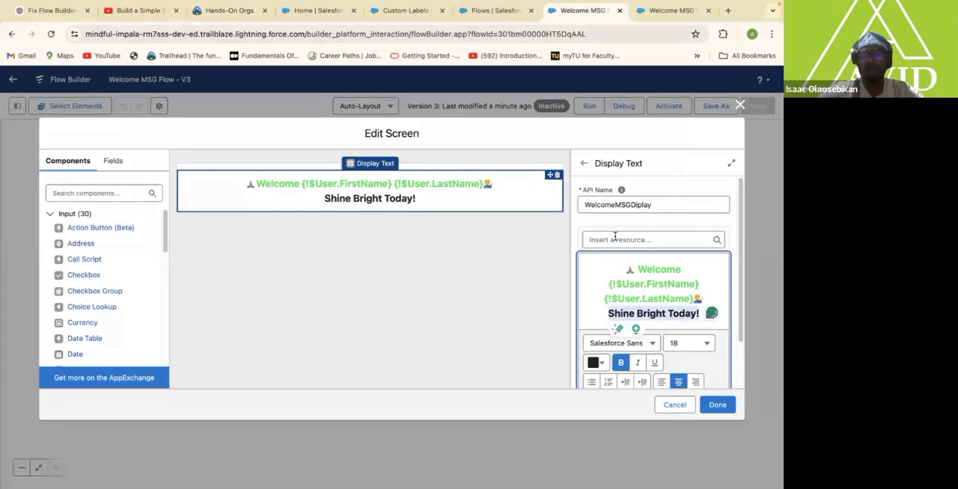
{"action": "left_click", "coordinate": [615, 238]}
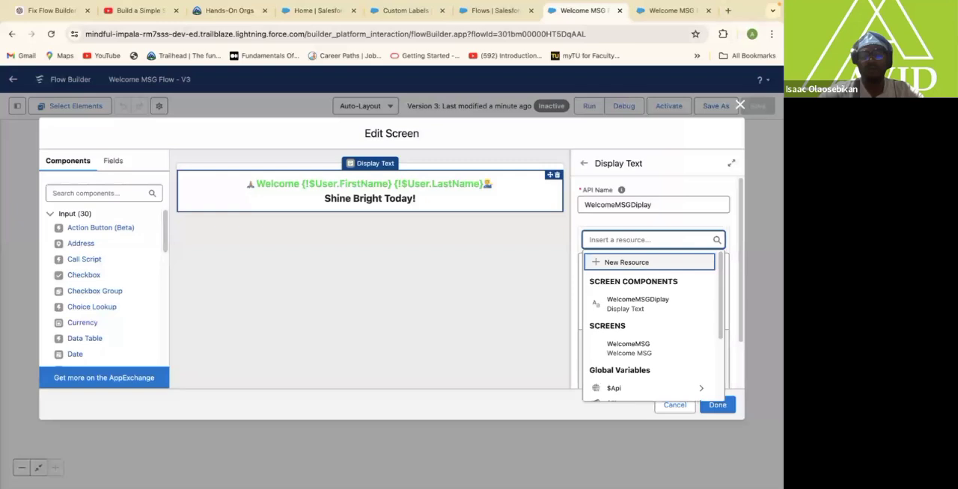
{"action": "type", "text": "Label.}"}
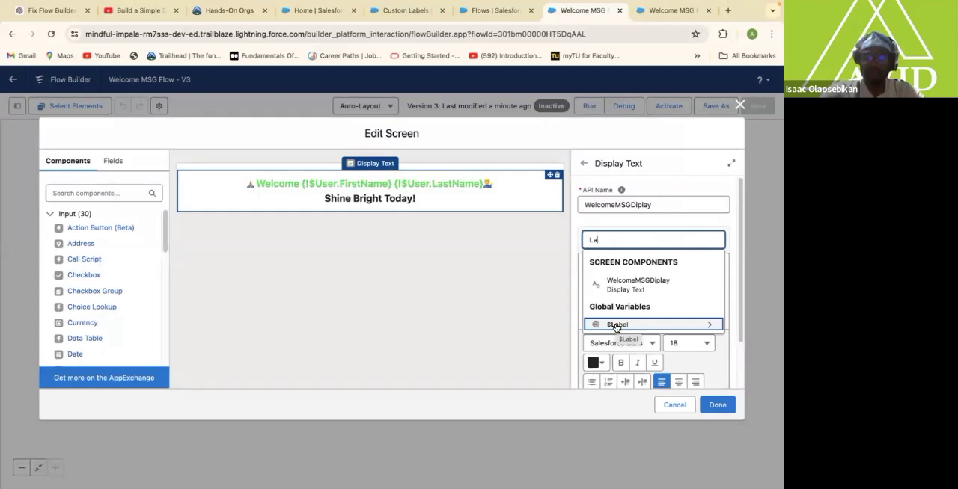
{"action": "left_click", "coordinate": [615, 325]}
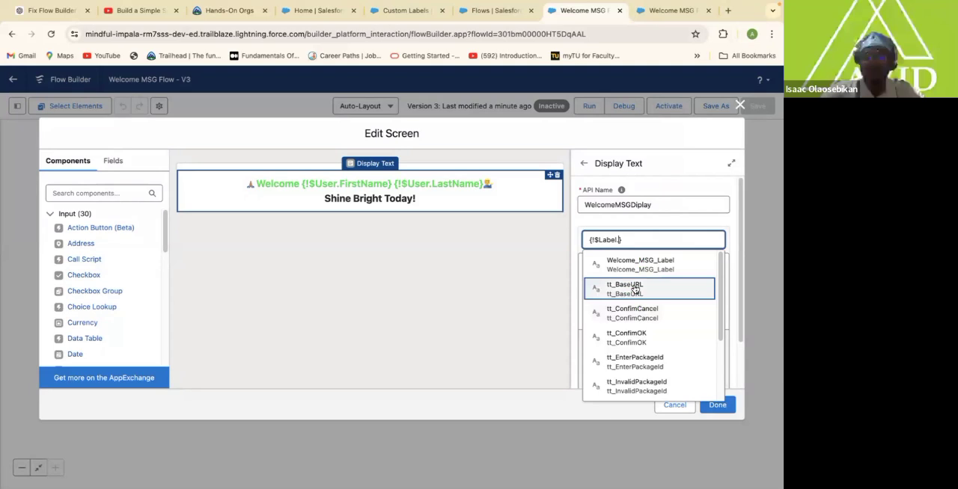
{"action": "left_click", "coordinate": [661, 263]}
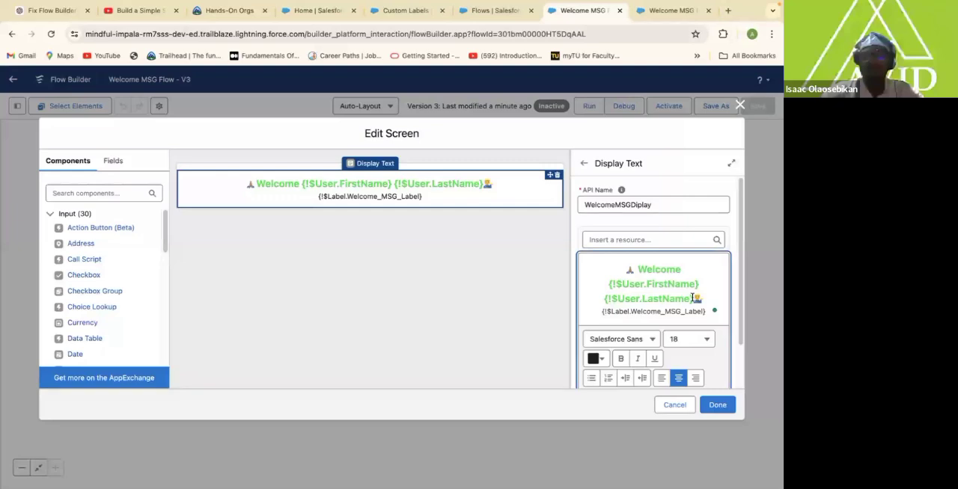
Change the text colour of the word "Welcome" in the display text to near-black #161817.
{"action": "double_click", "coordinate": [664, 269]}
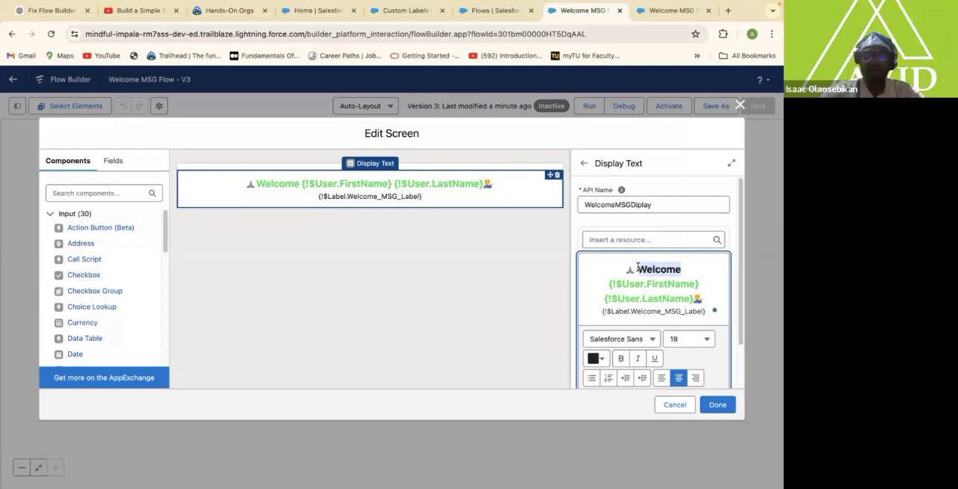
{"action": "left_click", "coordinate": [603, 361]}
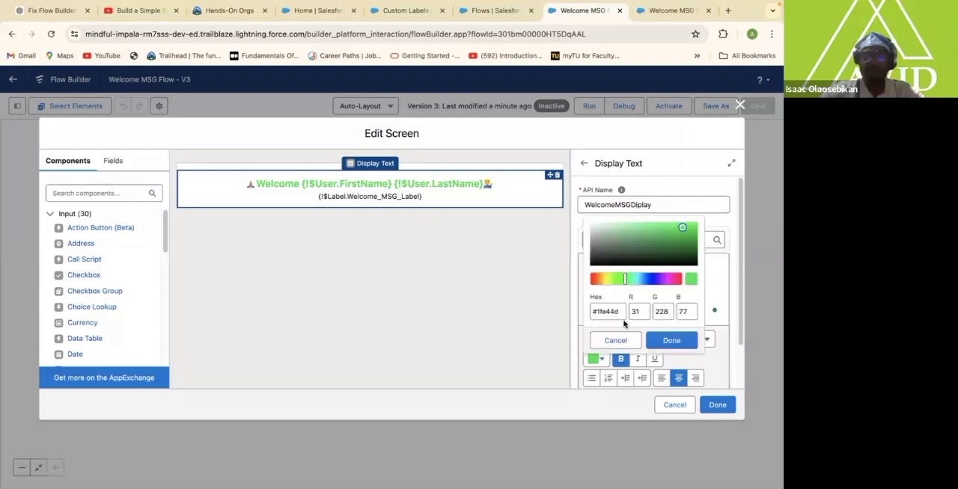
{"action": "left_click", "coordinate": [597, 262]}
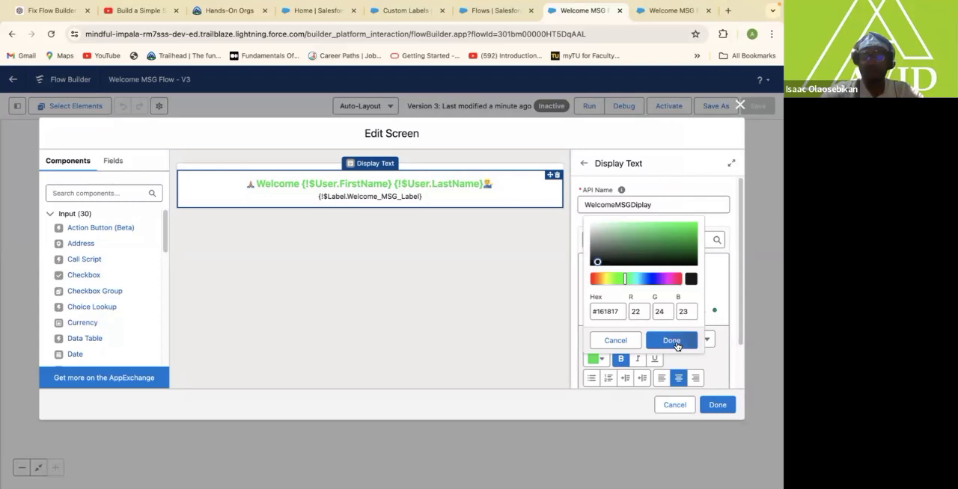
{"action": "left_click", "coordinate": [671, 341]}
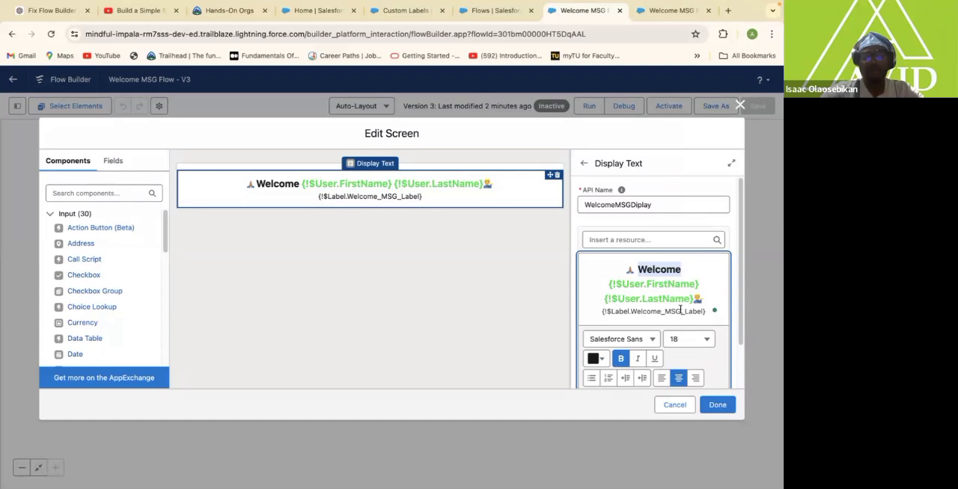
Format the {!$Label.Welcome_MSG_Label} line in the display text as bold with font size 18.
{"action": "left_click", "coordinate": [706, 311]}
{"action": "left_click_drag", "start_coordinate": [706, 311], "coordinate": [593, 310]}
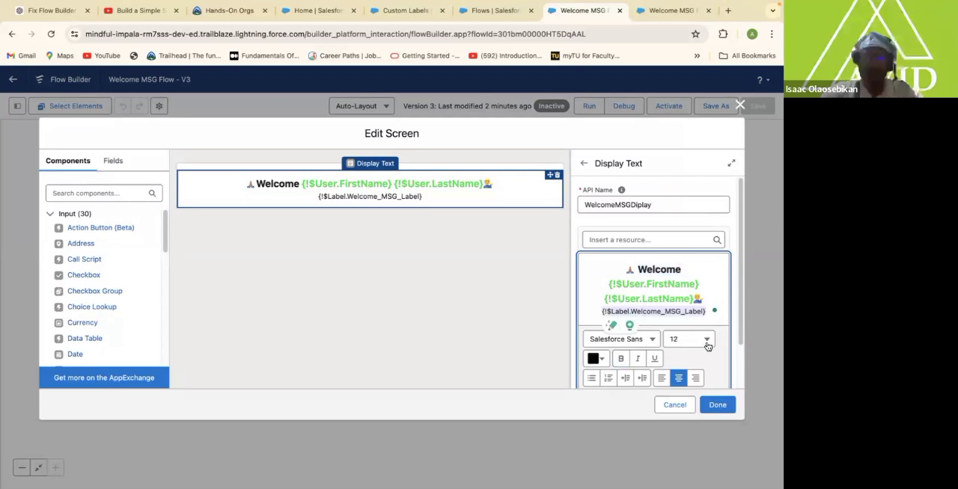
{"action": "left_click", "coordinate": [706, 345]}
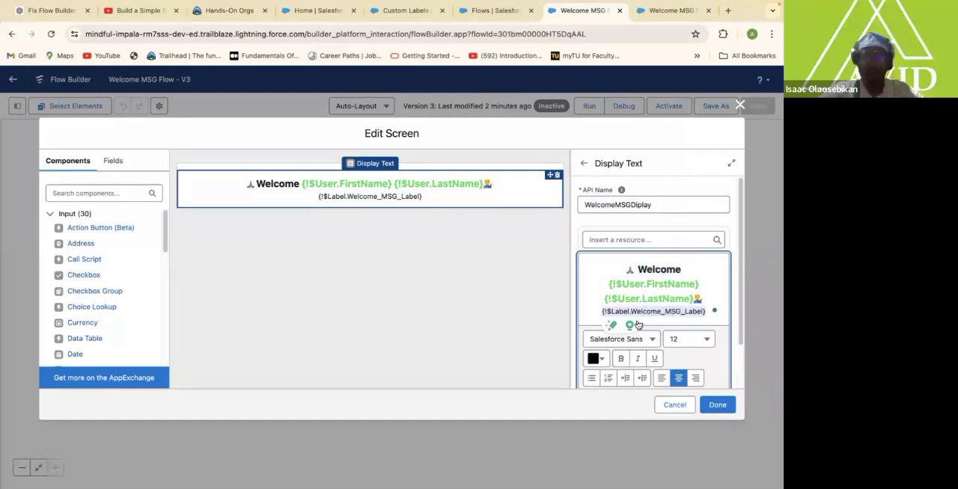
{"action": "left_click", "coordinate": [635, 326]}
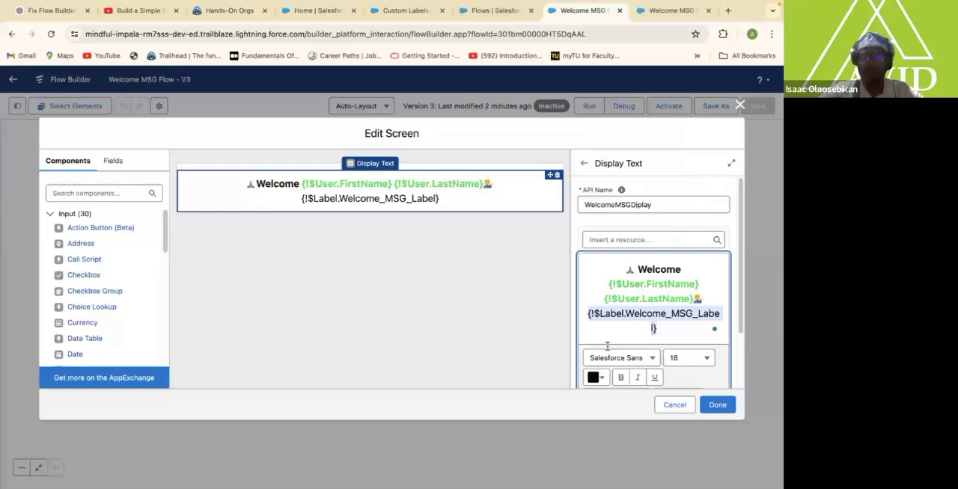
{"action": "left_click", "coordinate": [620, 377]}
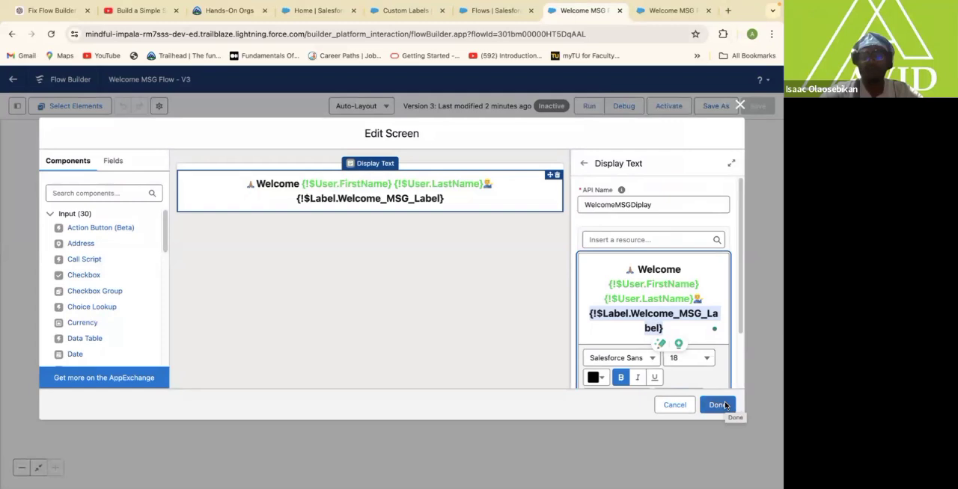
Save version 3 of the Welcome MSG Flow with the edited screen and activate it.
{"action": "left_click", "coordinate": [739, 106]}
{"action": "left_click", "coordinate": [754, 107]}
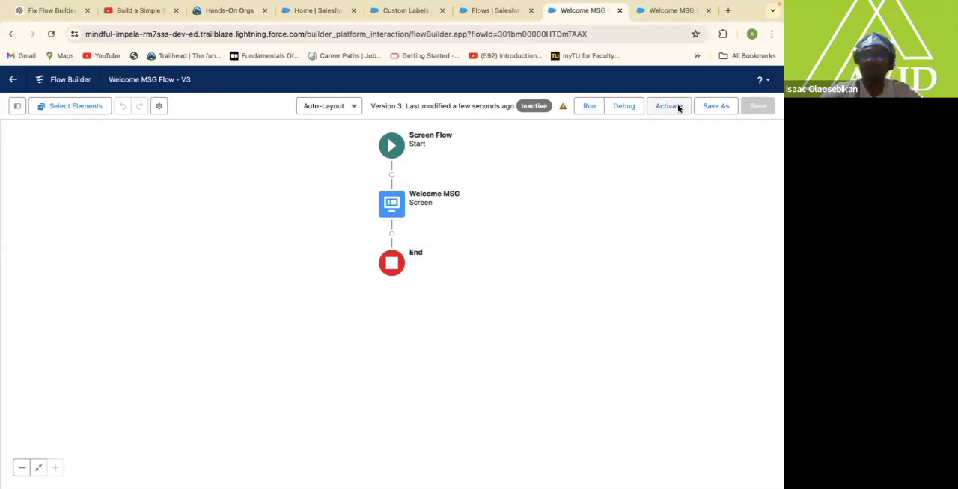
{"action": "left_click", "coordinate": [668, 106]}
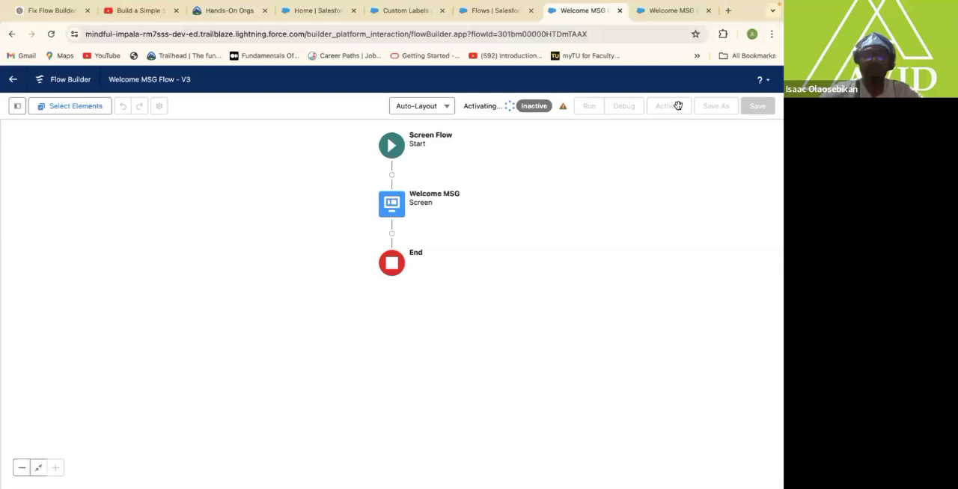
Return to the Service app's Home page and reload it to check the updated welcome message.
{"action": "left_click", "coordinate": [496, 11]}
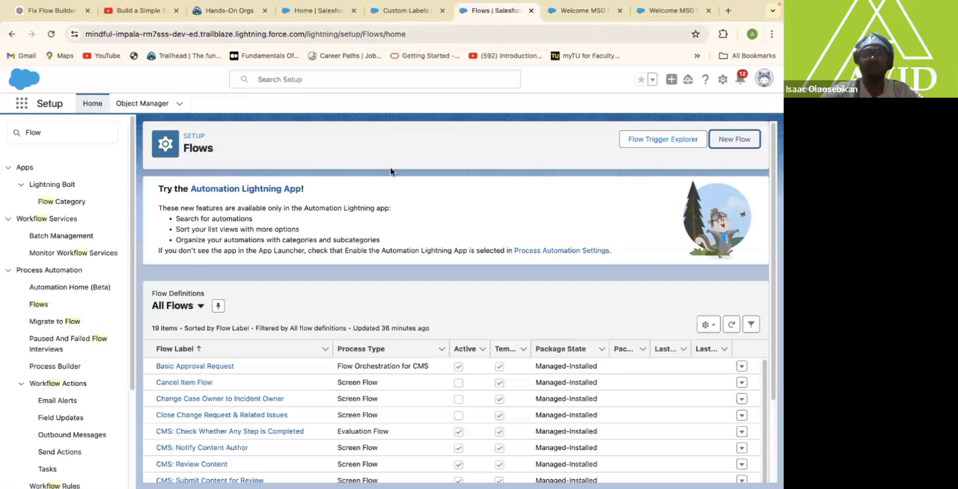
{"action": "left_click", "coordinate": [405, 11]}
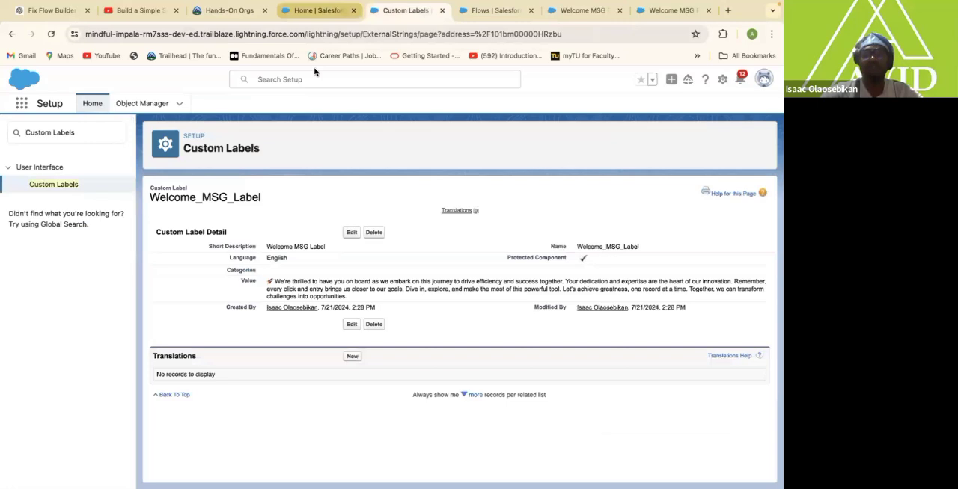
{"action": "left_click", "coordinate": [52, 35]}
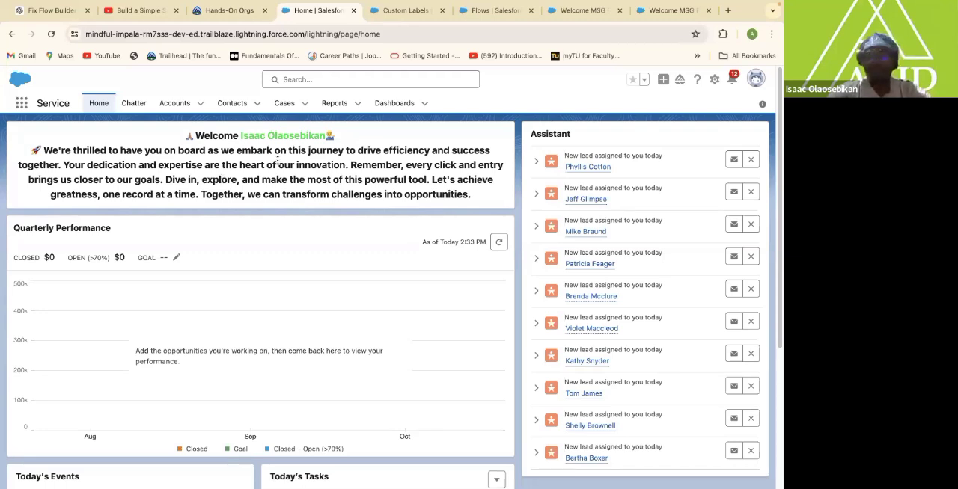
Open Setup for the current app, search for "Custom" and open the Custom Labels page.
{"action": "left_click", "coordinate": [714, 80]}
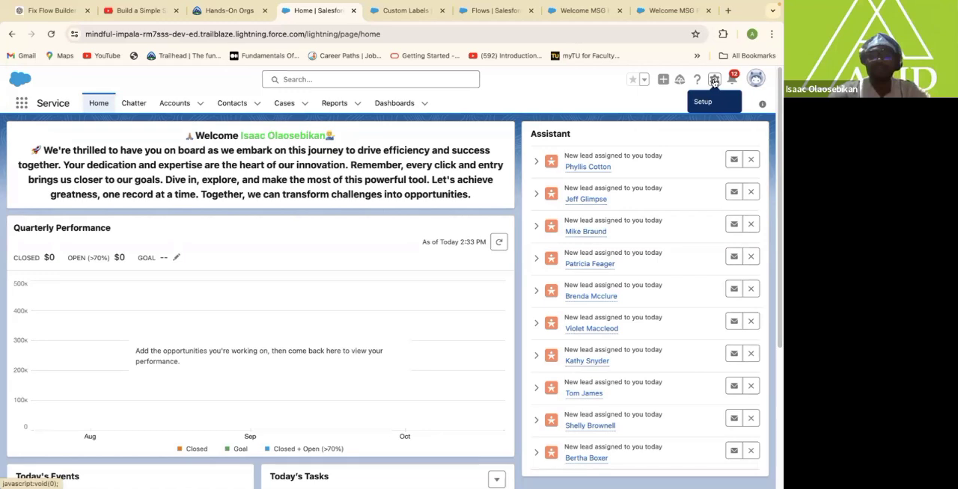
{"action": "left_click", "coordinate": [714, 80]}
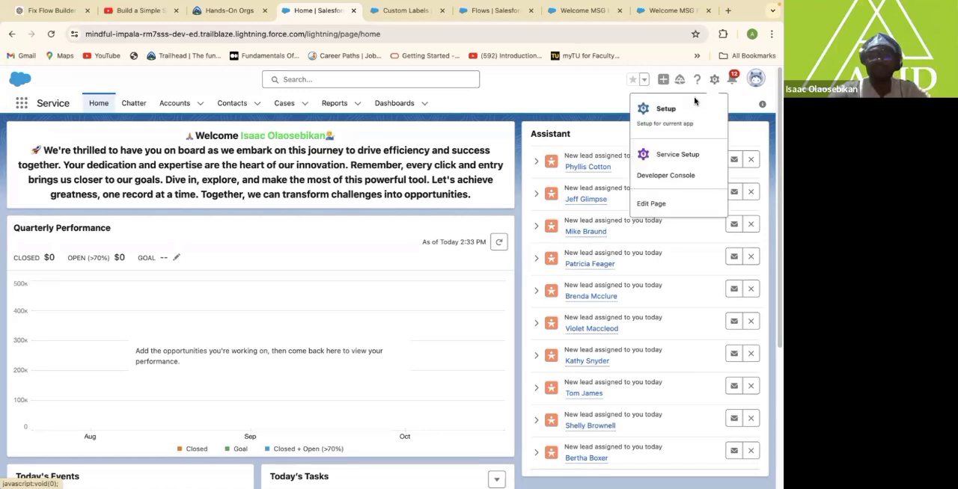
{"action": "left_click", "coordinate": [665, 111]}
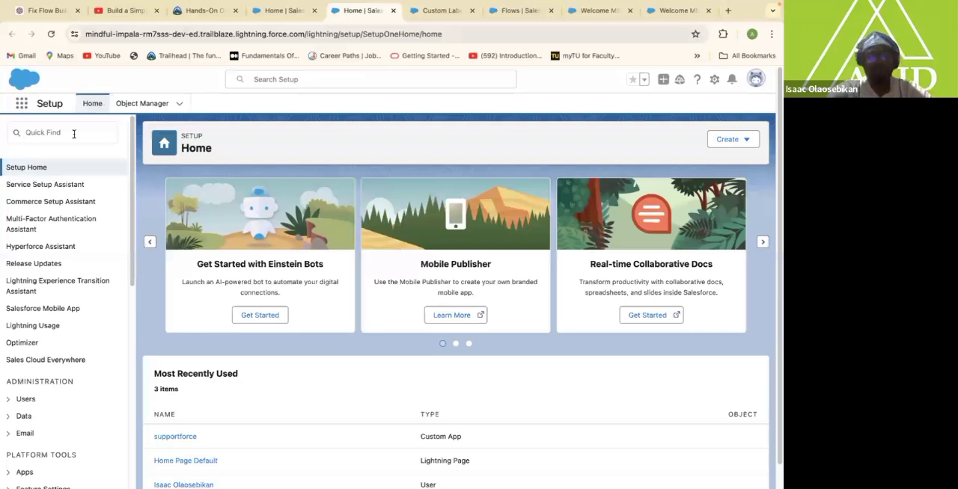
{"action": "left_click", "coordinate": [74, 133]}
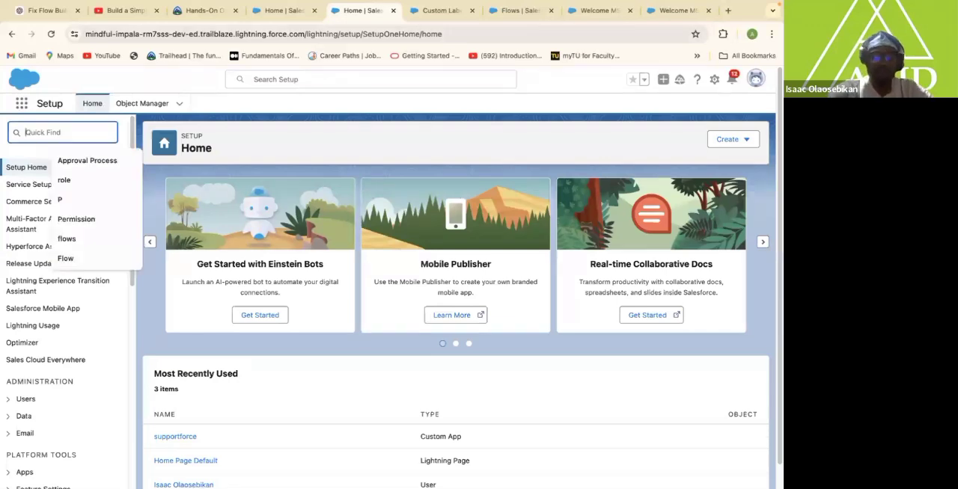
{"action": "type", "text": "c"}
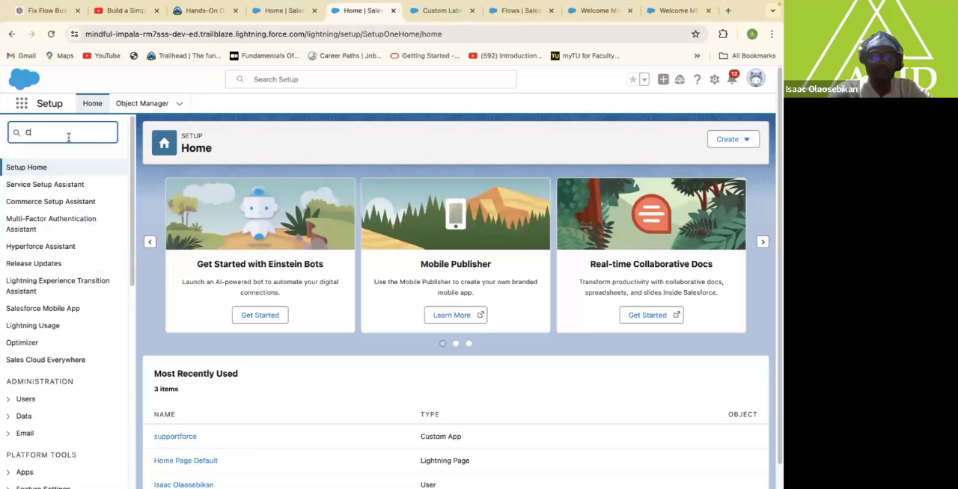
{"action": "type", "text": "ustom"}
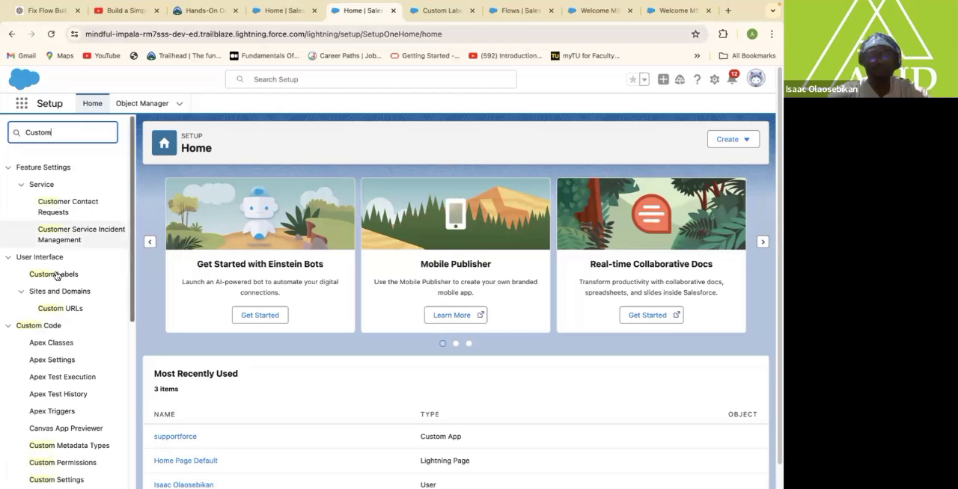
{"action": "left_click", "coordinate": [57, 275]}
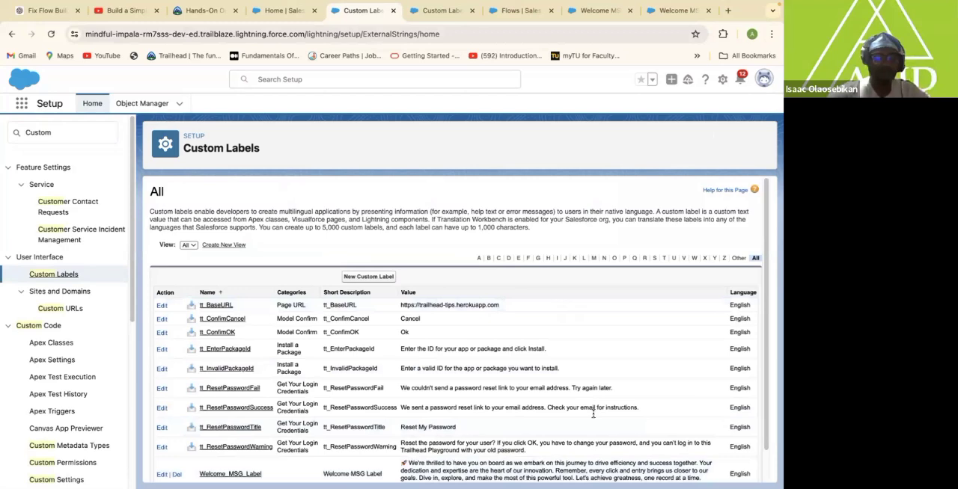
Open the Welcome_MSG_Label custom label for editing and remove "make the most of this powerful tool. Let's" from its value.
{"action": "scroll", "coordinate": [220, 444], "scroll_direction": "down", "scroll_amount": 1}
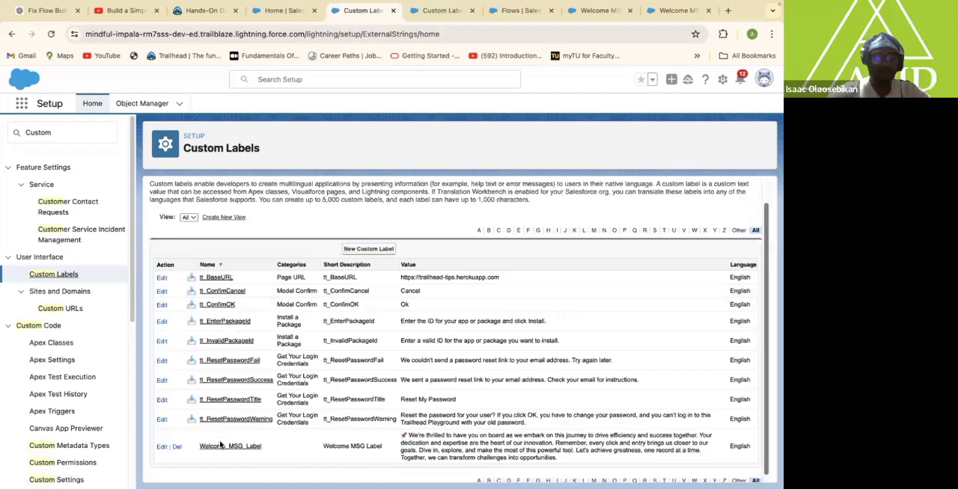
{"action": "scroll", "coordinate": [220, 444], "scroll_direction": "down", "scroll_amount": 1}
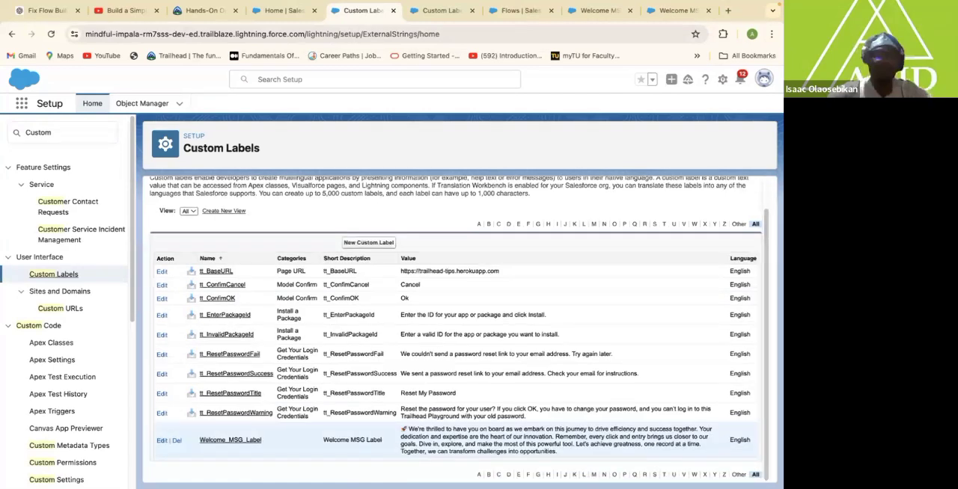
{"action": "left_click", "coordinate": [230, 440]}
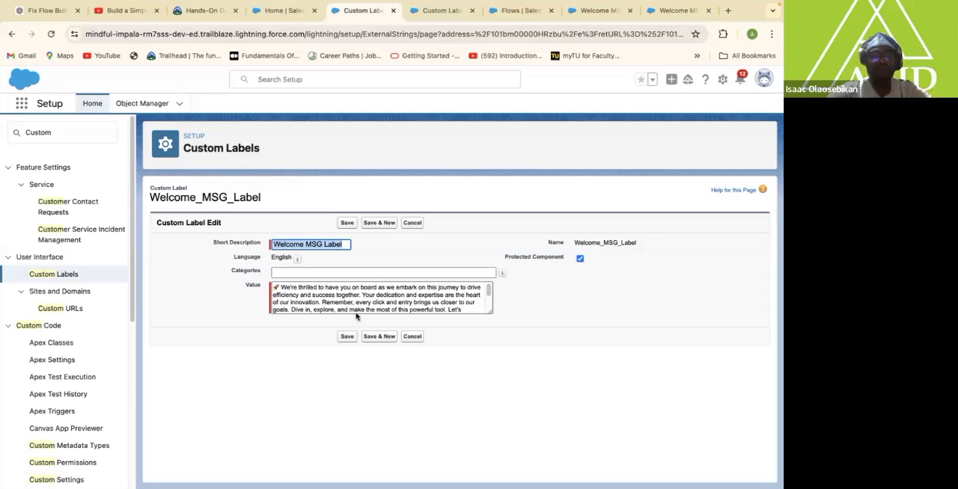
{"action": "left_click", "coordinate": [475, 304]}
{"action": "key", "text": "BackSpace"}
{"action": "key", "text": "BackSpace"}
{"action": "key", "text": "BackSpace"}
{"action": "key", "text": "BackSpace"}
{"action": "key", "text": "BackSpace"}
{"action": "key", "text": "BackSpace"}
{"action": "key", "text": "BackSpace"}
{"action": "key", "text": "BackSpace"}
{"action": "key", "text": "BackSpace"}
{"action": "key", "text": "BackSpace"}
{"action": "key", "text": "BackSpace"}
{"action": "key", "text": "BackSpace"}
{"action": "key", "text": "BackSpace"}
{"action": "key", "text": "BackSpace"}
{"action": "key", "text": "BackSpace"}
{"action": "key", "text": "BackSpace"}
{"action": "key", "text": "BackSpace"}
{"action": "key", "text": "BackSpace"}
{"action": "key", "text": "BackSpace"}
{"action": "key", "text": "BackSpace"}
{"action": "key", "text": "BackSpace"}
{"action": "key", "text": "BackSpace"}
{"action": "key", "text": "BackSpace"}
{"action": "key", "text": "BackSpace"}
{"action": "key", "text": "BackSpace"}
{"action": "key", "text": "BackSpace"}
{"action": "key", "text": "BackSpace"}
{"action": "key", "text": "BackSpace"}
{"action": "key", "text": "BackSpace"}
{"action": "key", "text": "BackSpace"}
{"action": "key", "text": "BackSpace"}
{"action": "key", "text": "BackSpace"}
{"action": "key", "text": "BackSpace"}
{"action": "key", "text": "BackSpace"}
{"action": "key", "text": "BackSpace"}
{"action": "key", "text": "BackSpace"}
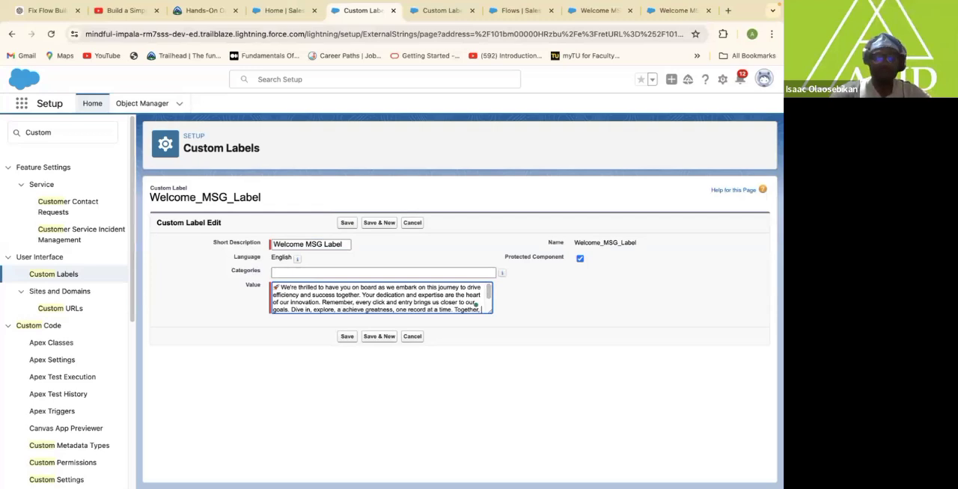
Delete the closing sentence "Together, we can transform challenges into opportunities." from the label's value.
{"action": "left_click", "coordinate": [477, 309]}
{"action": "key", "text": "BackSpace"}
{"action": "key", "text": "BackSpace"}
{"action": "key", "text": "BackSpace"}
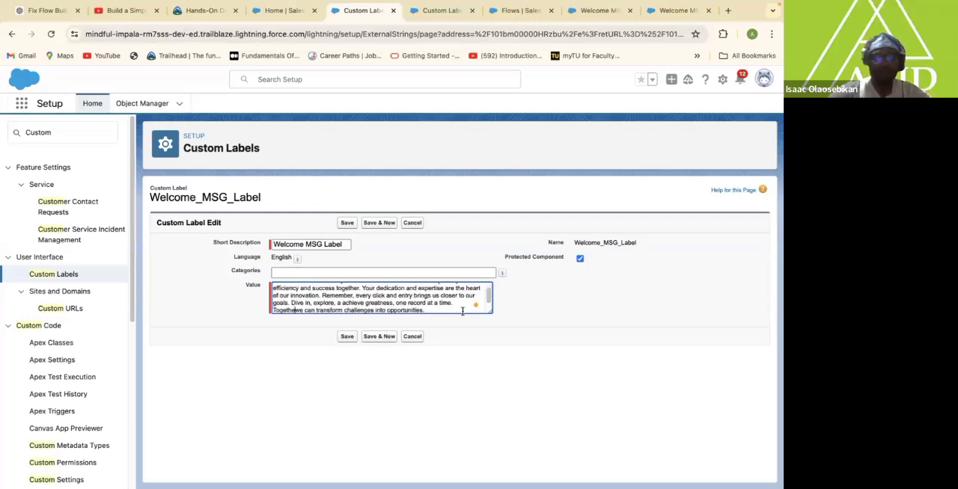
{"action": "left_click", "coordinate": [424, 310]}
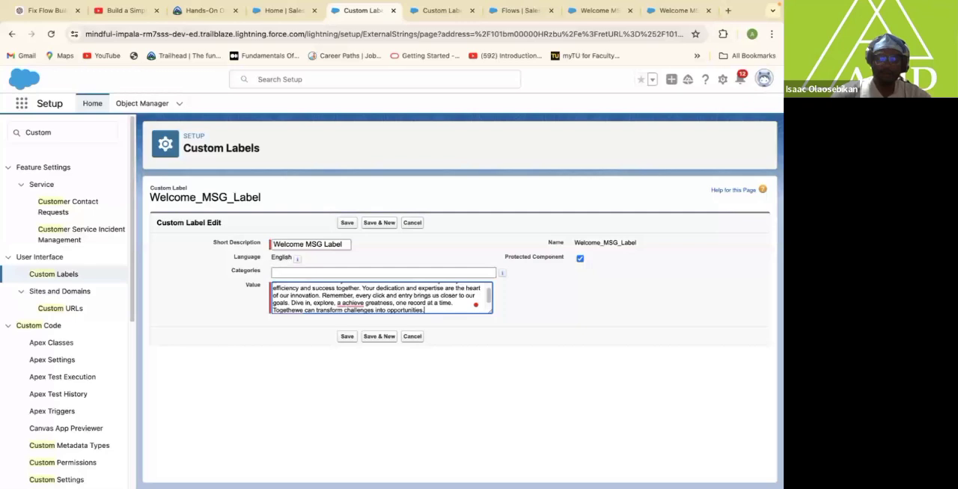
{"action": "key", "text": "BackSpace"}
{"action": "key", "text": "BackSpace"}
{"action": "key", "text": "BackSpace"}
{"action": "key", "text": "BackSpace"}
{"action": "key", "text": "BackSpace"}
{"action": "key", "text": "BackSpace"}
{"action": "key", "text": "BackSpace"}
{"action": "key", "text": "BackSpace"}
{"action": "key", "text": "BackSpace"}
{"action": "key", "text": "BackSpace"}
{"action": "key", "text": "BackSpace"}
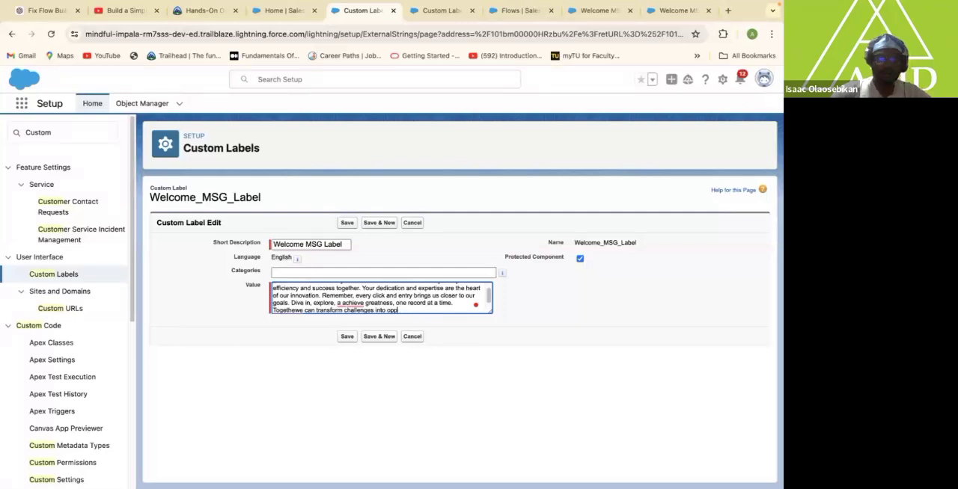
{"action": "key", "text": "BackSpace"}
{"action": "key", "text": "BackSpace"}
{"action": "key", "text": "BackSpace"}
{"action": "key", "text": "BackSpace"}
{"action": "key", "text": "BackSpace"}
{"action": "key", "text": "BackSpace"}
{"action": "key", "text": "BackSpace"}
{"action": "key", "text": "BackSpace"}
{"action": "key", "text": "BackSpace"}
{"action": "key", "text": "BackSpace"}
{"action": "key", "text": "BackSpace"}
{"action": "key", "text": "BackSpace"}
{"action": "key", "text": "BackSpace"}
{"action": "key", "text": "BackSpace"}
{"action": "key", "text": "BackSpace"}
{"action": "key", "text": "BackSpace"}
{"action": "key", "text": "BackSpace"}
{"action": "key", "text": "BackSpace"}
{"action": "key", "text": "BackSpace"}
{"action": "key", "text": "BackSpace"}
{"action": "key", "text": "BackSpace"}
{"action": "key", "text": "BackSpace"}
{"action": "key", "text": "BackSpace"}
{"action": "key", "text": "BackSpace"}
{"action": "key", "text": "BackSpace"}
{"action": "key", "text": "BackSpace"}
{"action": "key", "text": "BackSpace"}
{"action": "key", "text": "BackSpace"}
{"action": "key", "text": "BackSpace"}
{"action": "key", "text": "BackSpace"}
{"action": "key", "text": "BackSpace"}
{"action": "key", "text": "BackSpace"}
{"action": "key", "text": "BackSpace"}
{"action": "key", "text": "BackSpace"}
{"action": "key", "text": "BackSpace"}
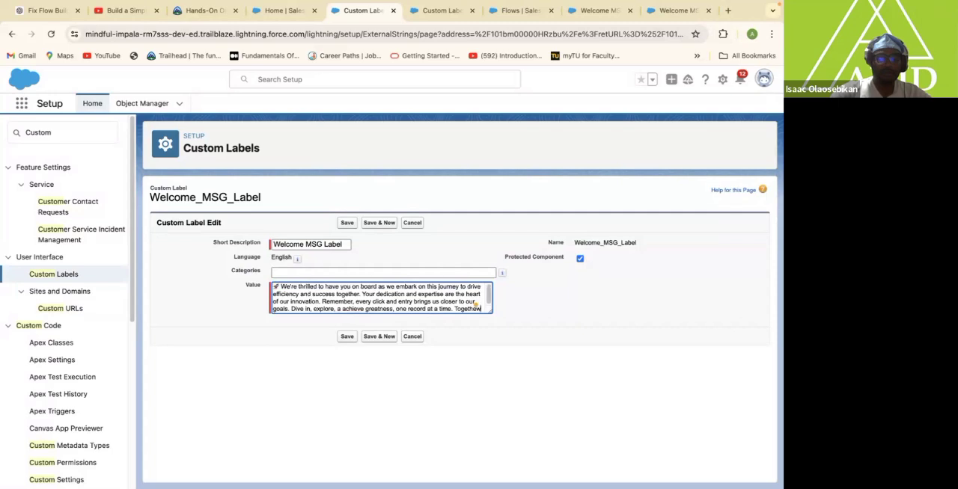
{"action": "key", "text": "BackSpace"}
{"action": "key", "text": "BackSpace"}
{"action": "key", "text": "BackSpace"}
{"action": "key", "text": "BackSpace"}
{"action": "key", "text": "BackSpace"}
{"action": "key", "text": "BackSpace"}
{"action": "key", "text": "BackSpace"}
{"action": "key", "text": "BackSpace"}
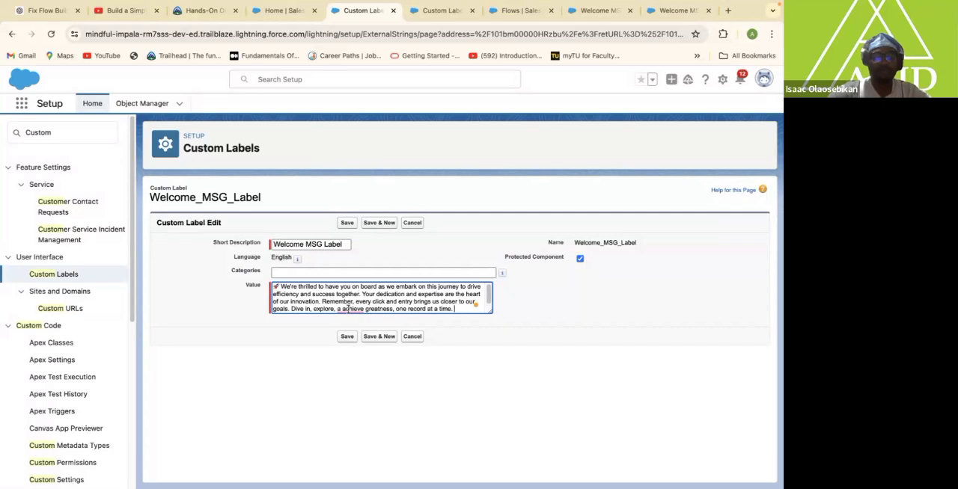
Correct "a achieve greatness" to "and achieve greatness" in the label's value and save the custom label.
{"action": "mouse_move", "coordinate": [348, 309]}
{"action": "left_click", "coordinate": [363, 358]}
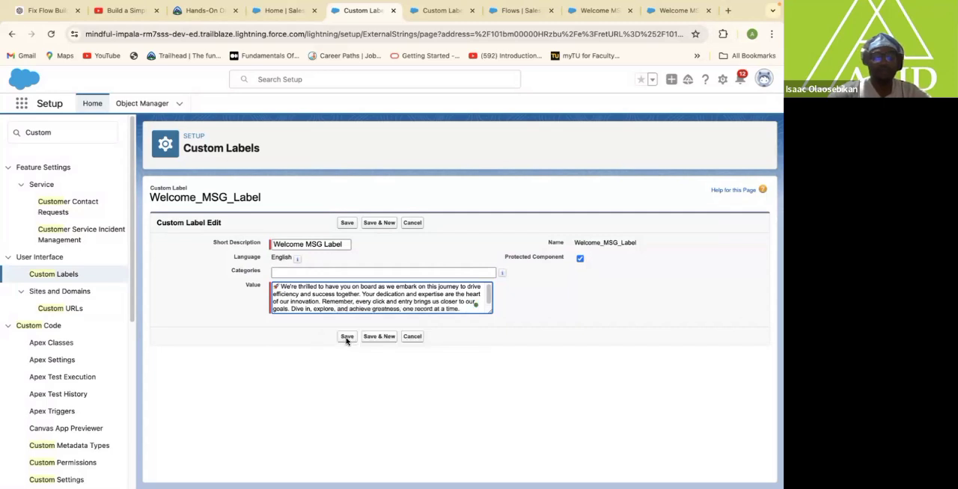
{"action": "left_click", "coordinate": [347, 337]}
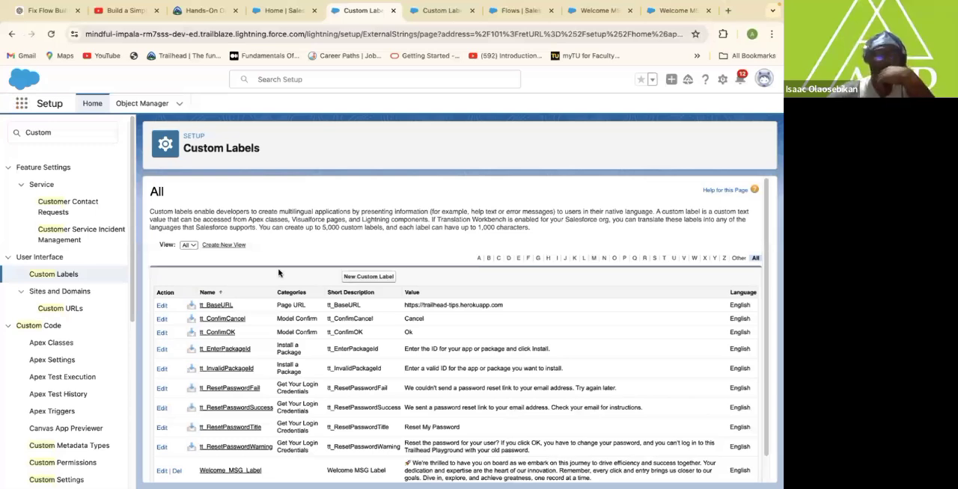
Return to the Service app's Home page and reload it to check the shortened welcome message.
{"action": "key", "text": "ctrl+shift+Tab"}
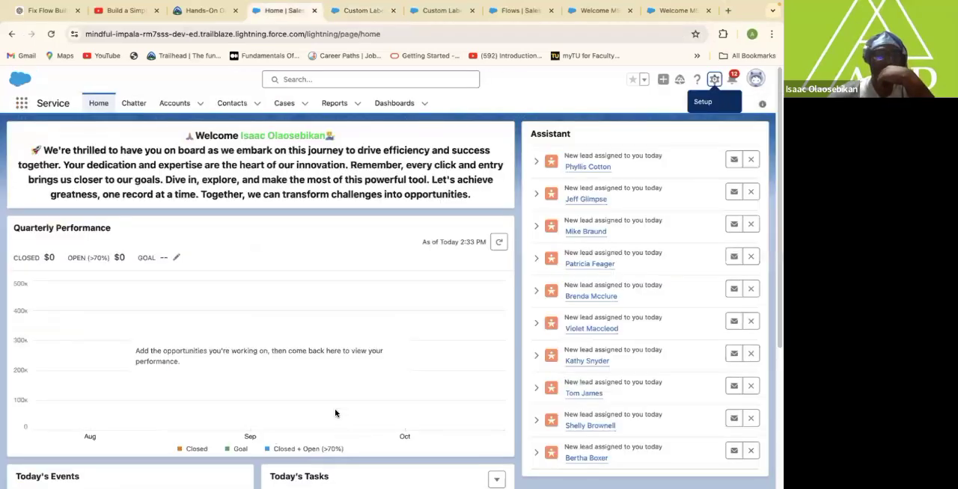
{"action": "key", "text": "super+r"}
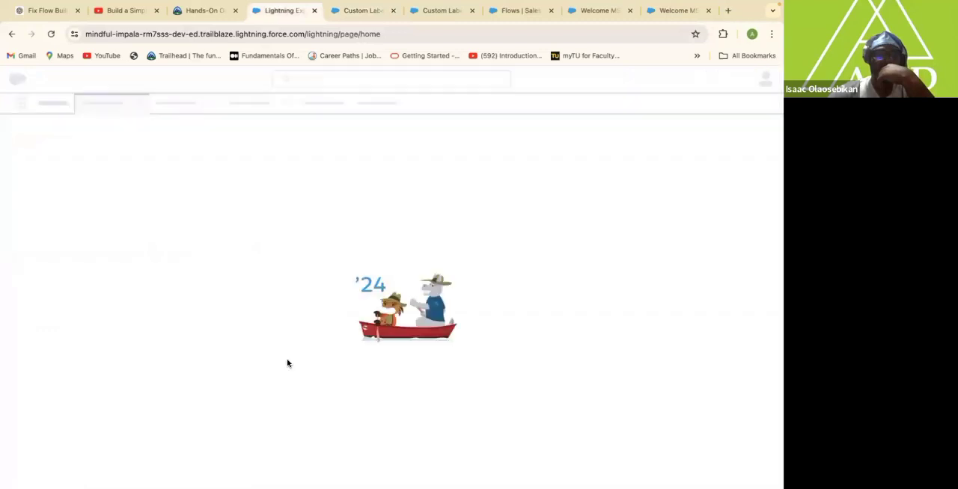